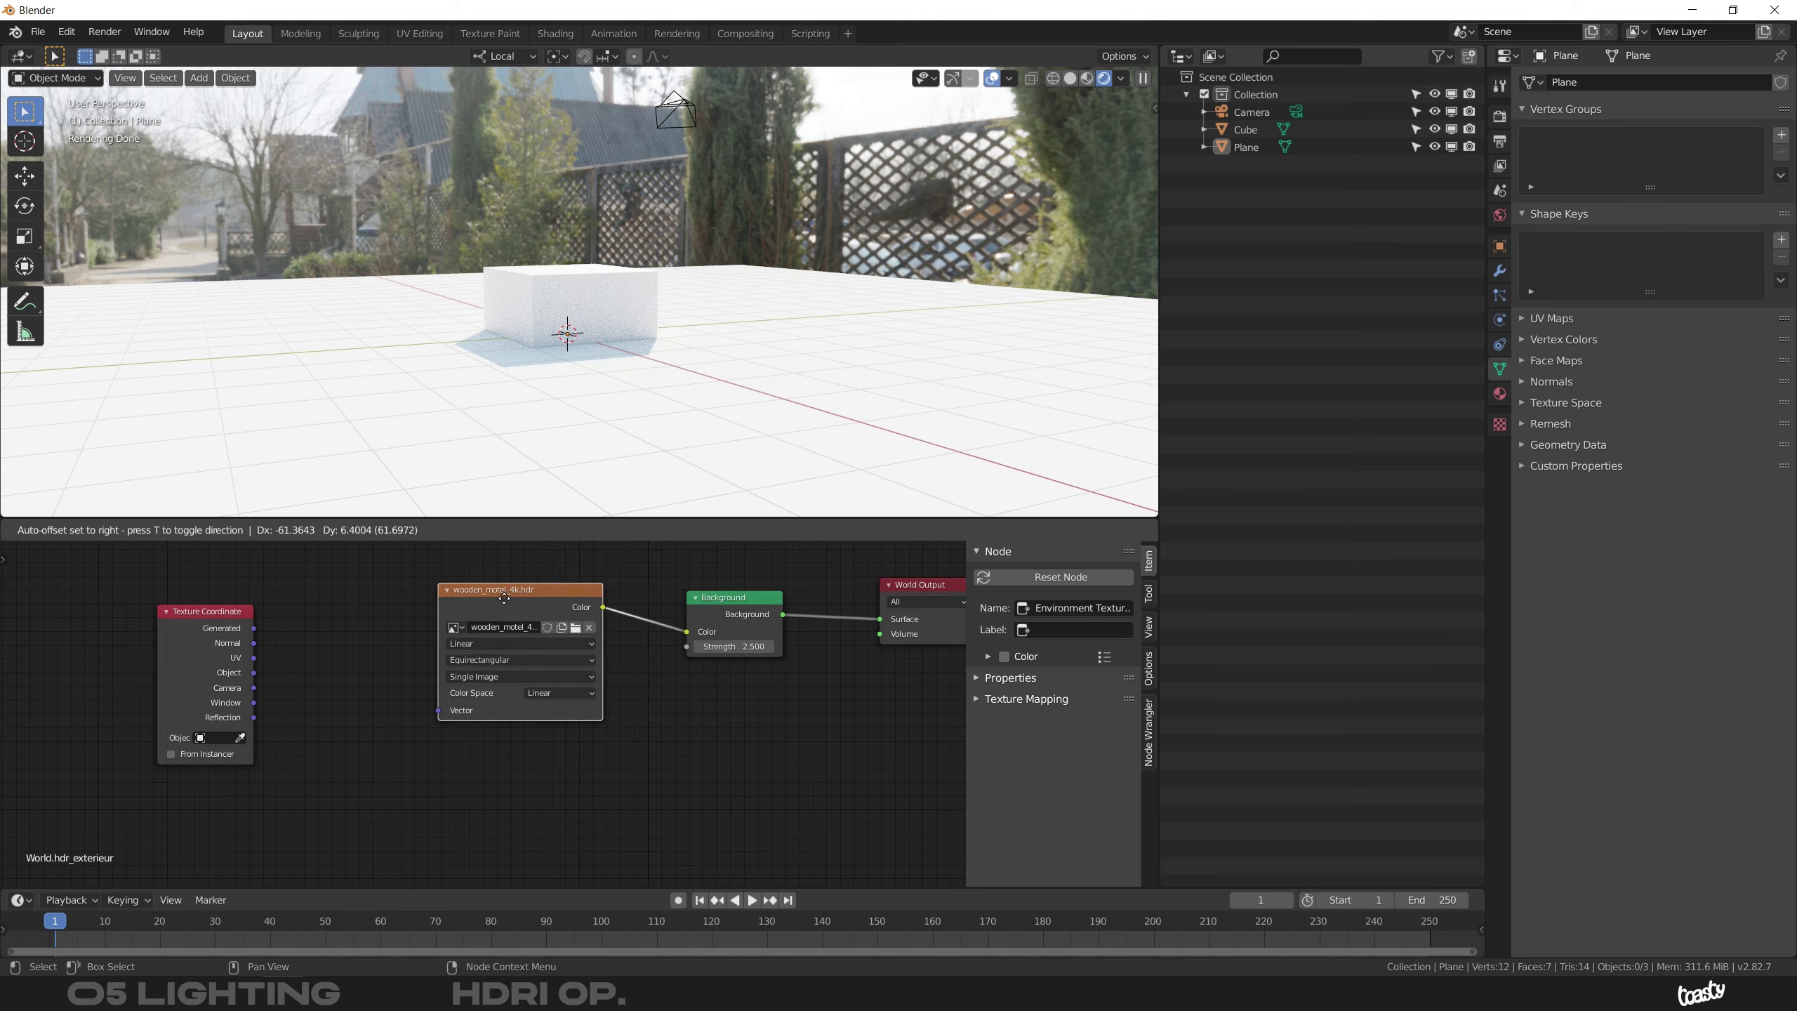
Move the Texture Coordinate node farther away from the wooden_motel_4k.hdr environment texture node
left_click_drag(475, 710, 481, 701)
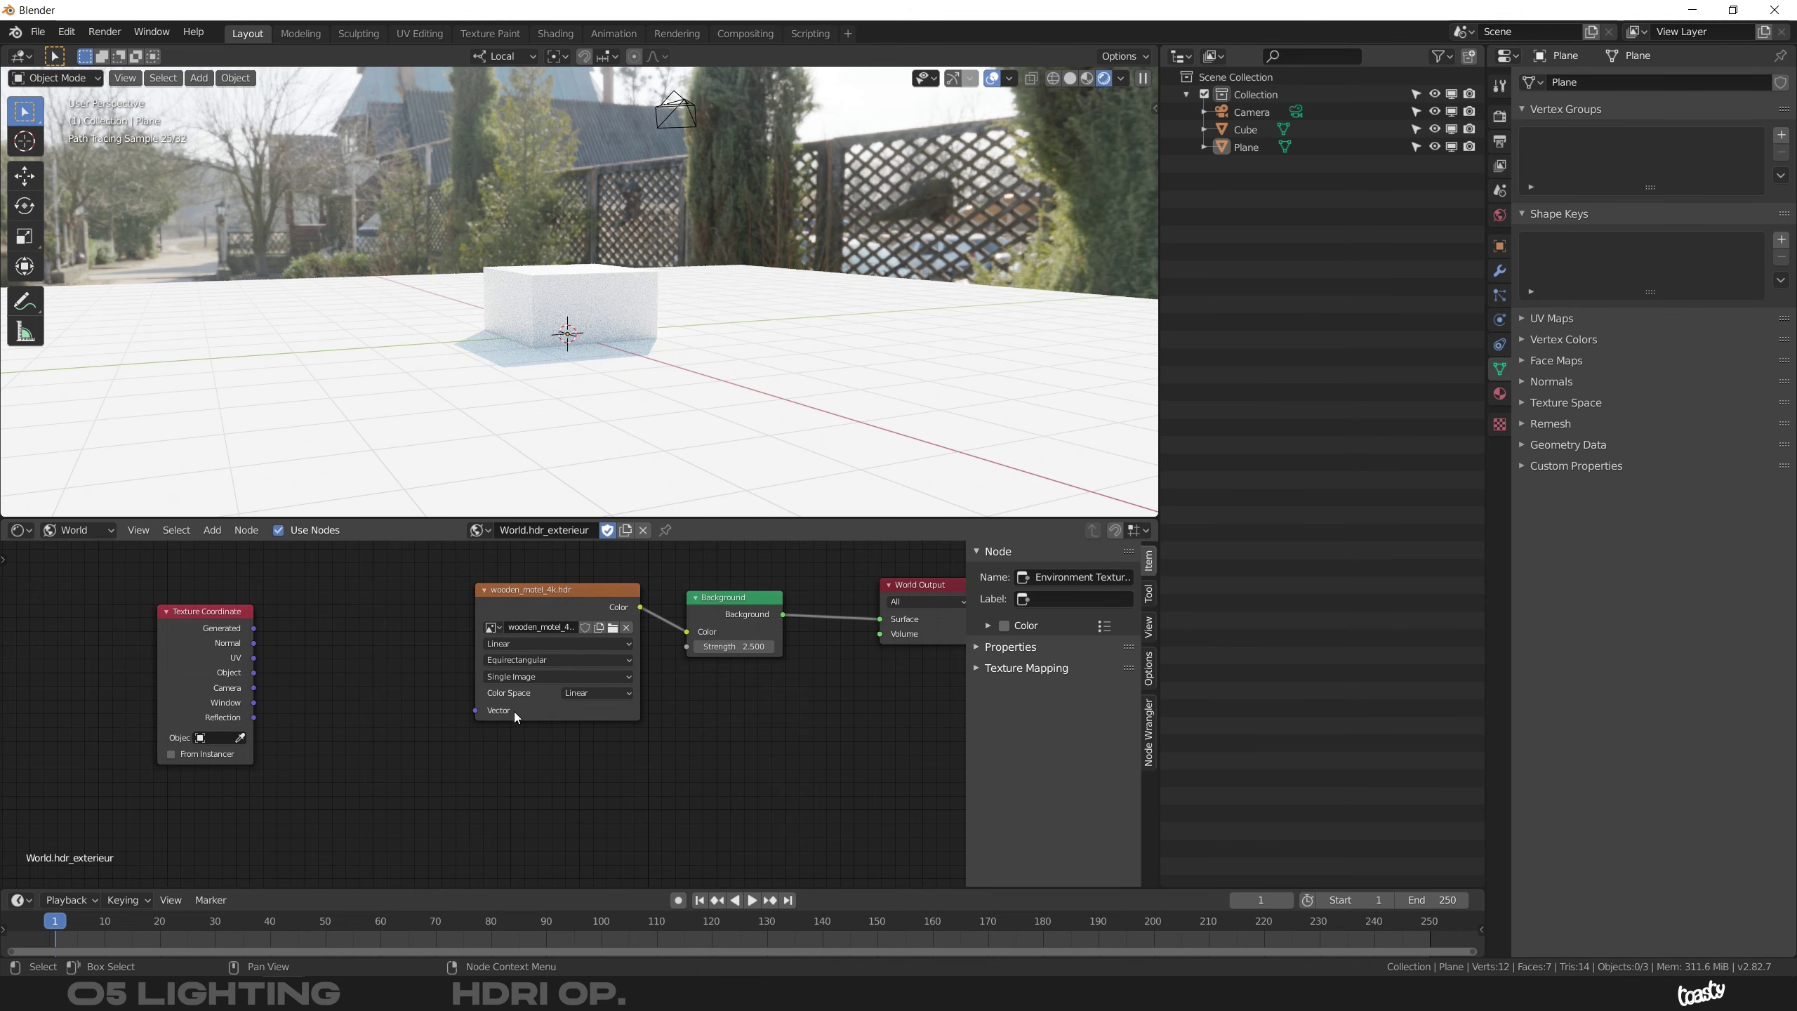
left_click_drag(255, 629, 541, 700)
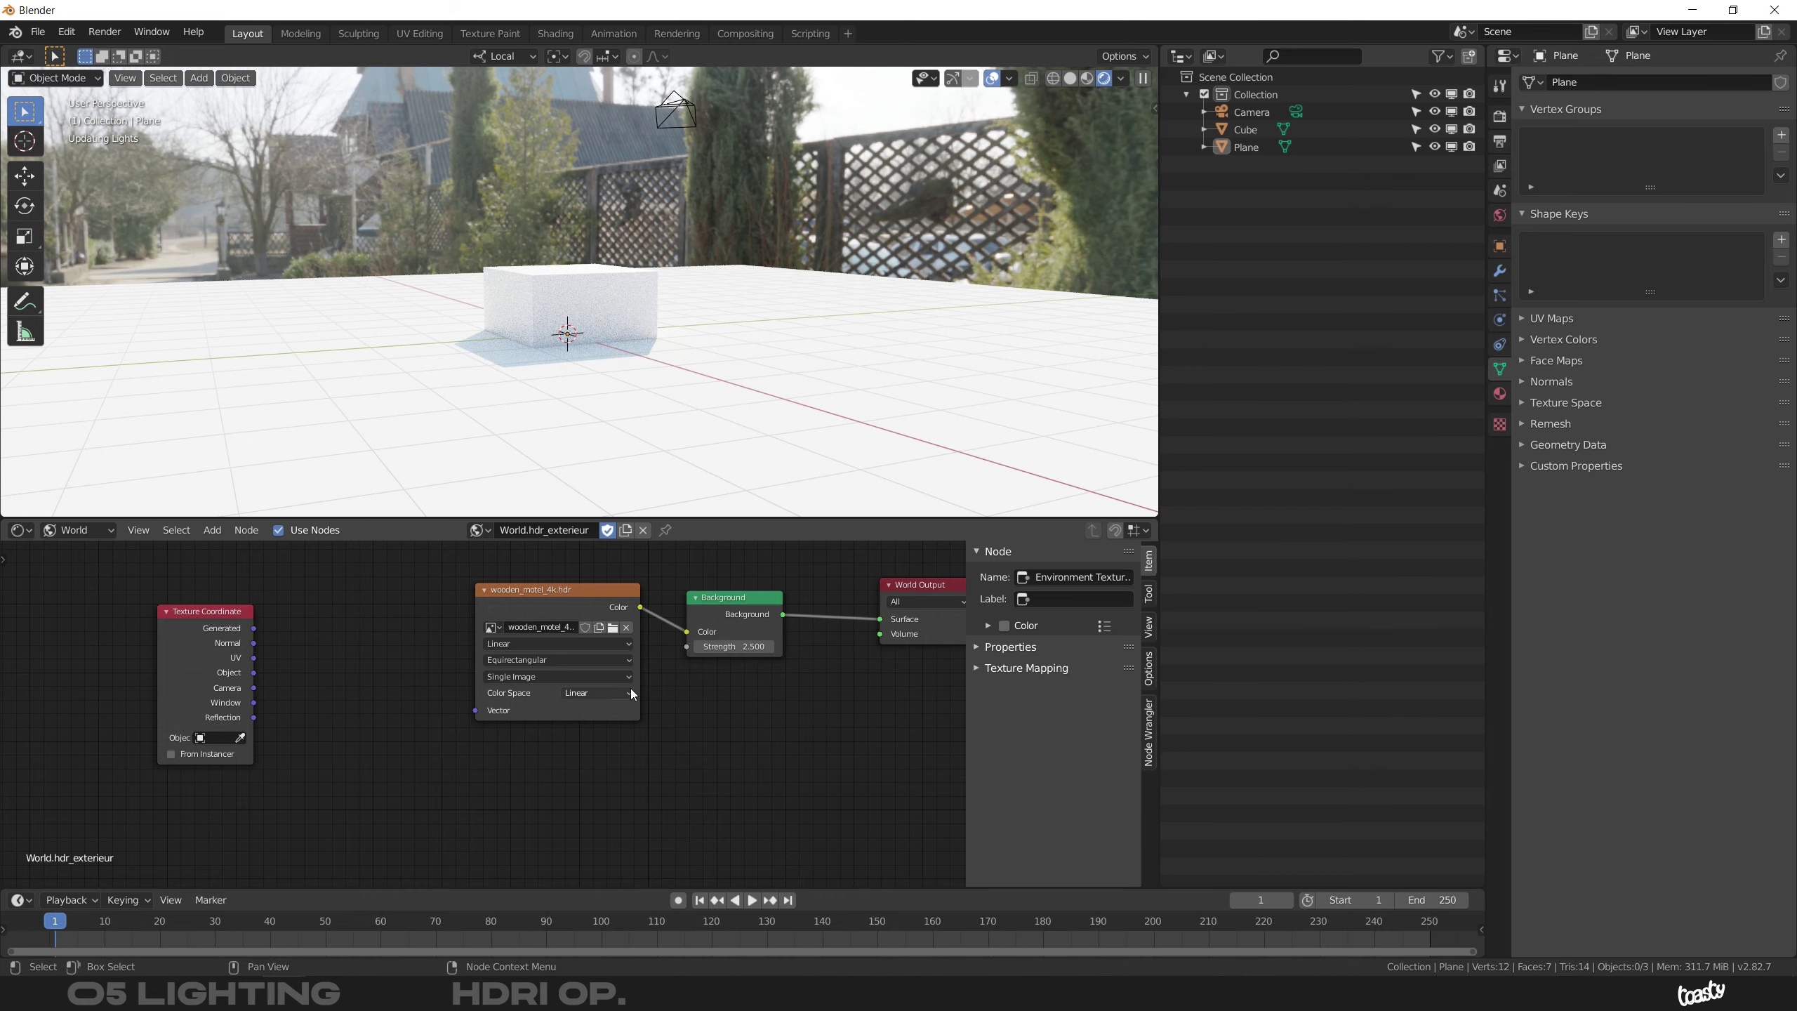
middle_click_drag(598, 710, 524, 724)
middle_click_drag(358, 674, 430, 676)
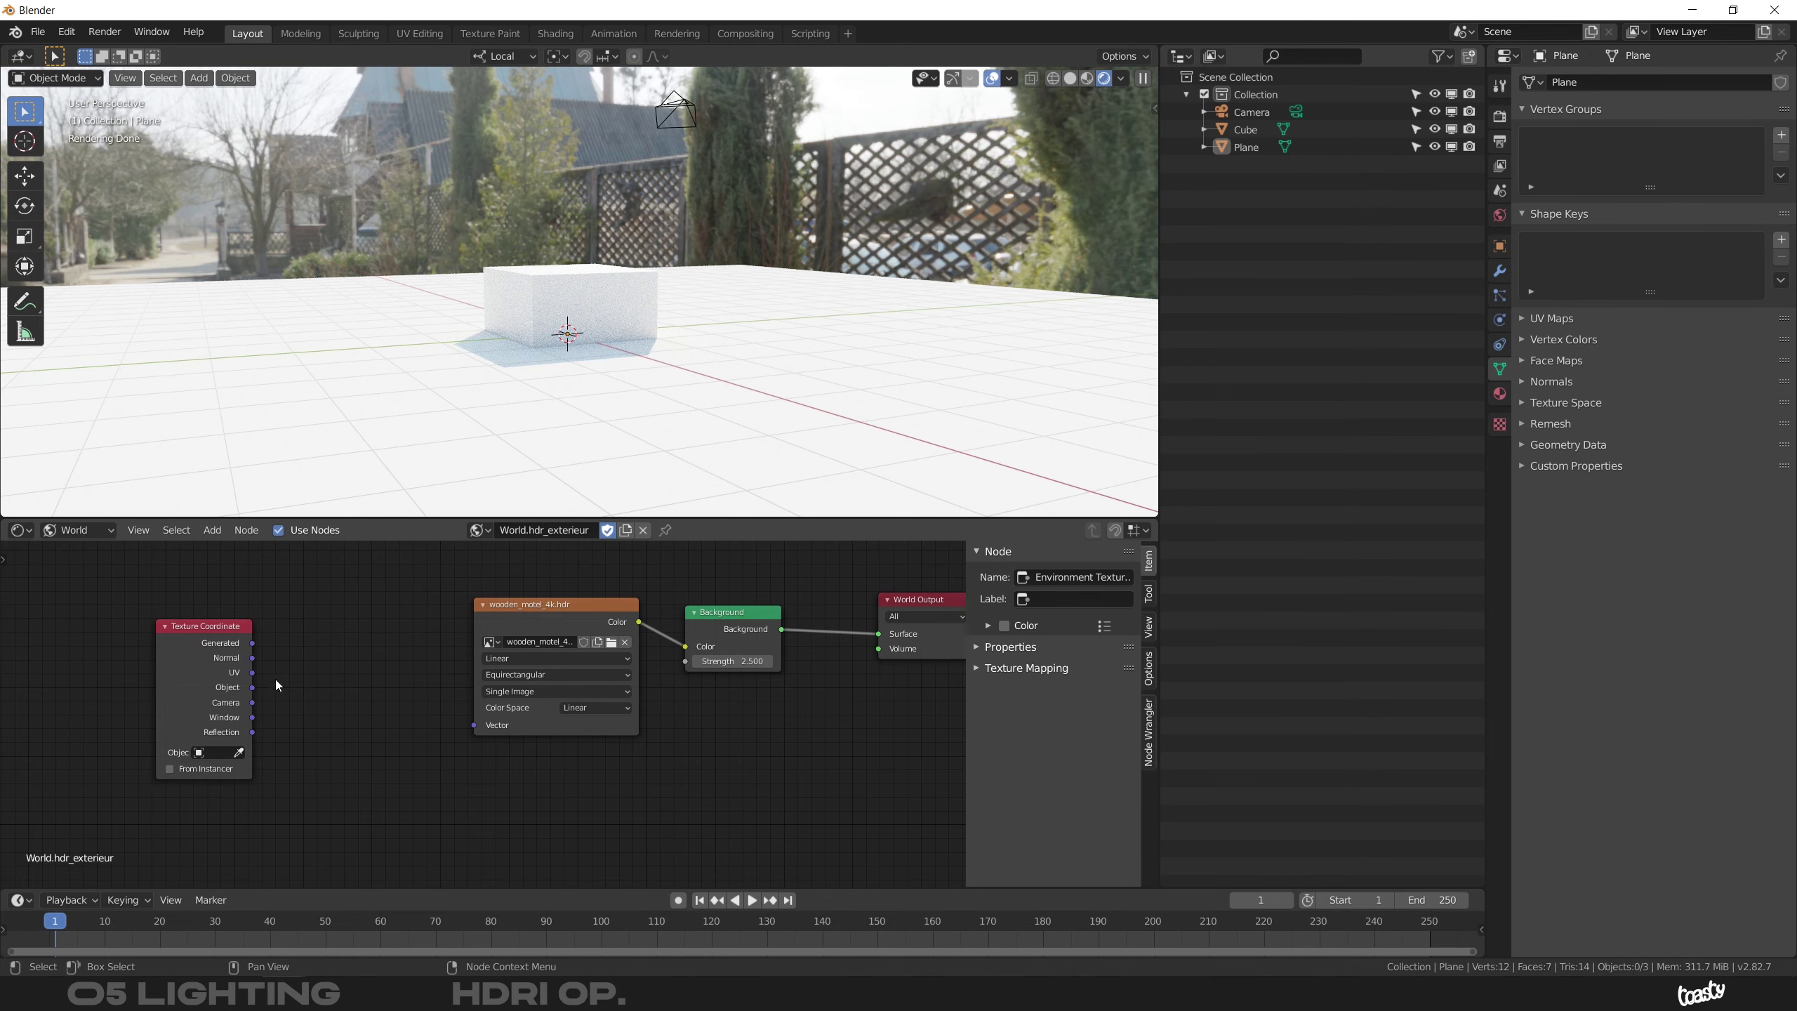
left_click_drag(223, 654, 154, 665)
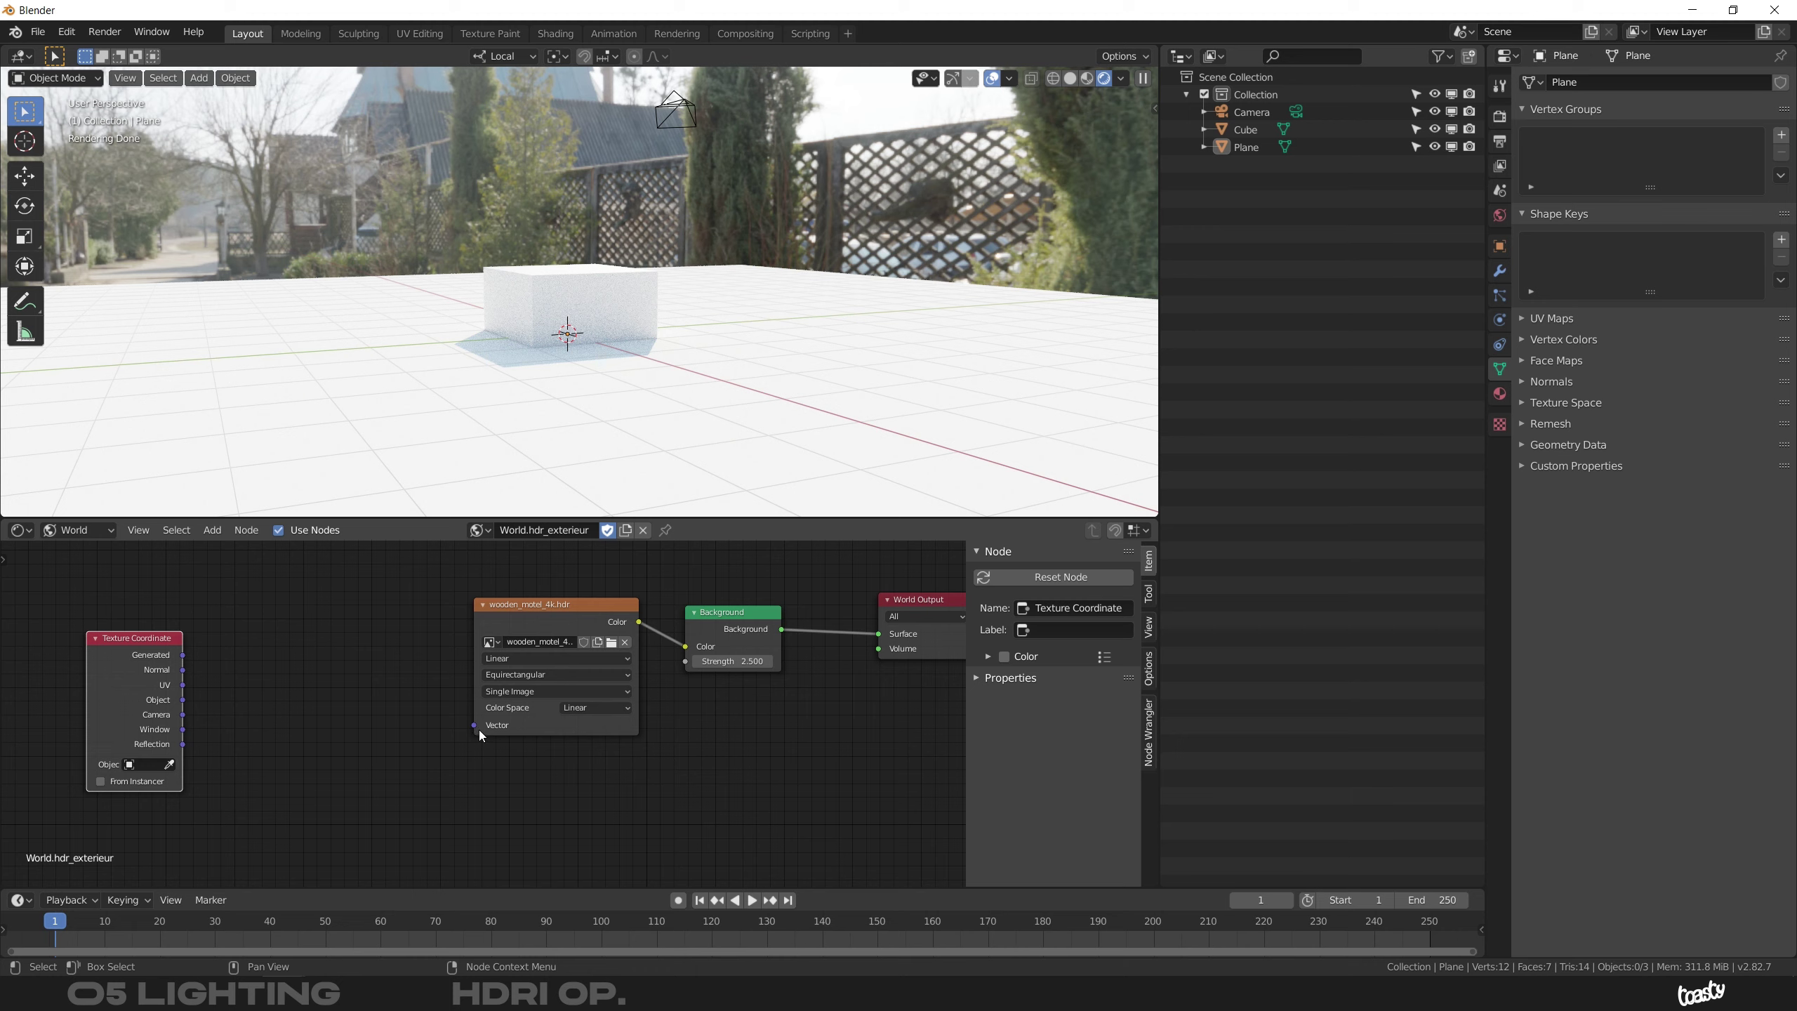
Reposition the environment texture node close to the Background node, leaving room between it and the Texture Coordinate node
left_click_drag(552, 606, 556, 617)
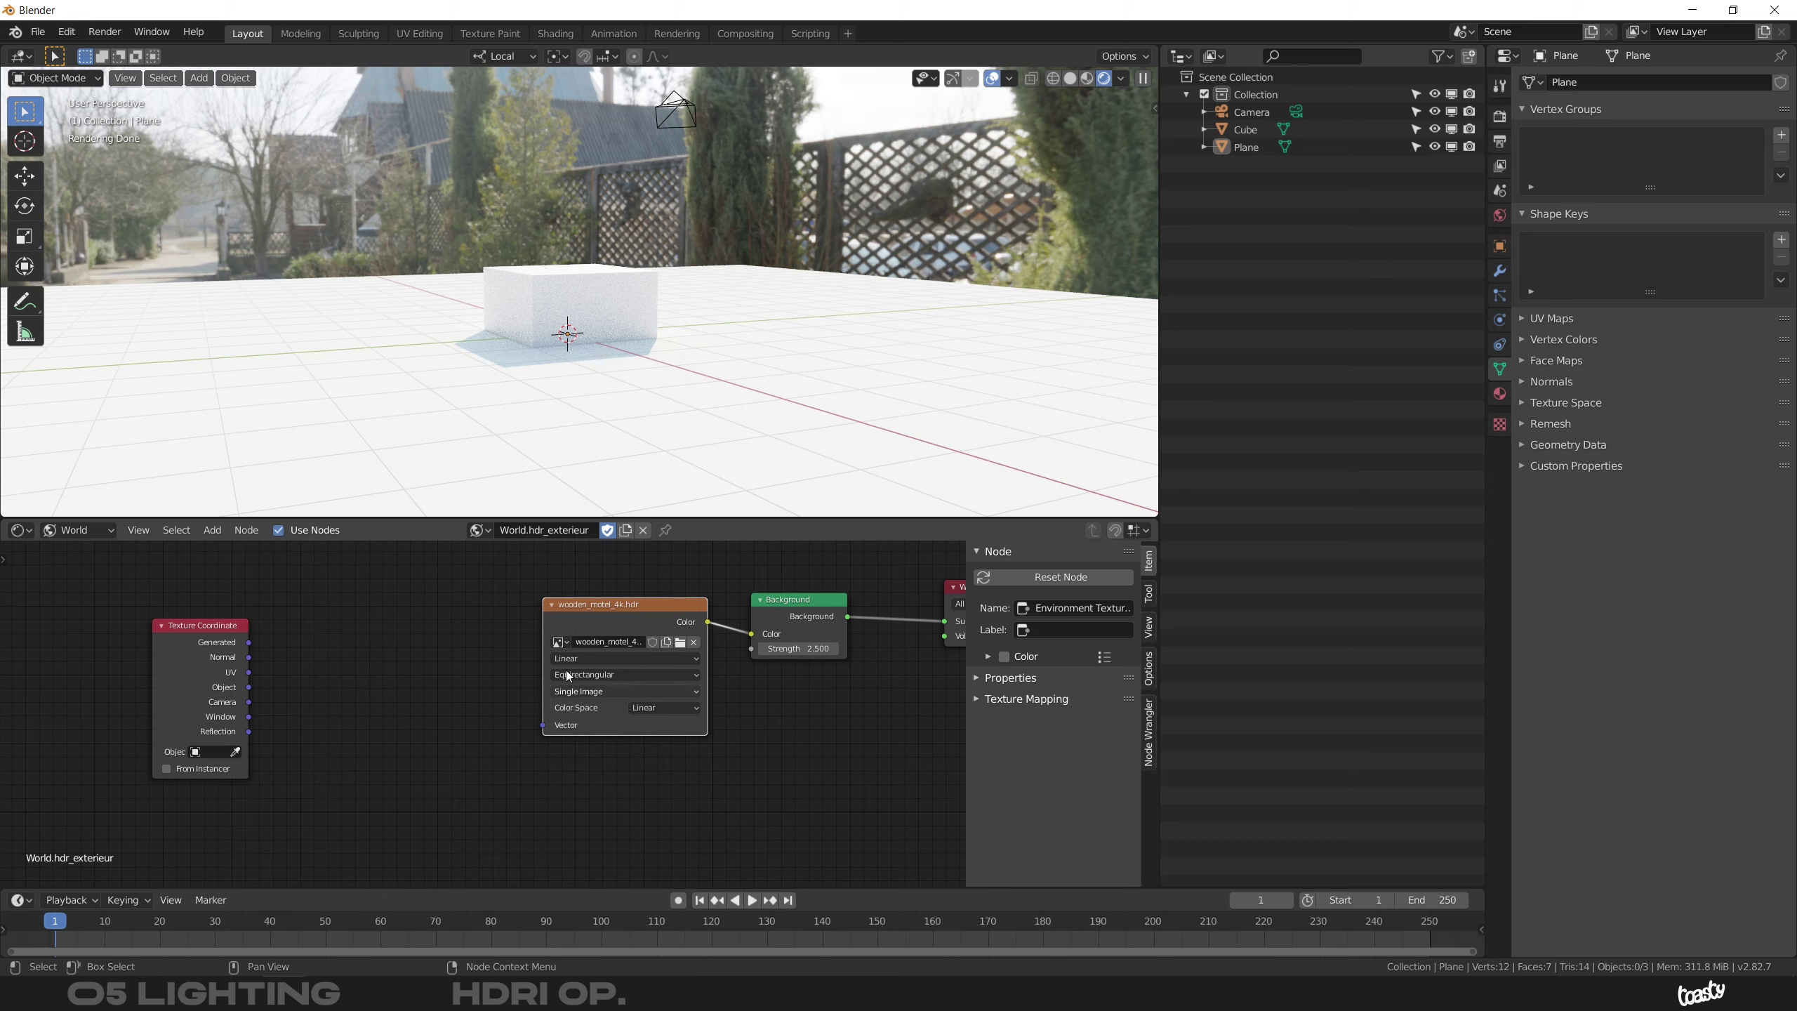
middle_click_drag(625, 654, 547, 655)
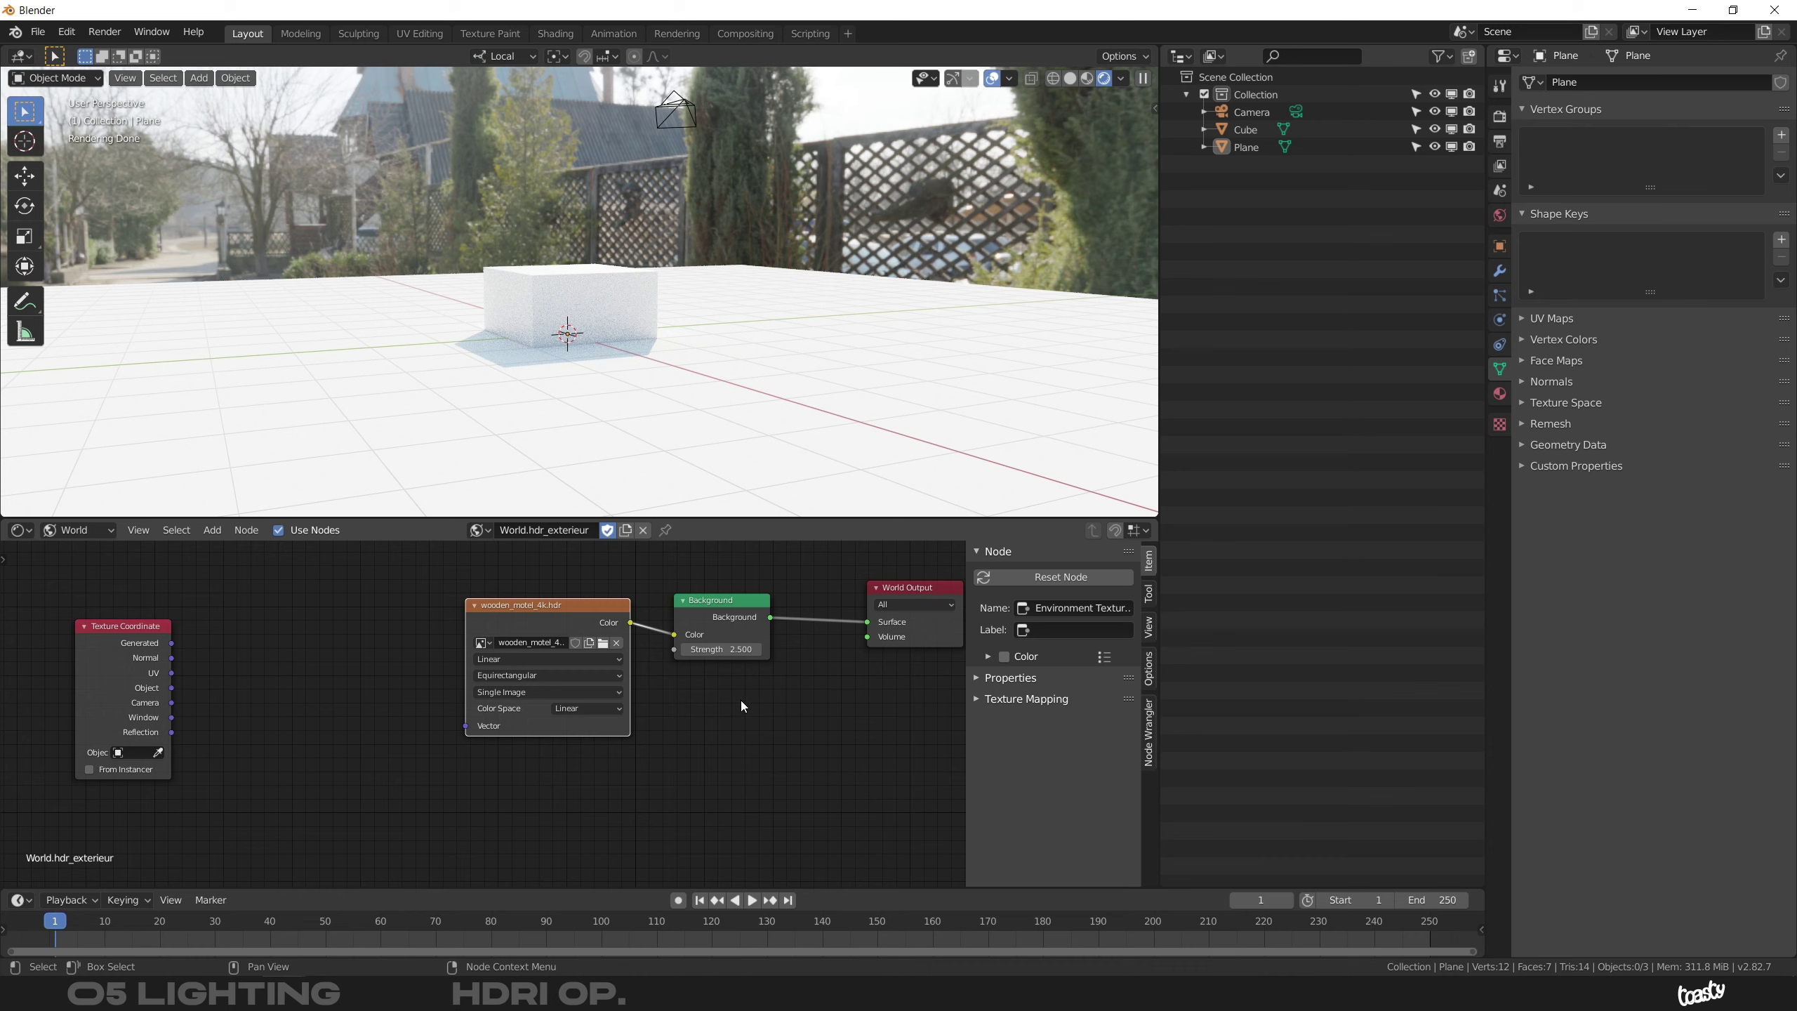
left_click_drag(569, 603, 459, 635)
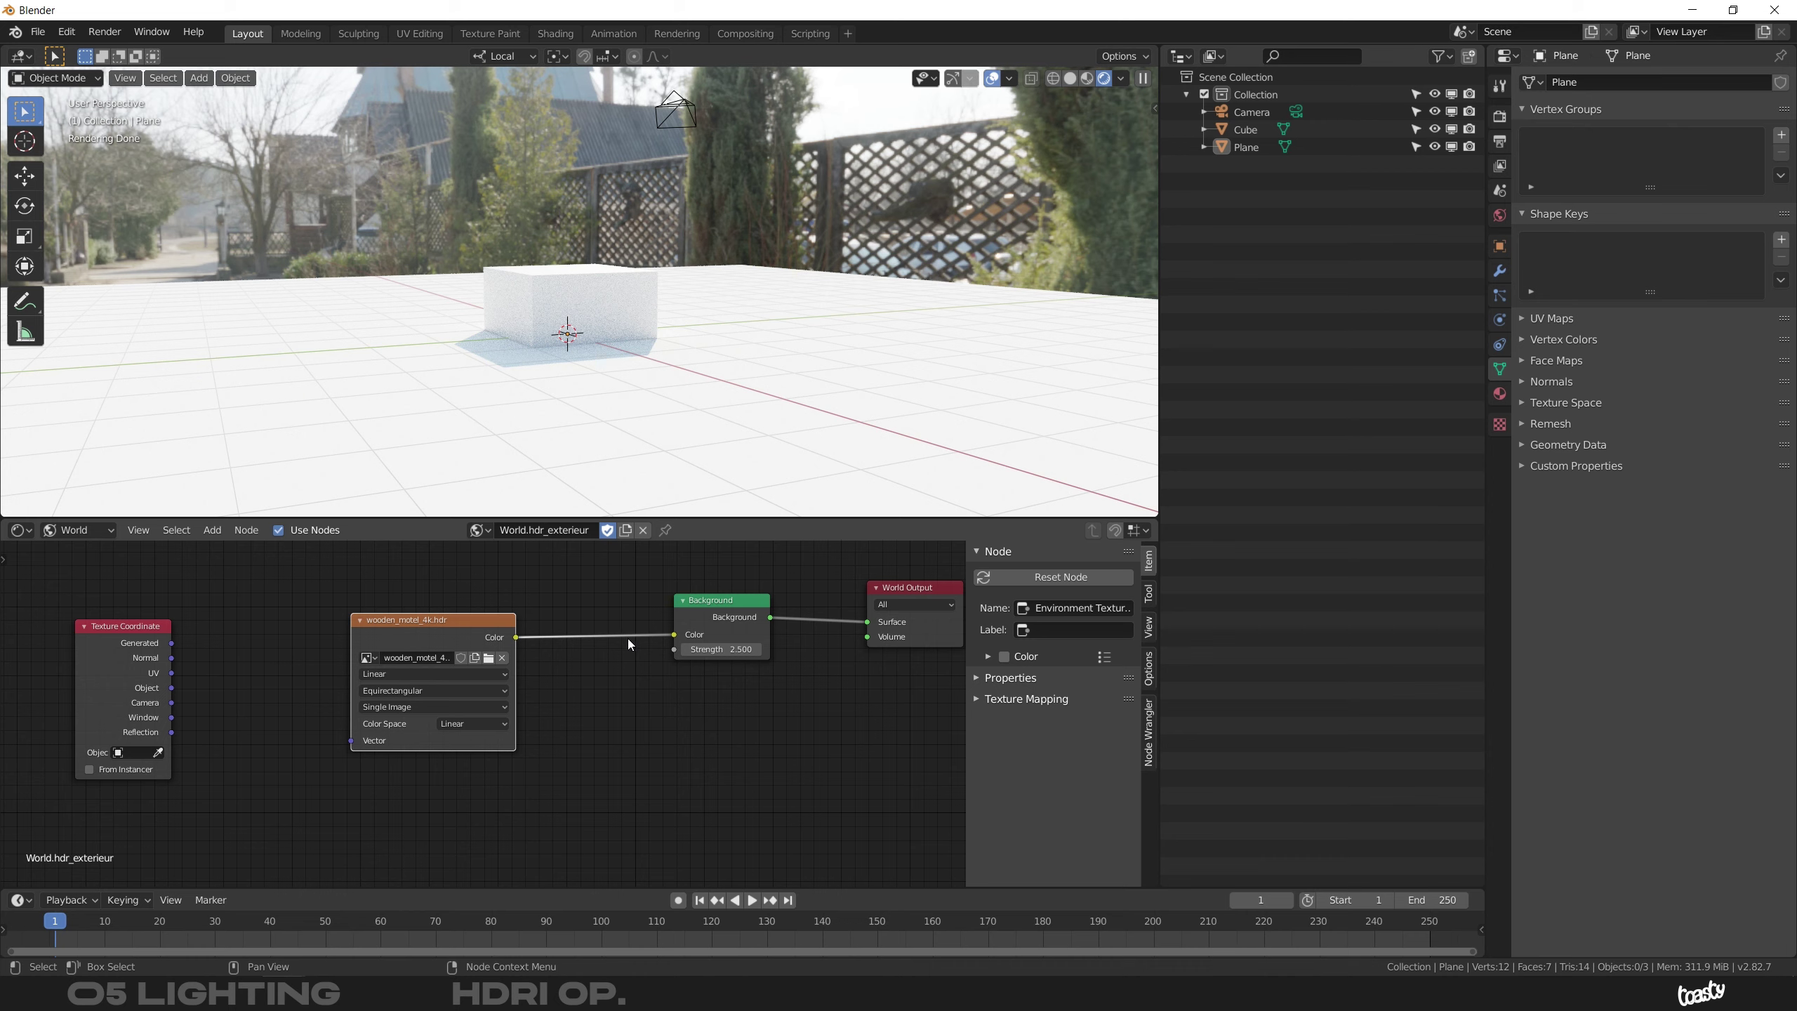
key("g")
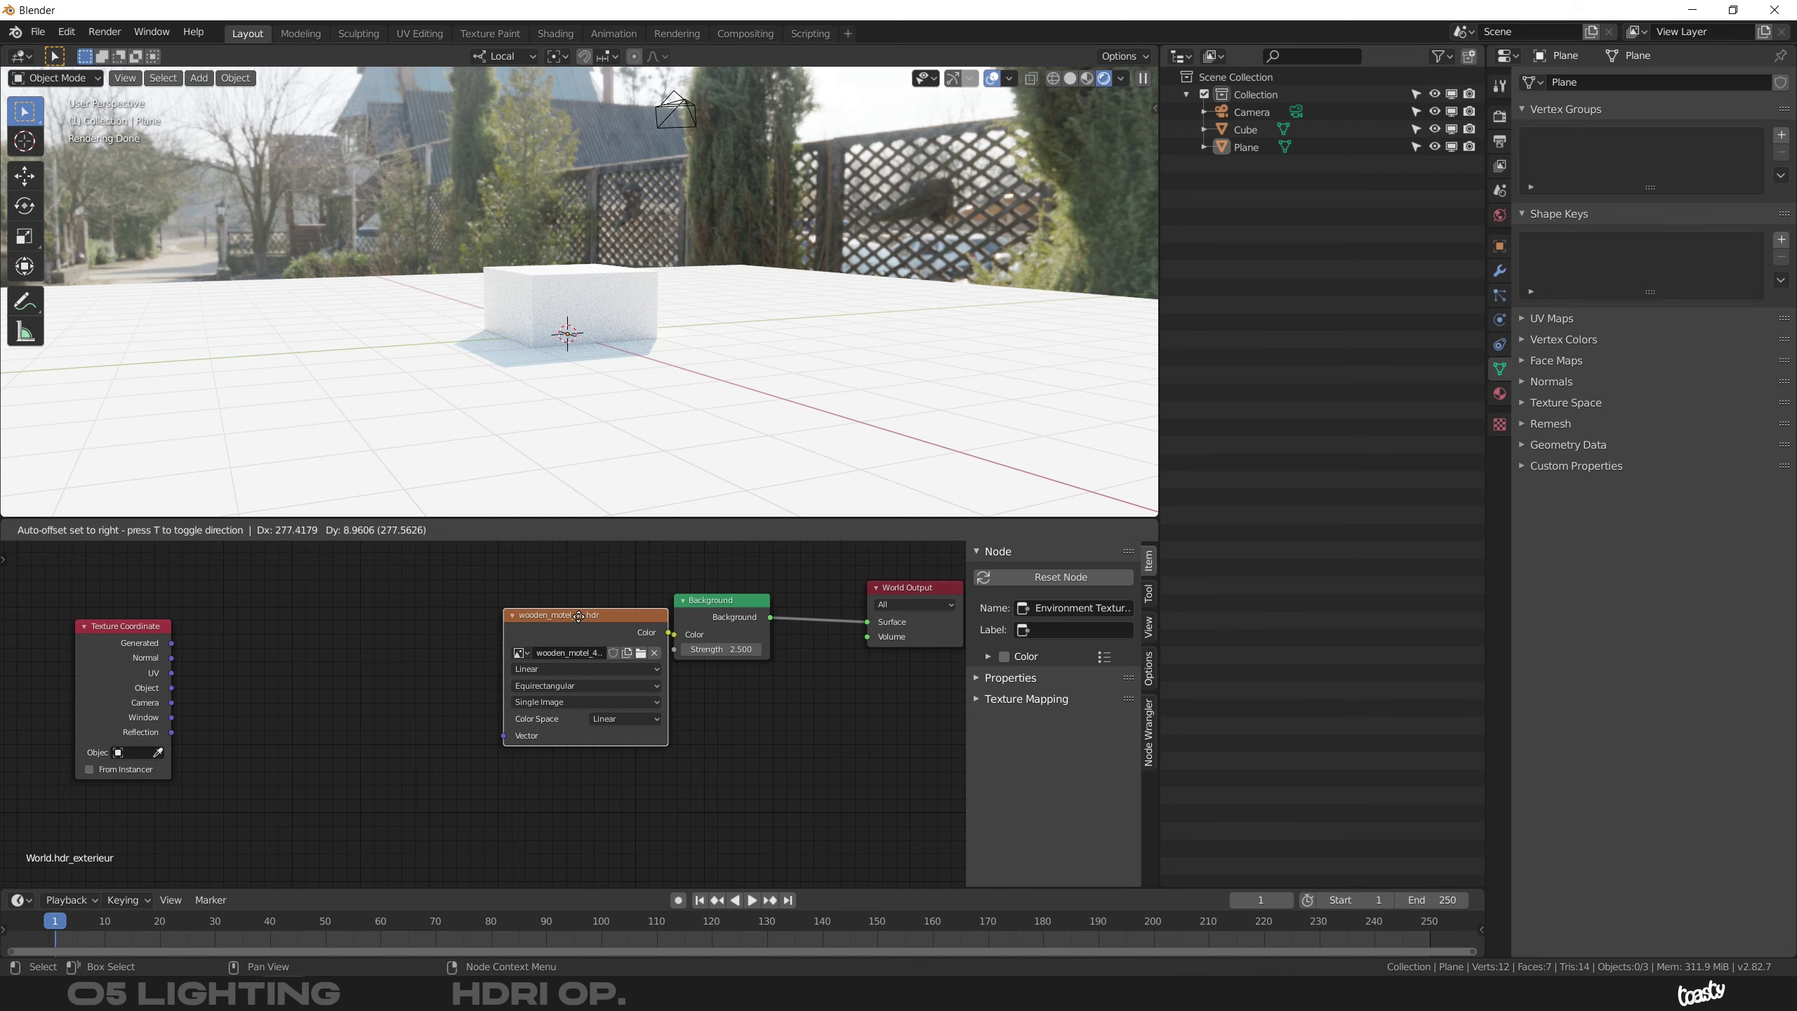
left_click(769, 636)
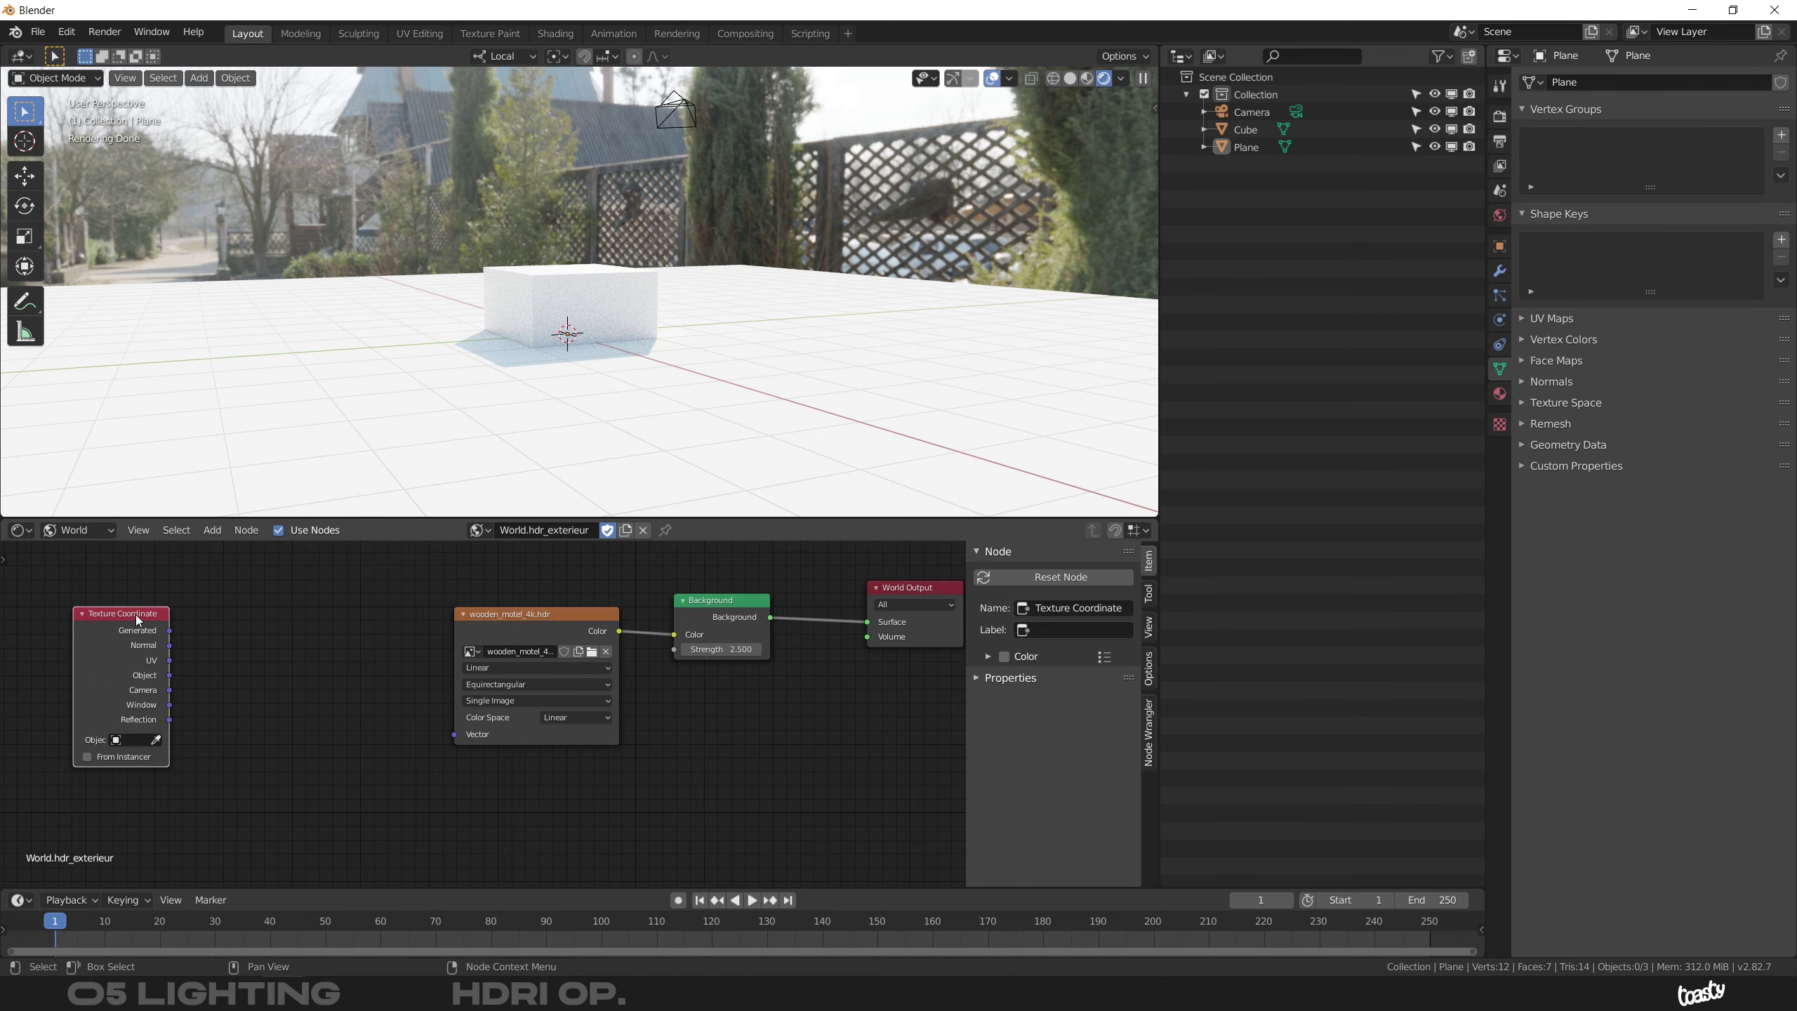
mouse_move(135, 612)
left_mouse_down()
mouse_move(146, 600)
mouse_move(129, 612)
left_mouse_up()
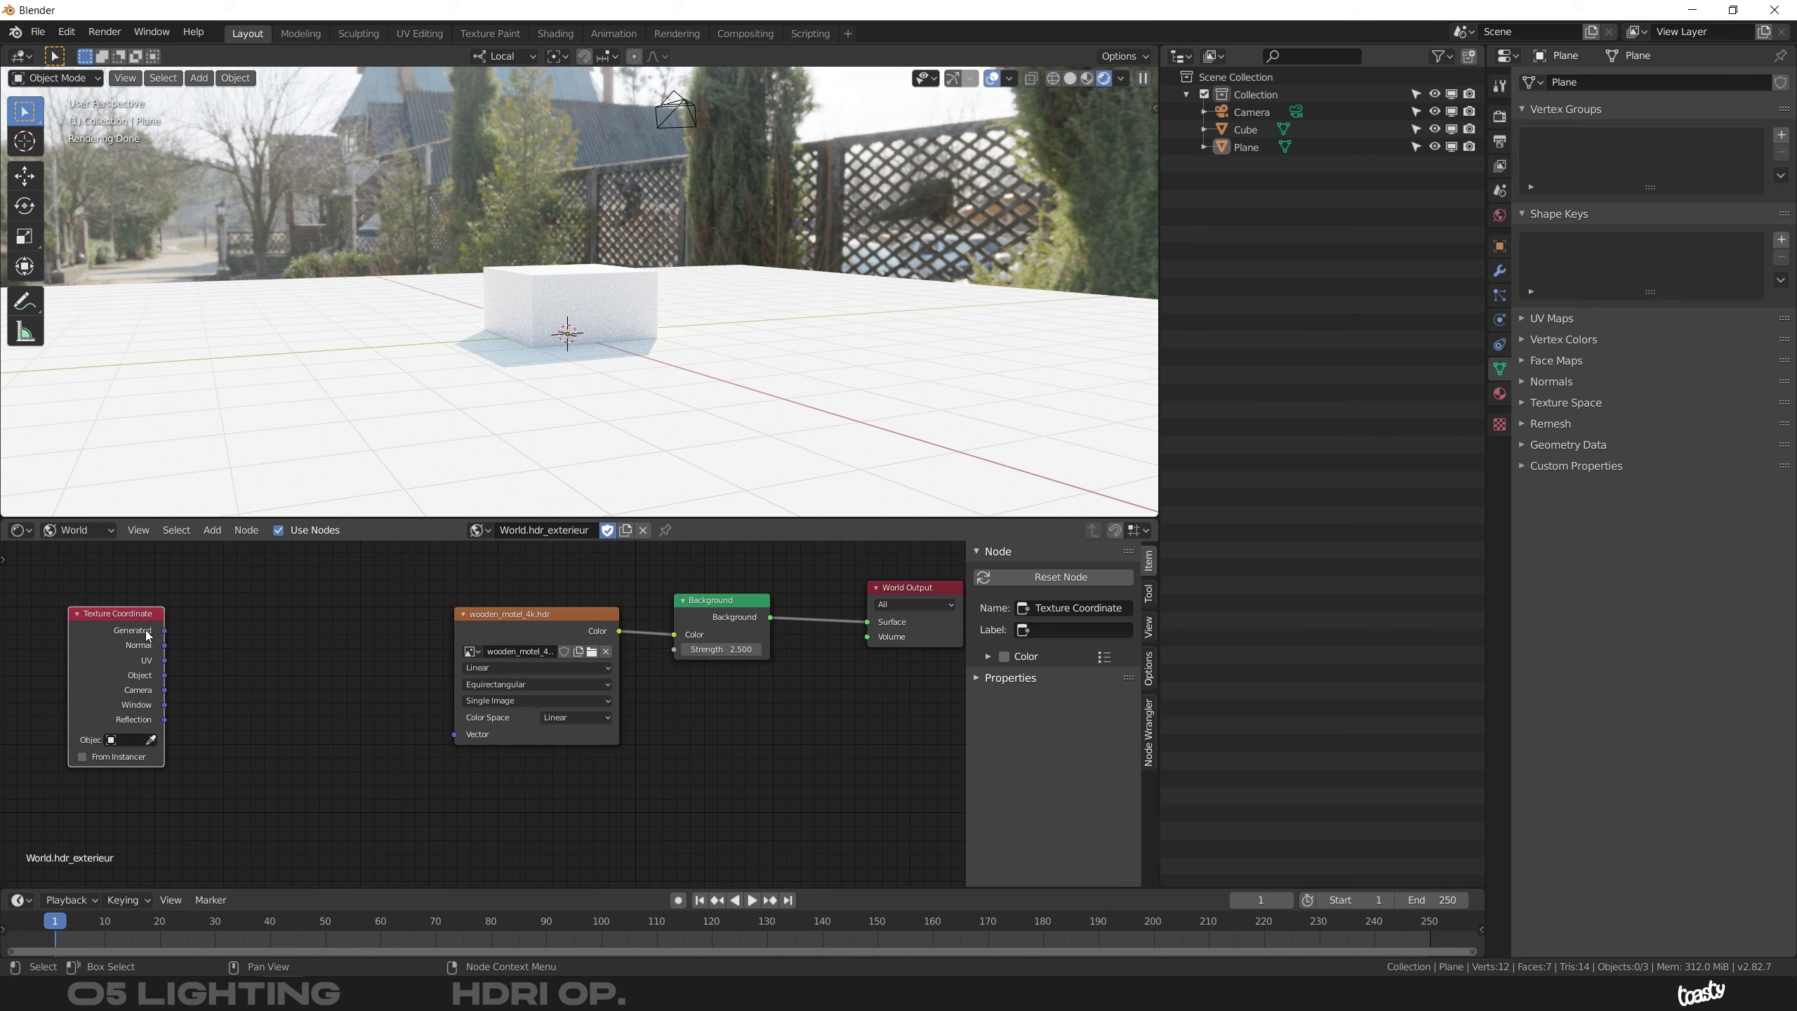
left_click_drag(531, 611, 534, 603)
left_click_drag(164, 630, 272, 666)
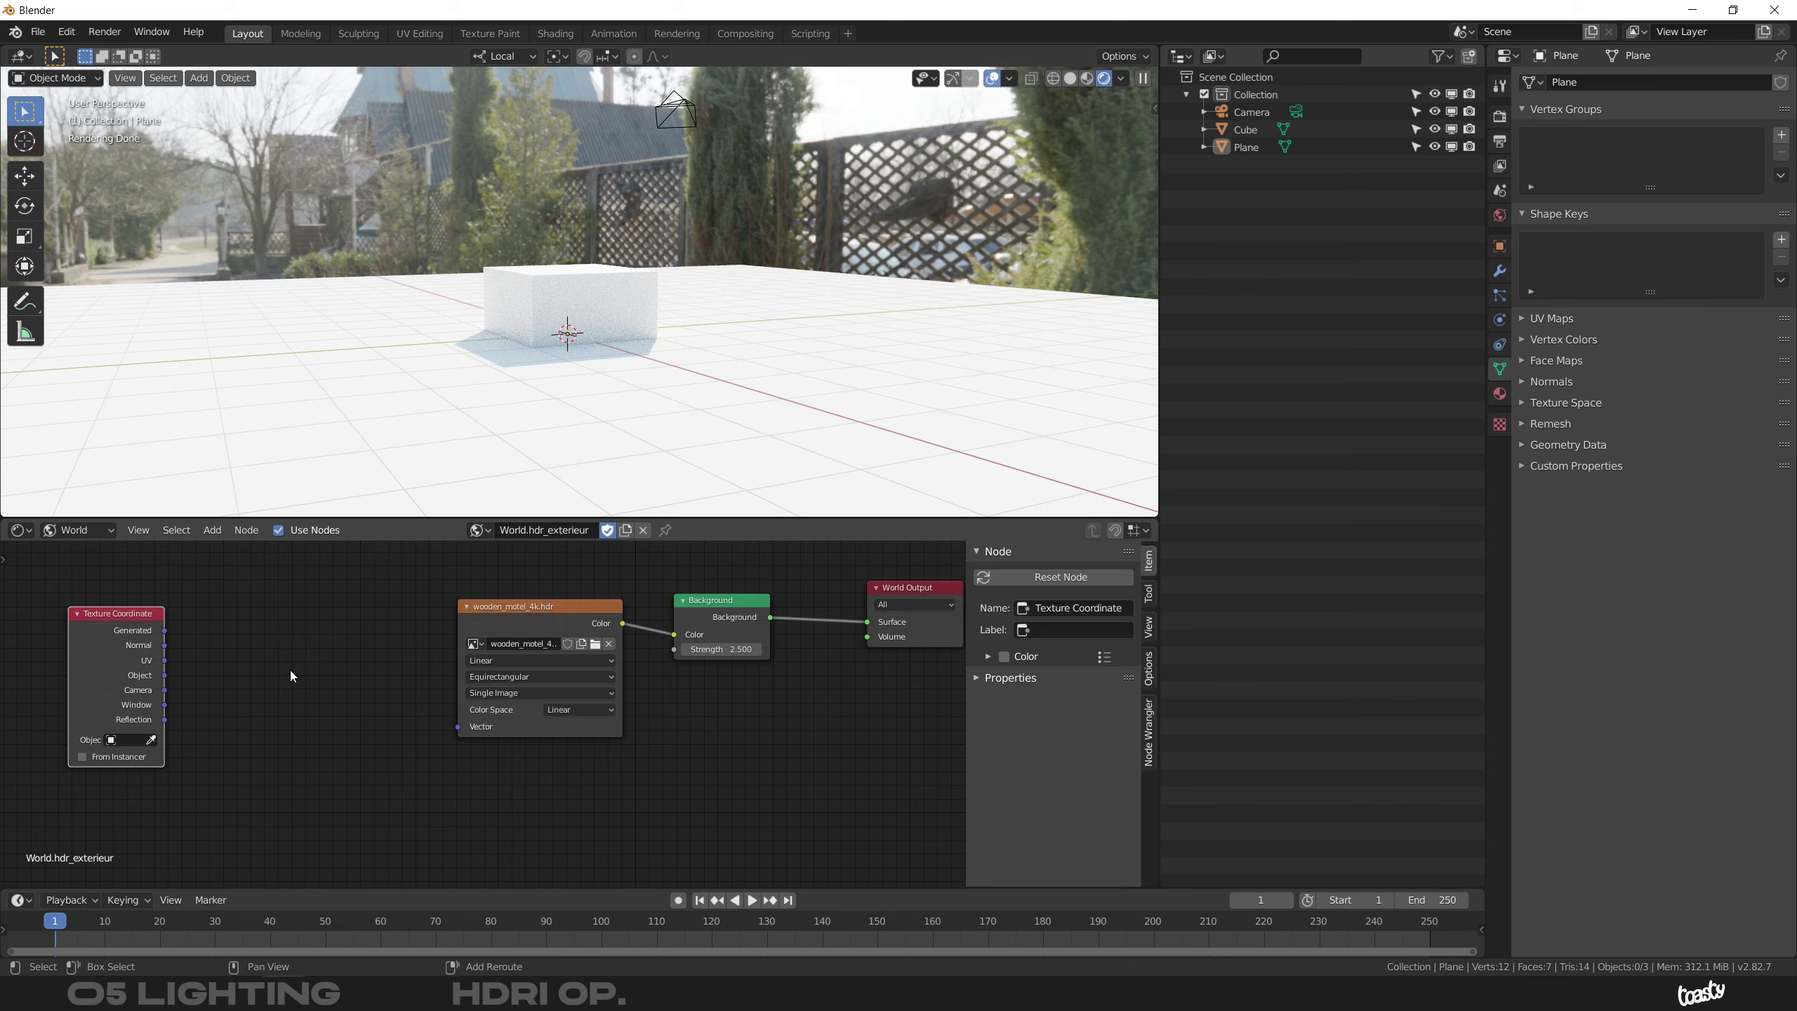
Add a Mapping node between the Texture Coordinate and environment texture nodes and line the nodes up
key("shift+a")
left_click(261, 669)
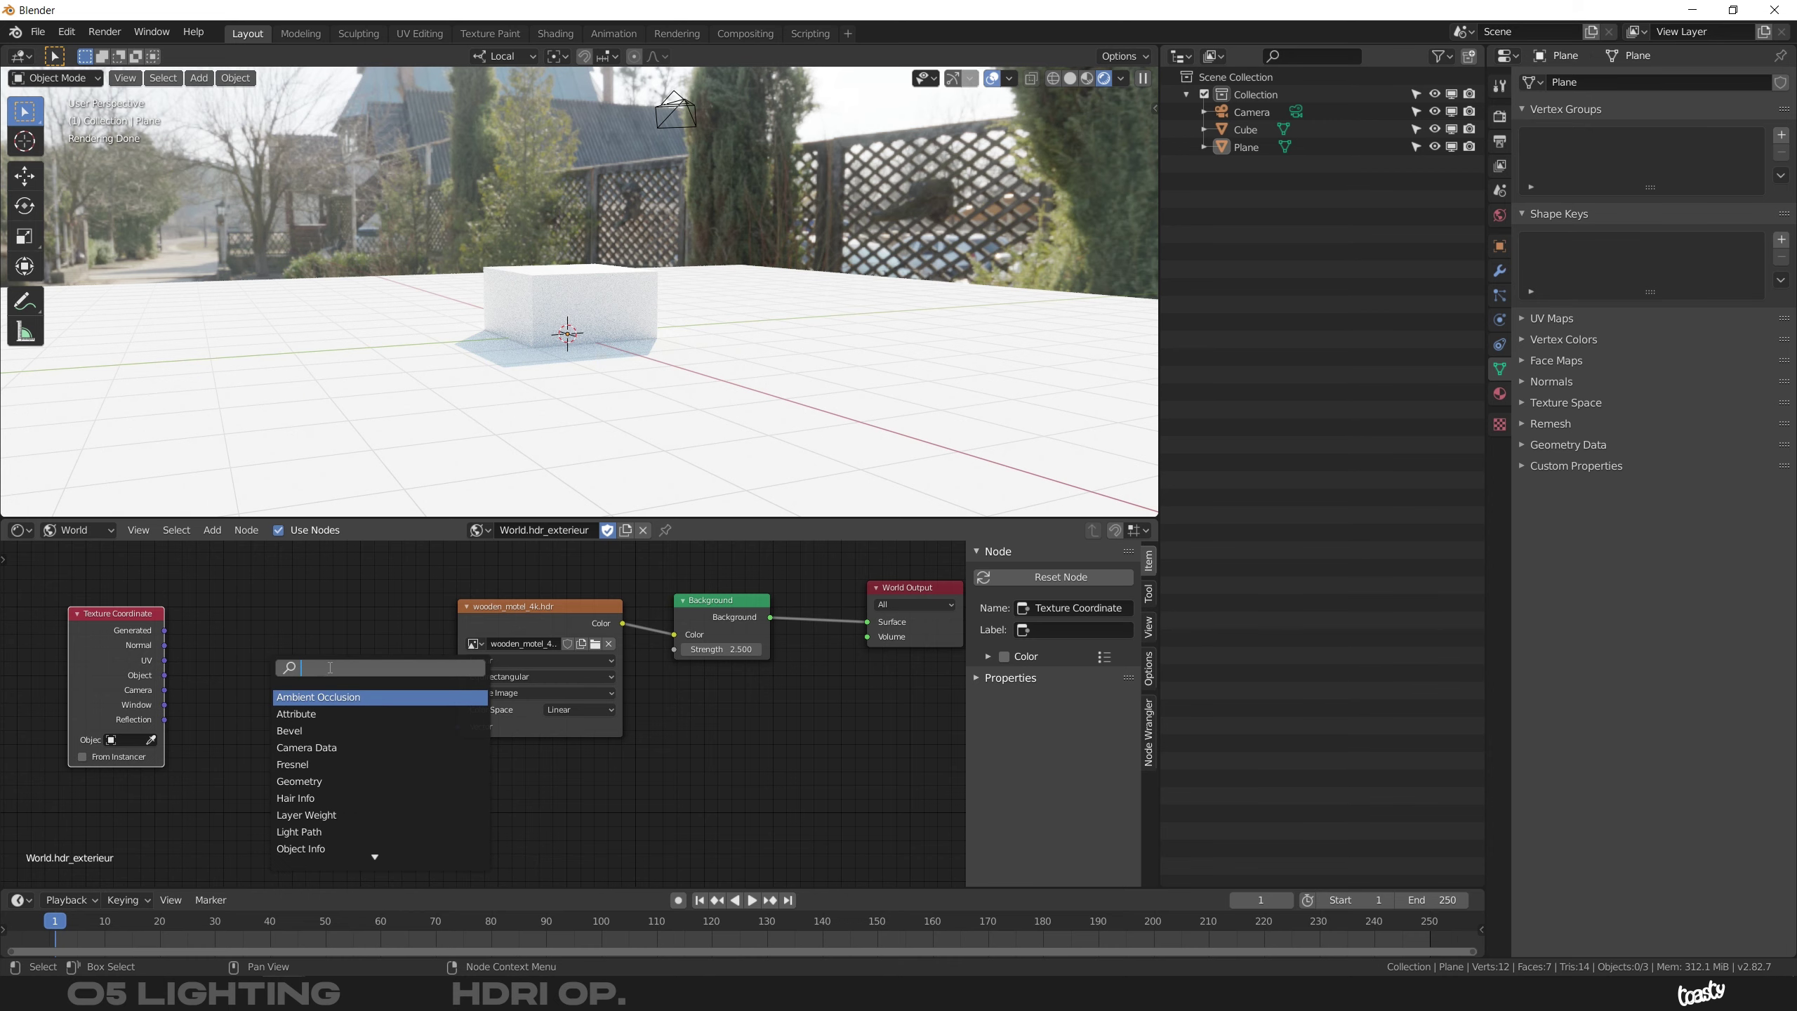
type("mapp")
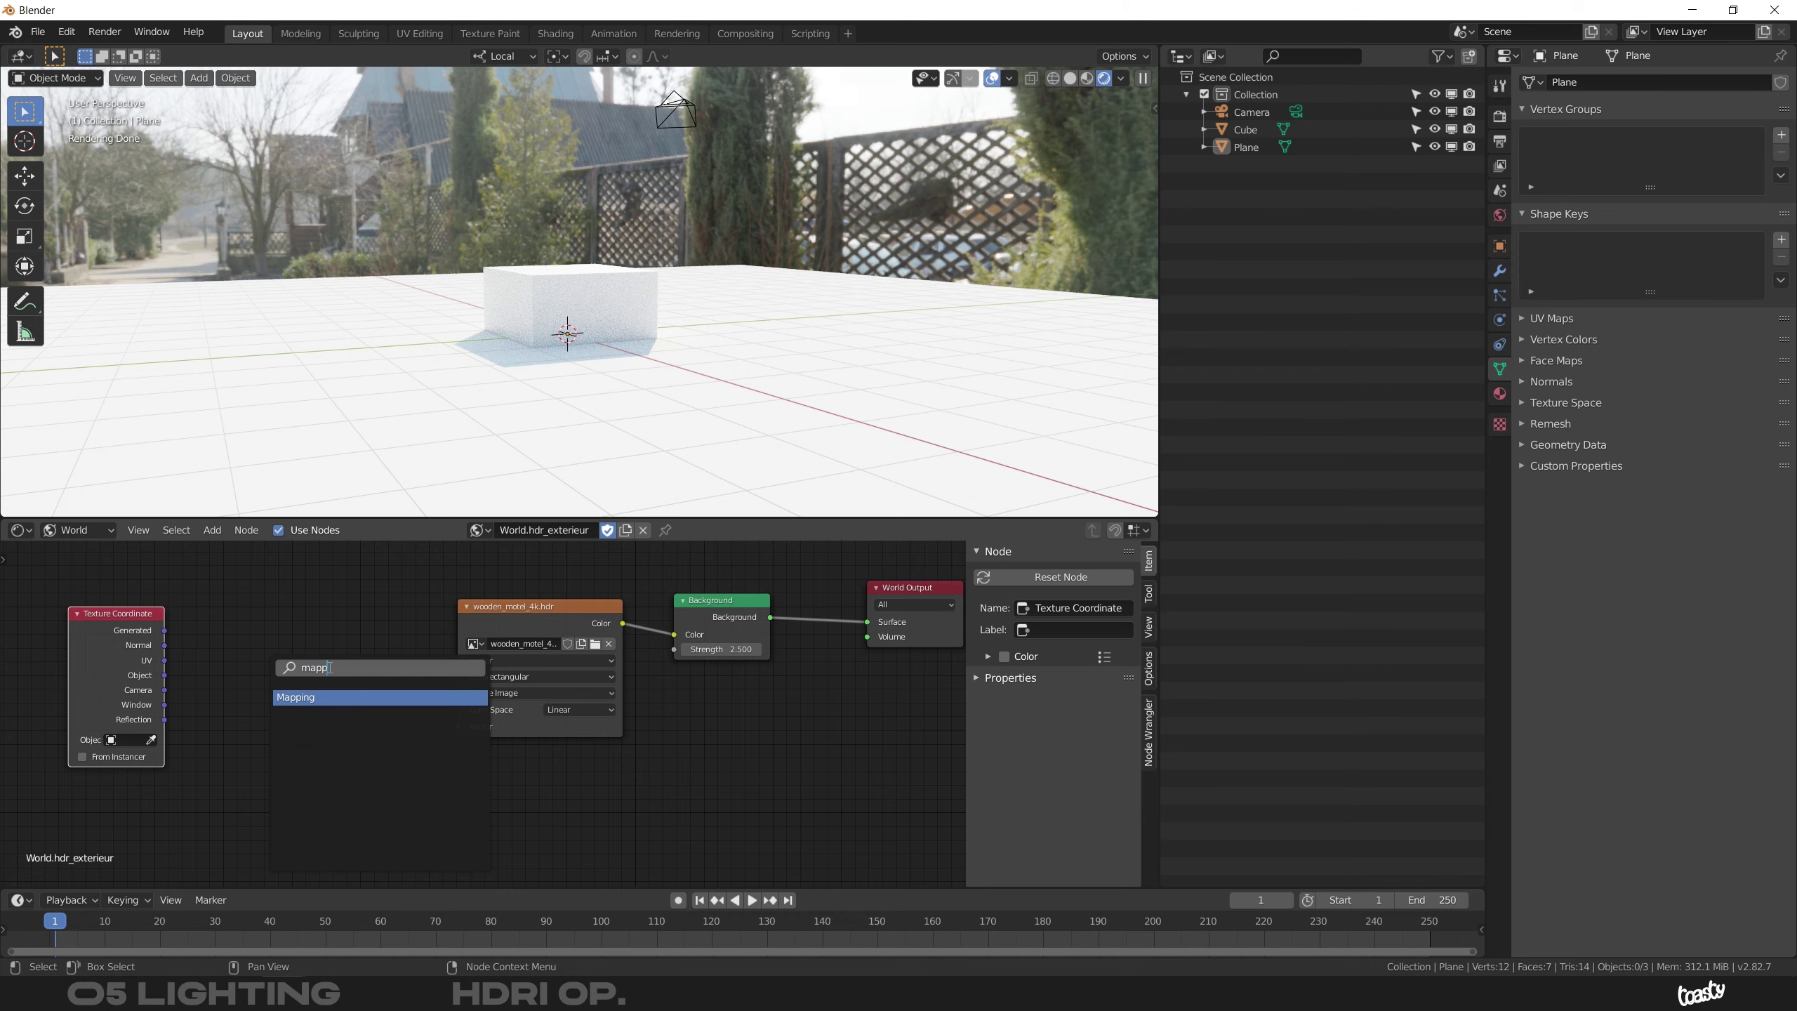
key("Return")
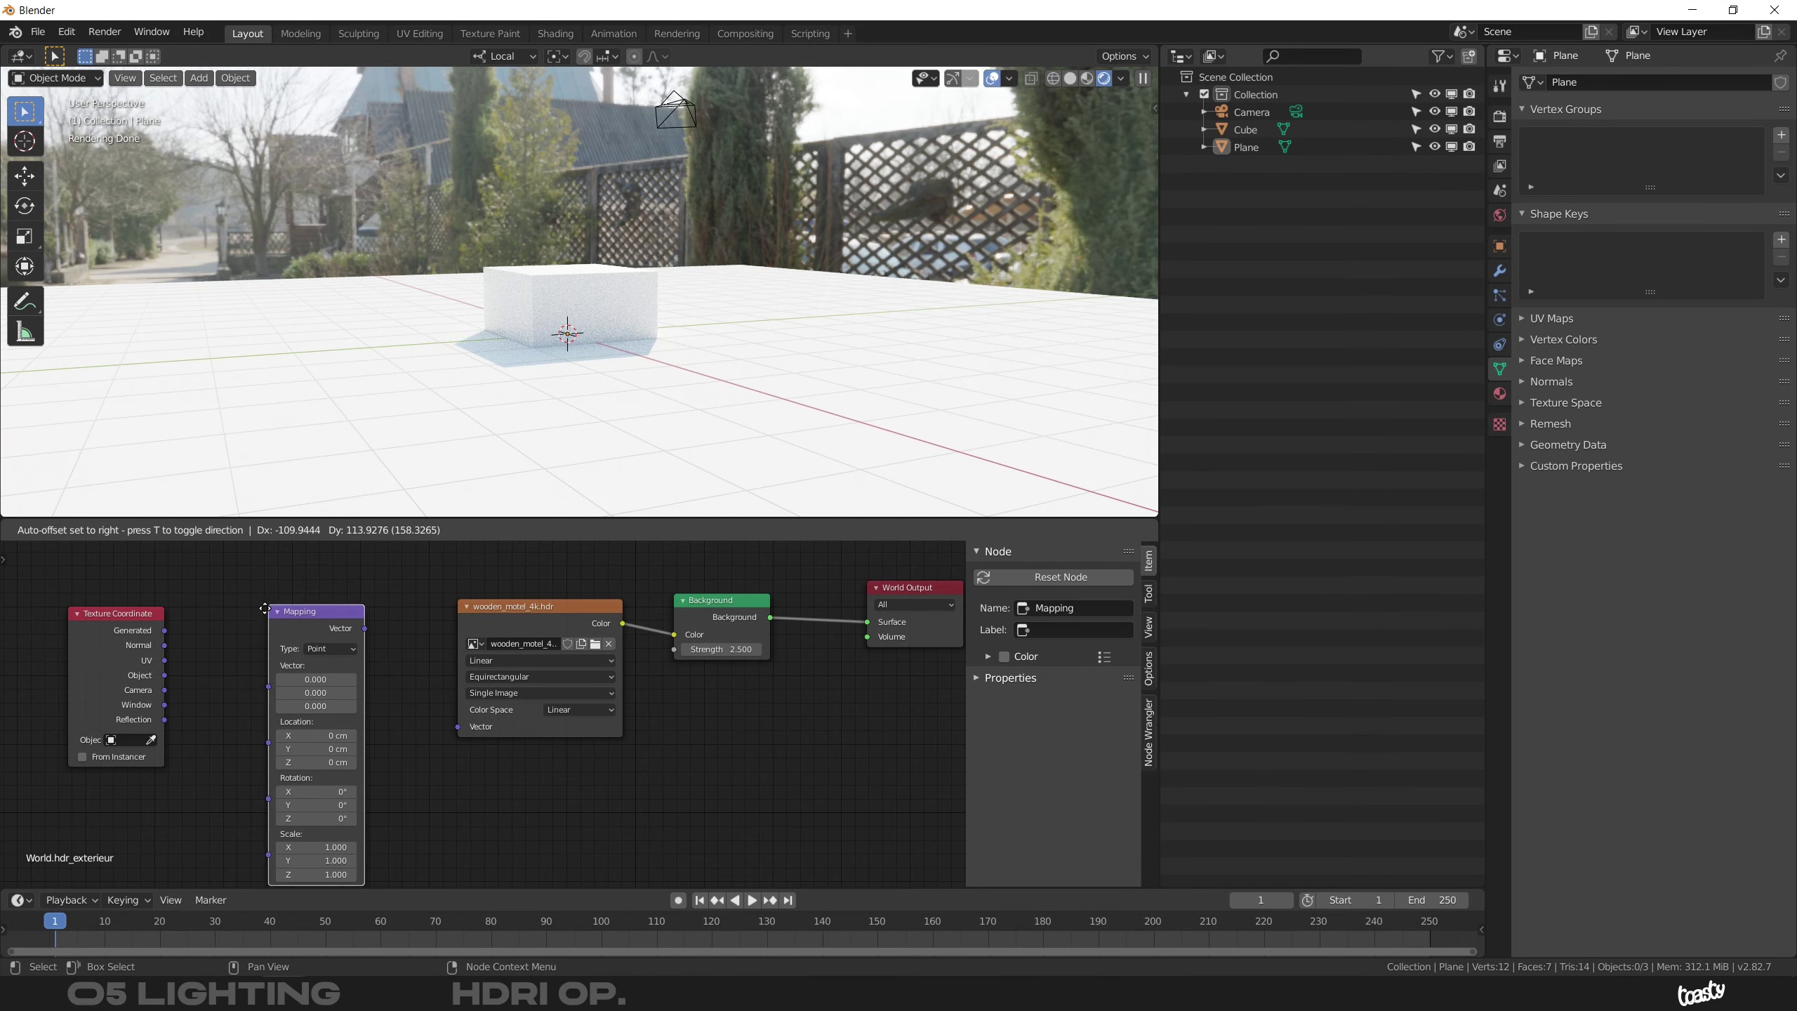
left_click(268, 615)
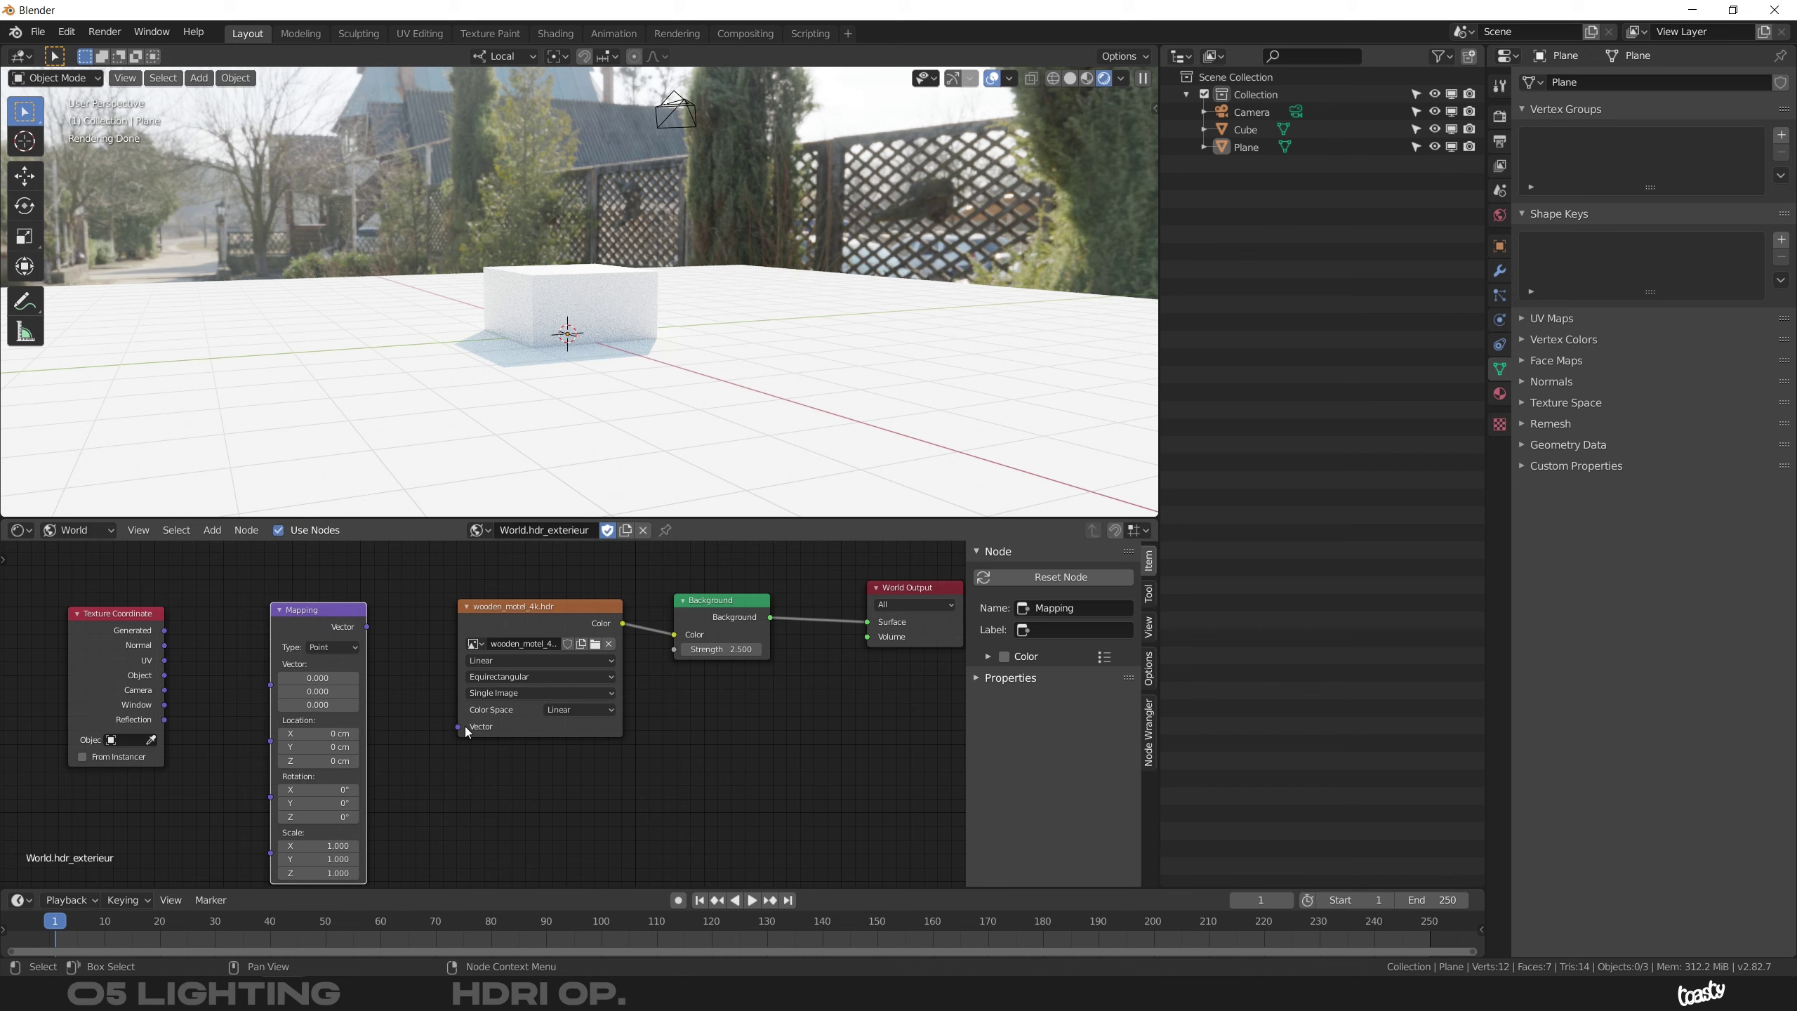
left_click_drag(327, 617, 327, 611)
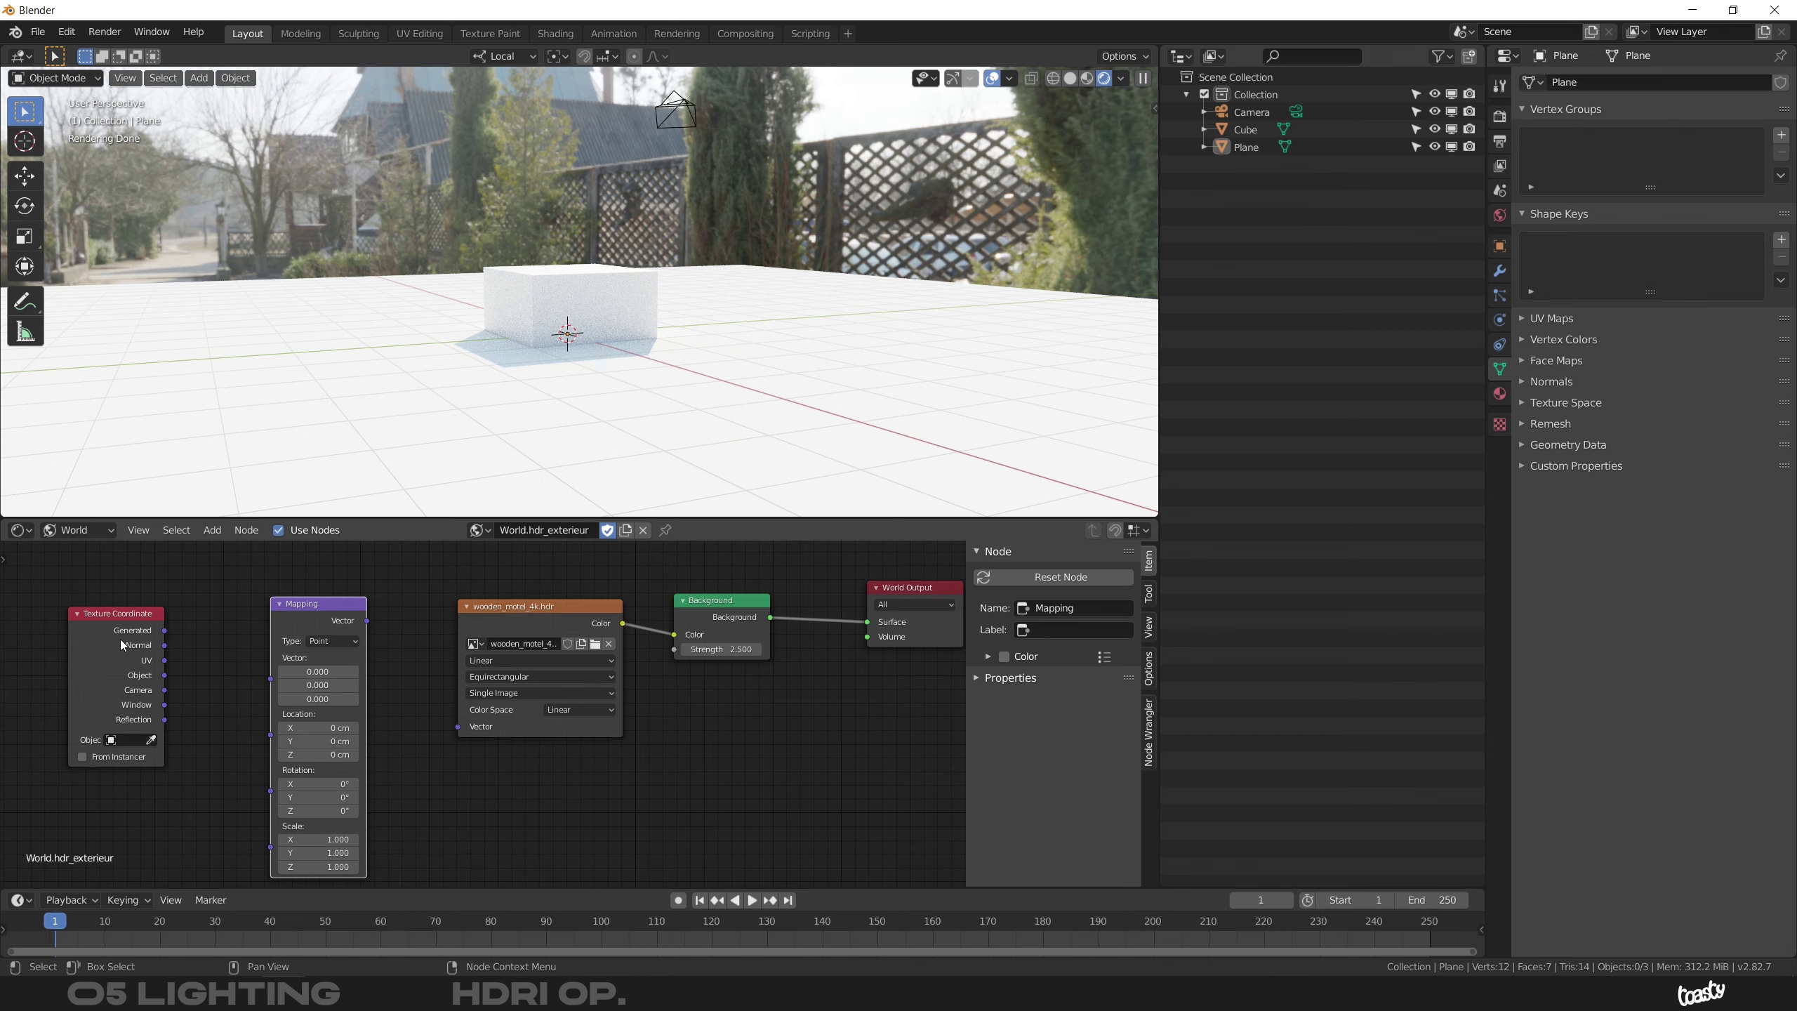
left_click_drag(121, 644, 122, 638)
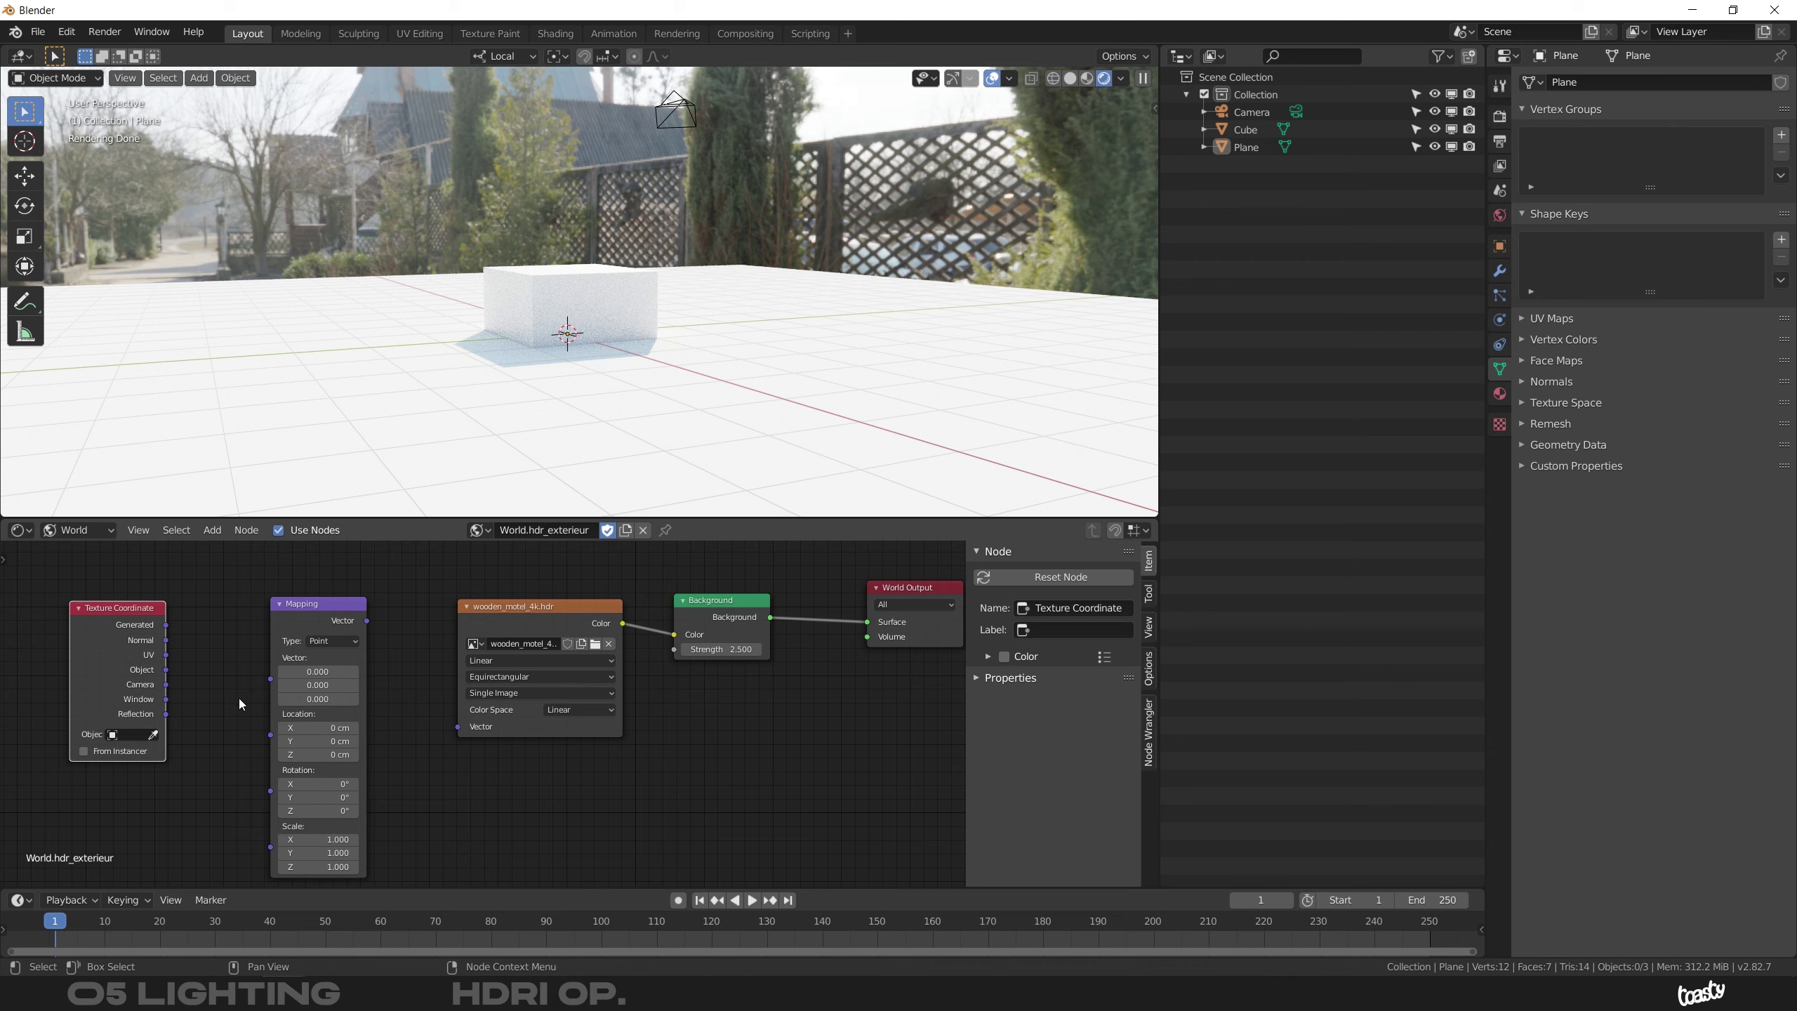
Link the Texture Coordinate's Generated output to the Mapping node's Vector input, and the Mapping output to the environment texture's Vector input
left_click_drag(167, 626, 263, 682)
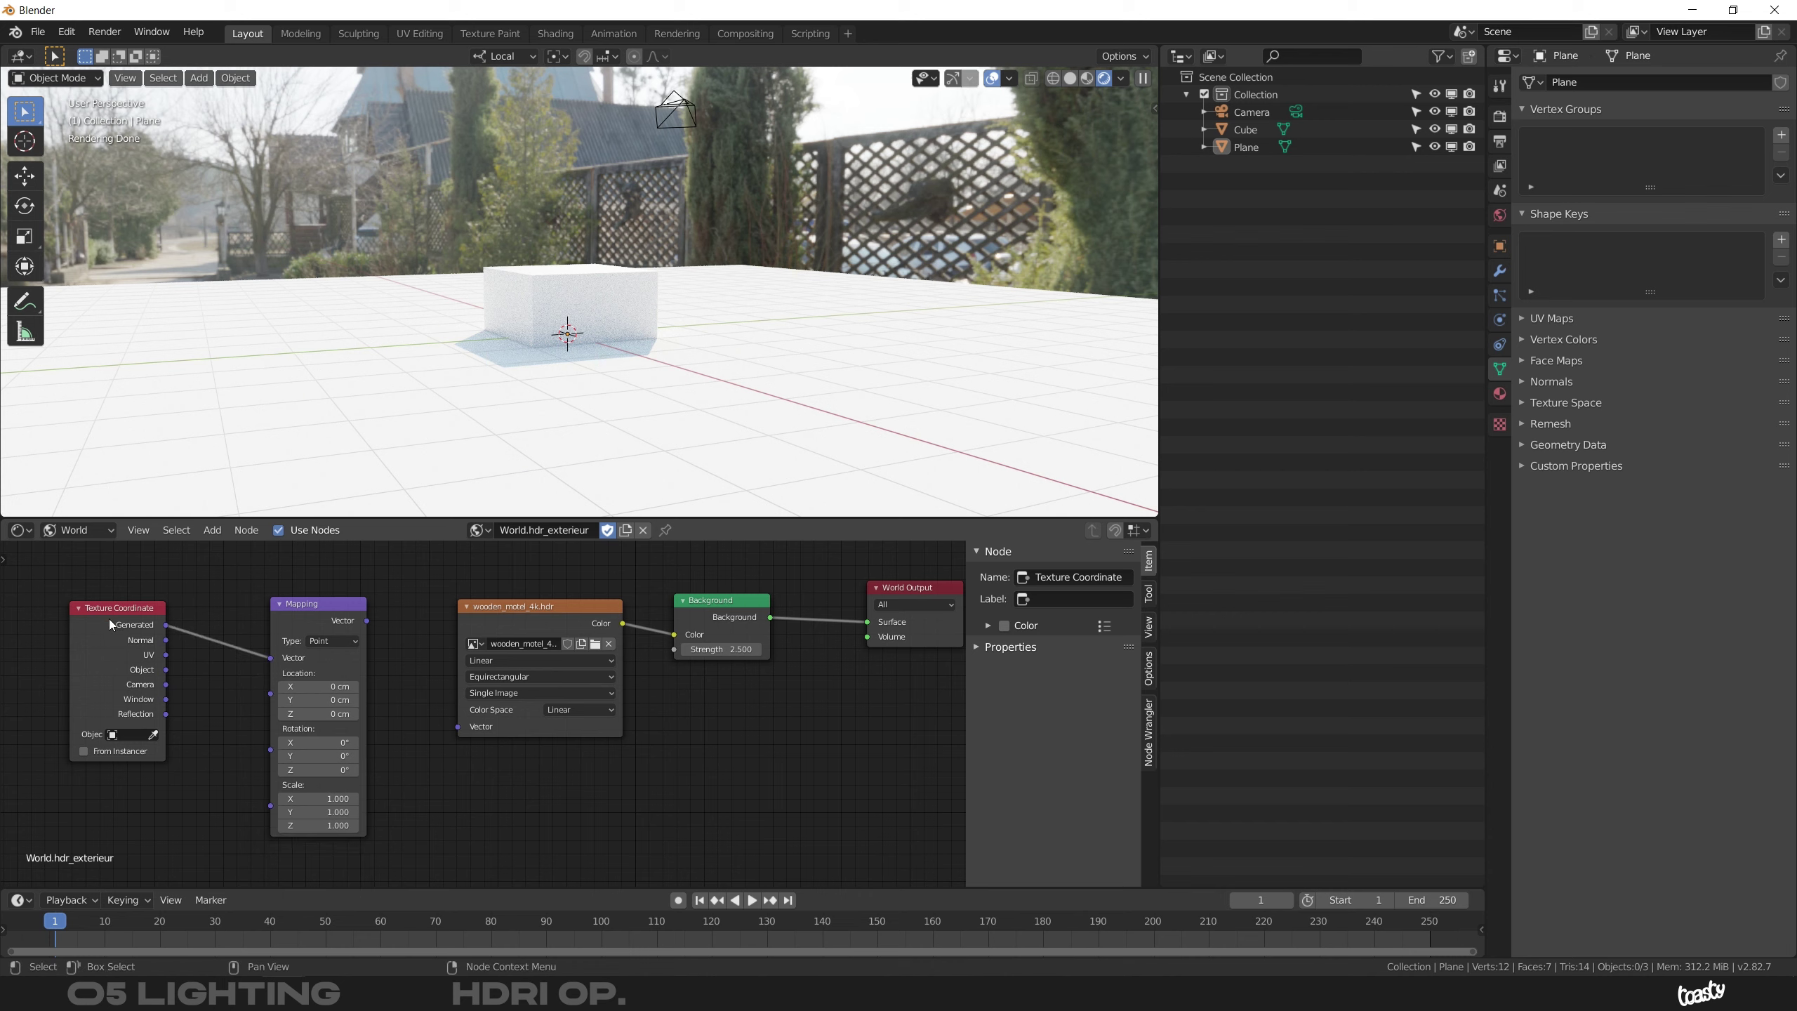
mouse_move(321, 617)
left_mouse_down()
mouse_move(337, 618)
mouse_move(308, 613)
left_mouse_up()
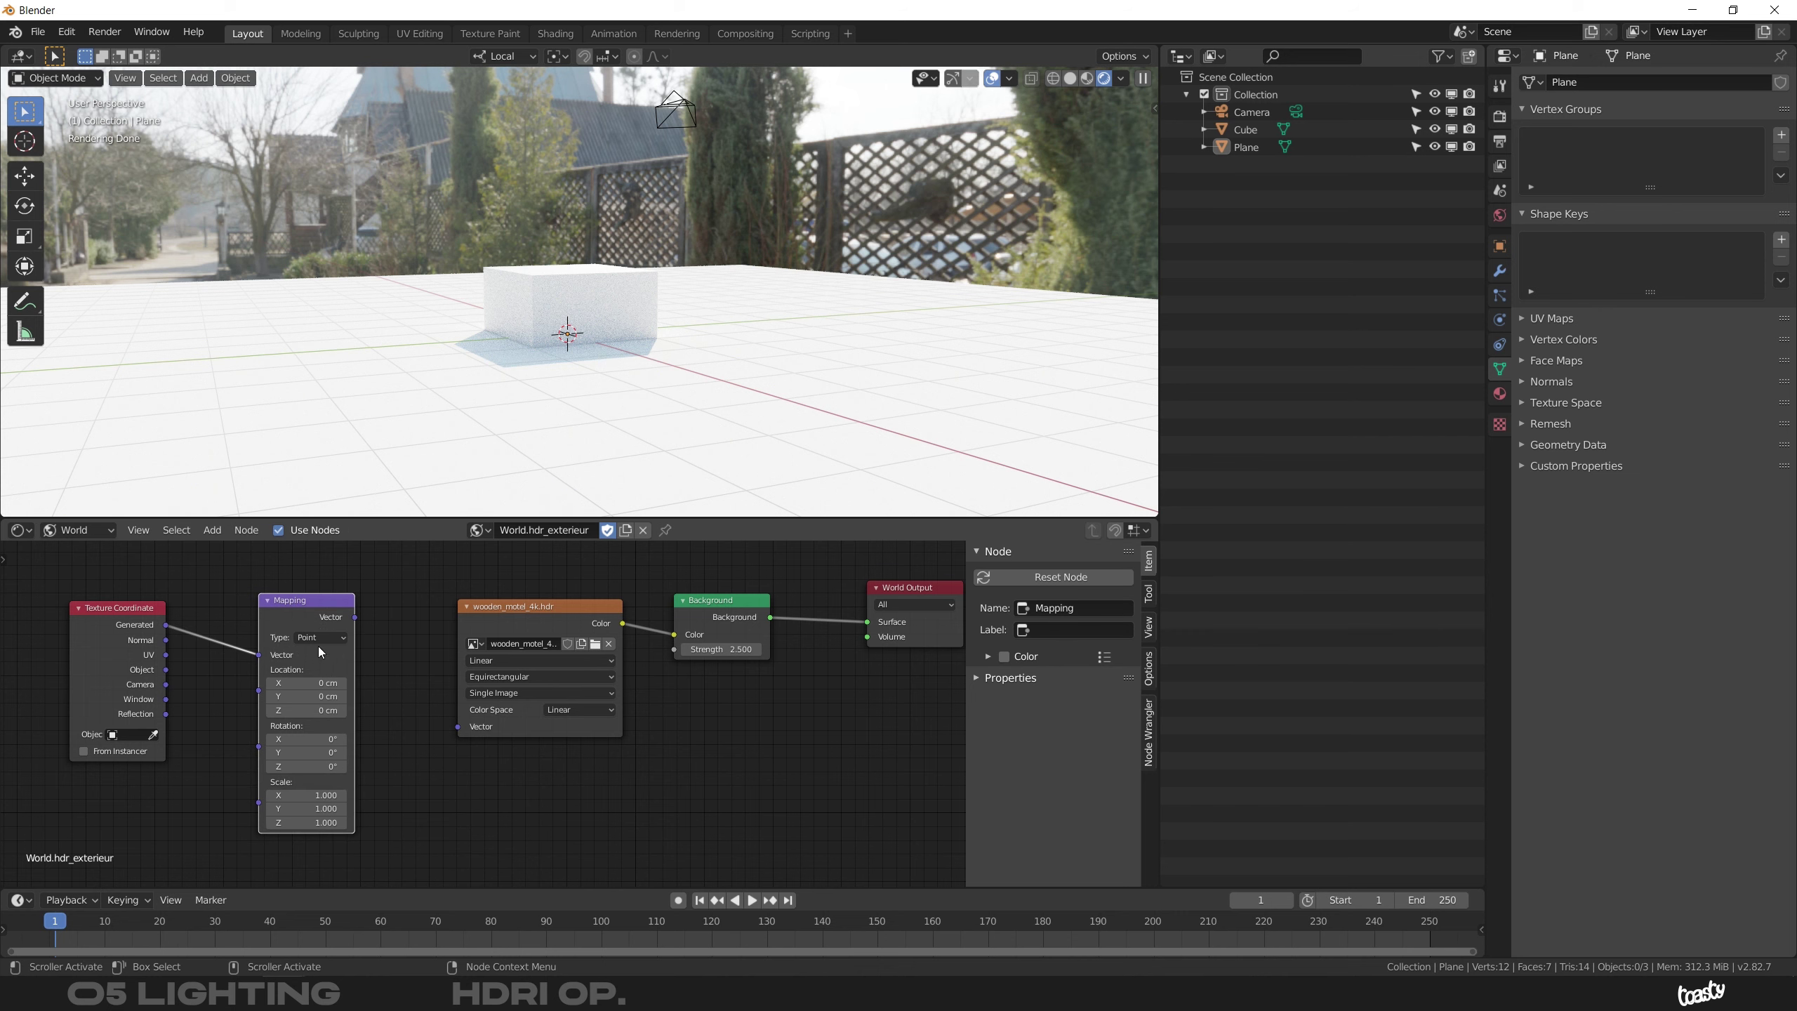
left_click_drag(356, 618, 320, 617)
left_click_drag(430, 707, 461, 734)
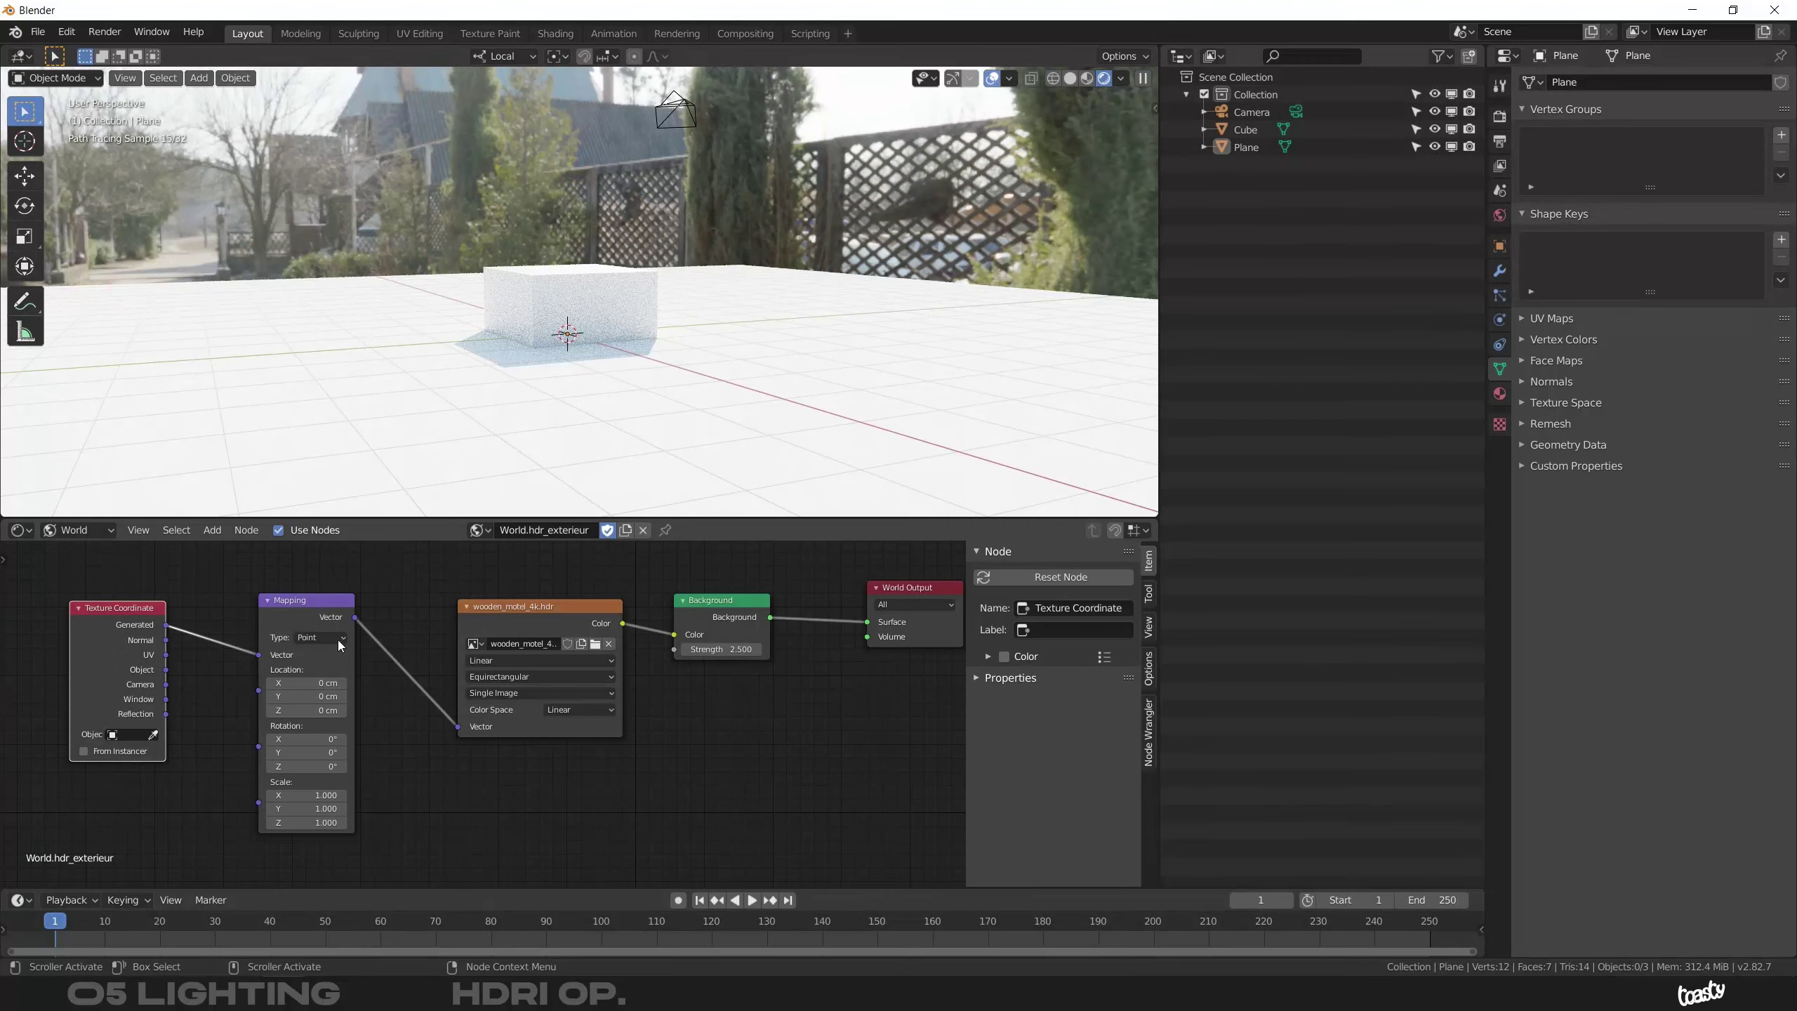
Rotate the HDRI by setting the Mapping node's Z rotation to 71.4°
left_click_drag(309, 600, 304, 604)
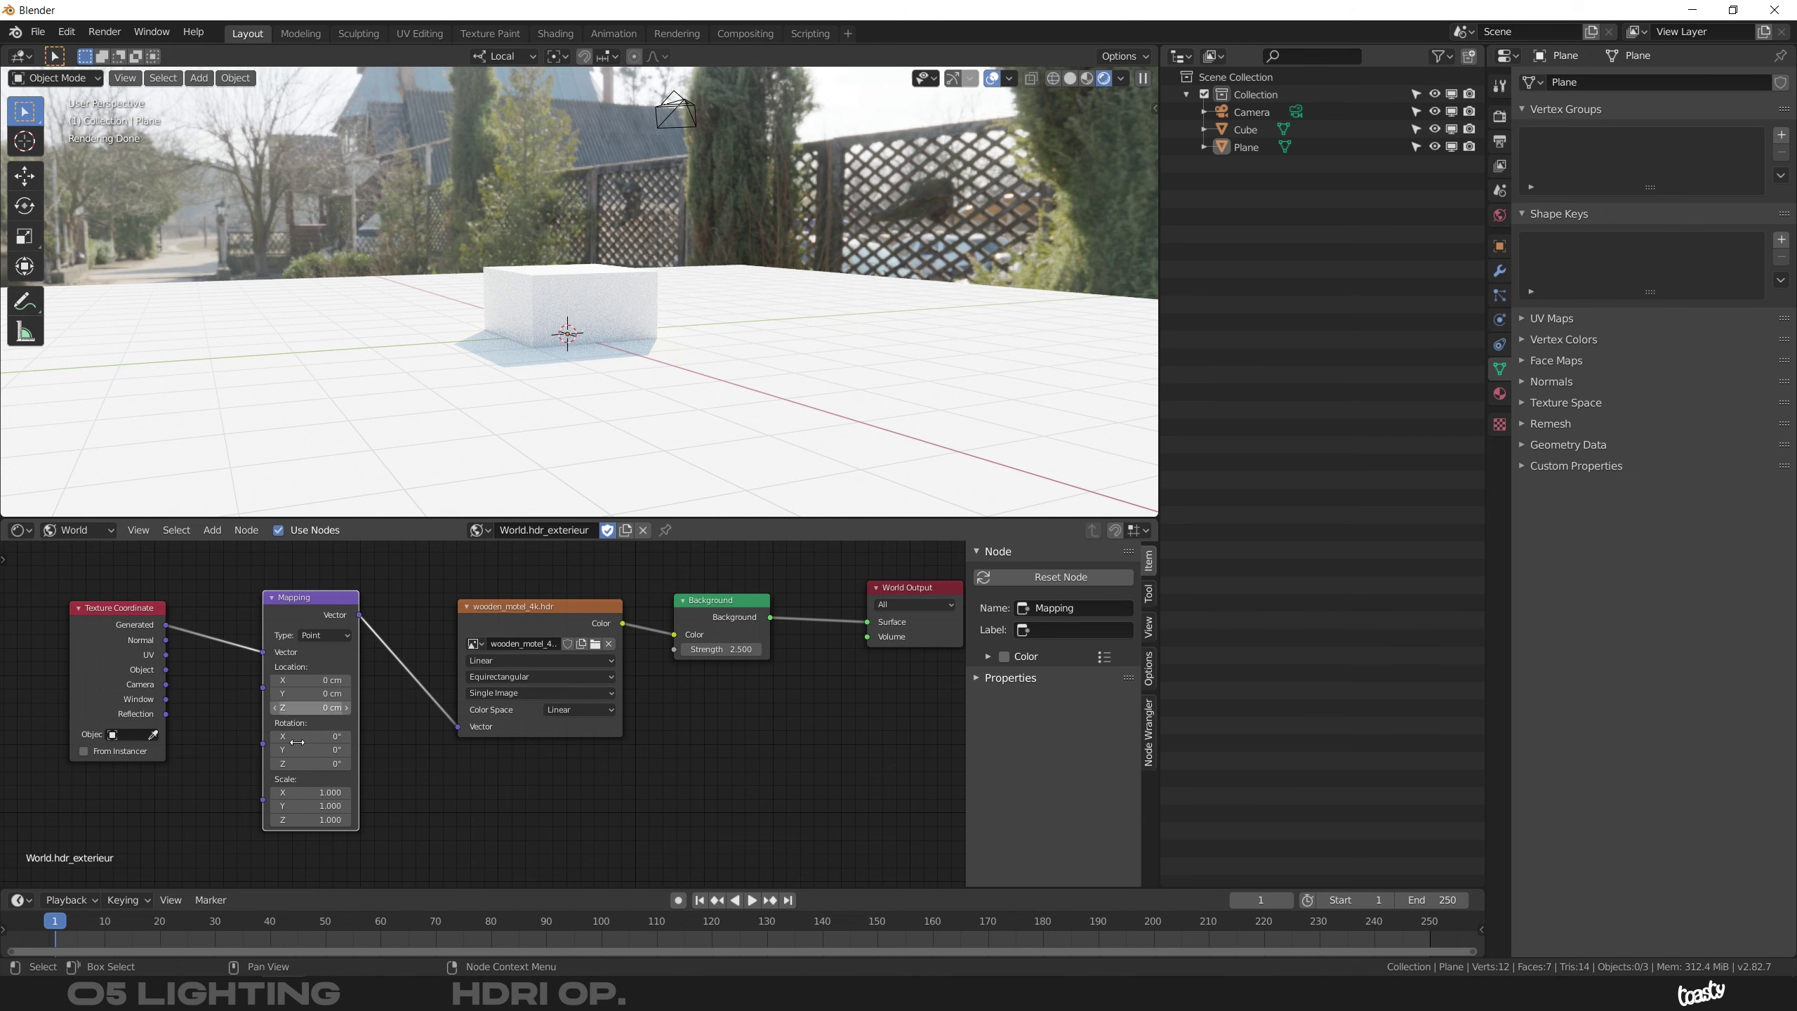
left_click_drag(313, 600, 313, 601)
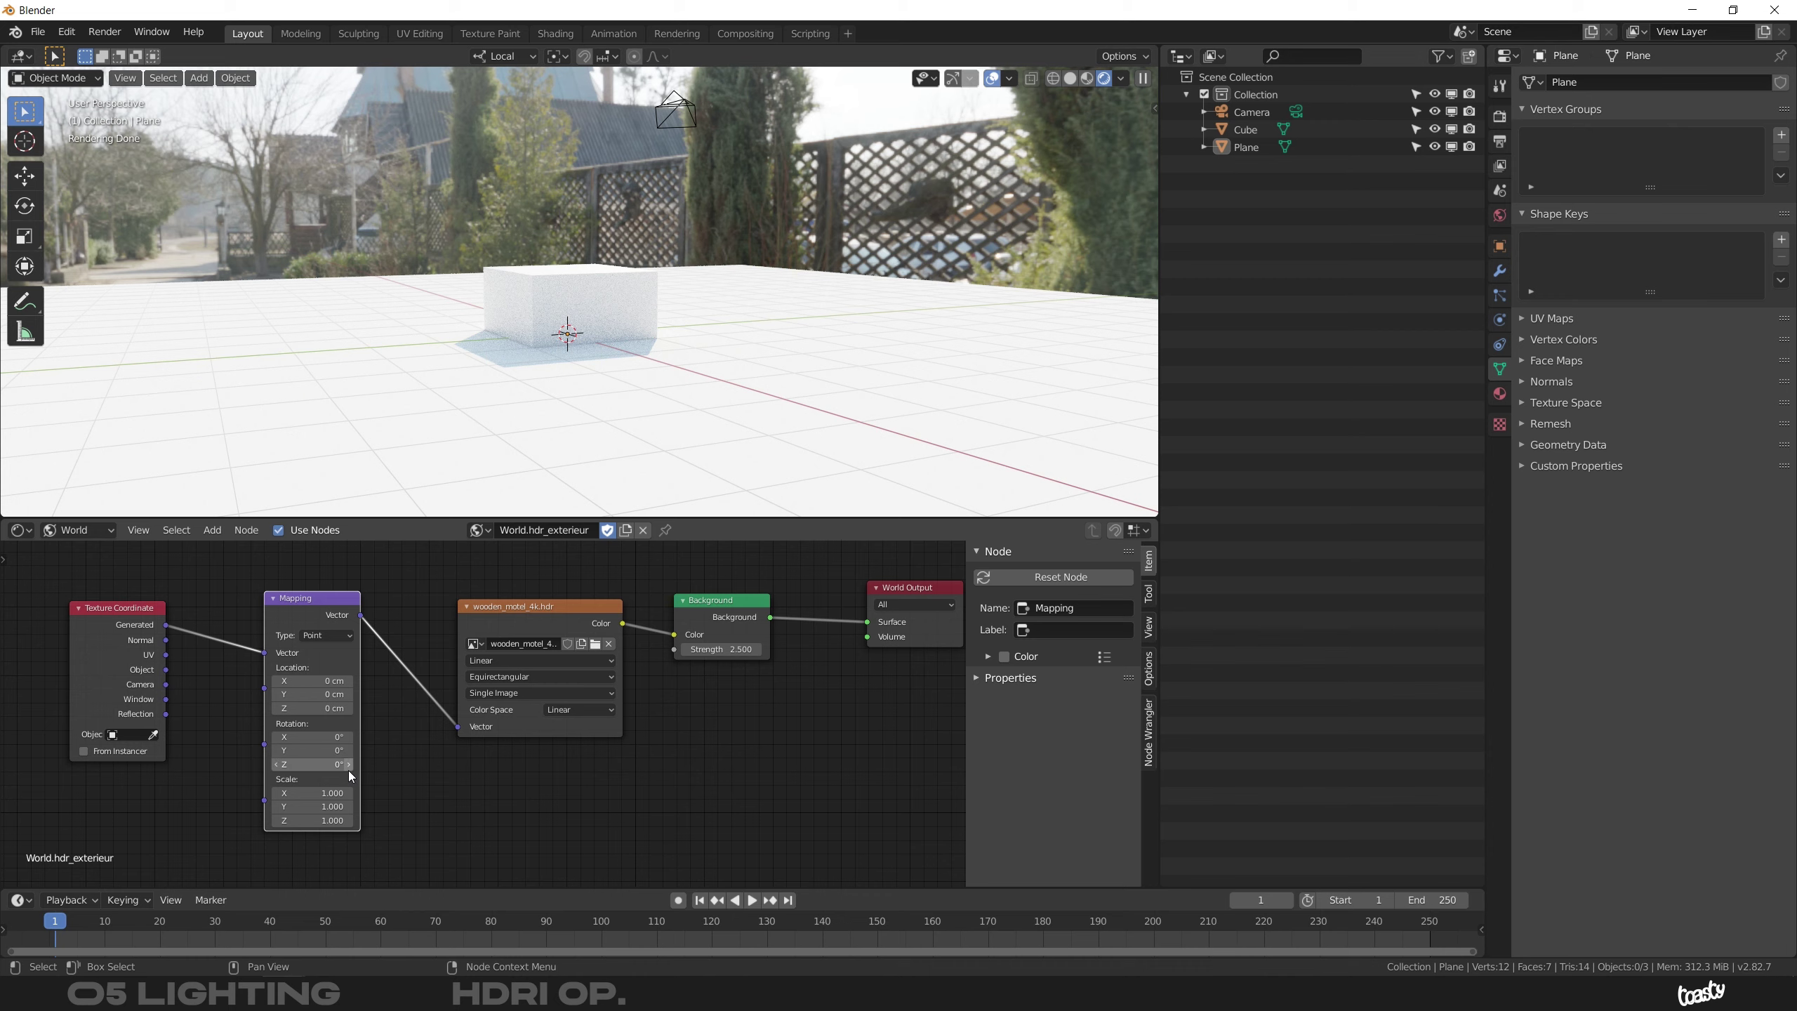
left_click_drag(304, 764, 311, 763)
left_click_drag(358, 761, 418, 769)
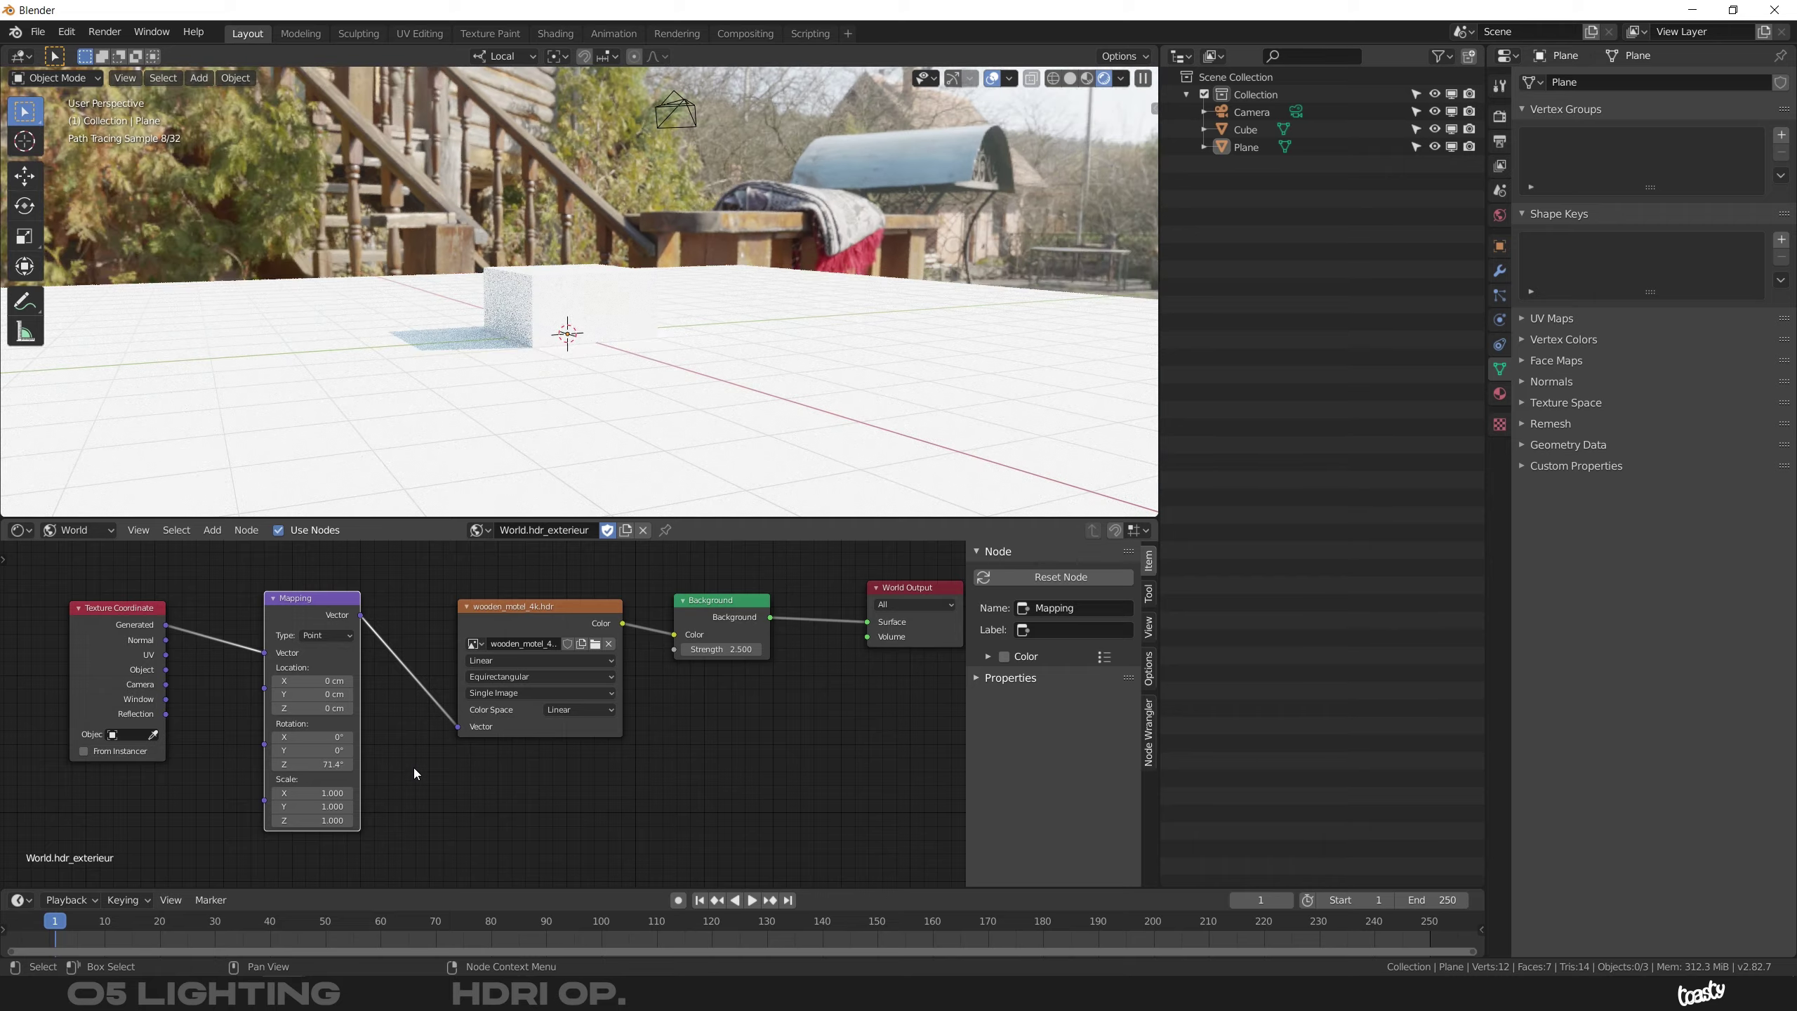
Adjust the Mapping node's Z rotation to 58.7° to turn the HDRI and the cube's shadow
middle_click_drag(536, 319, 560, 350)
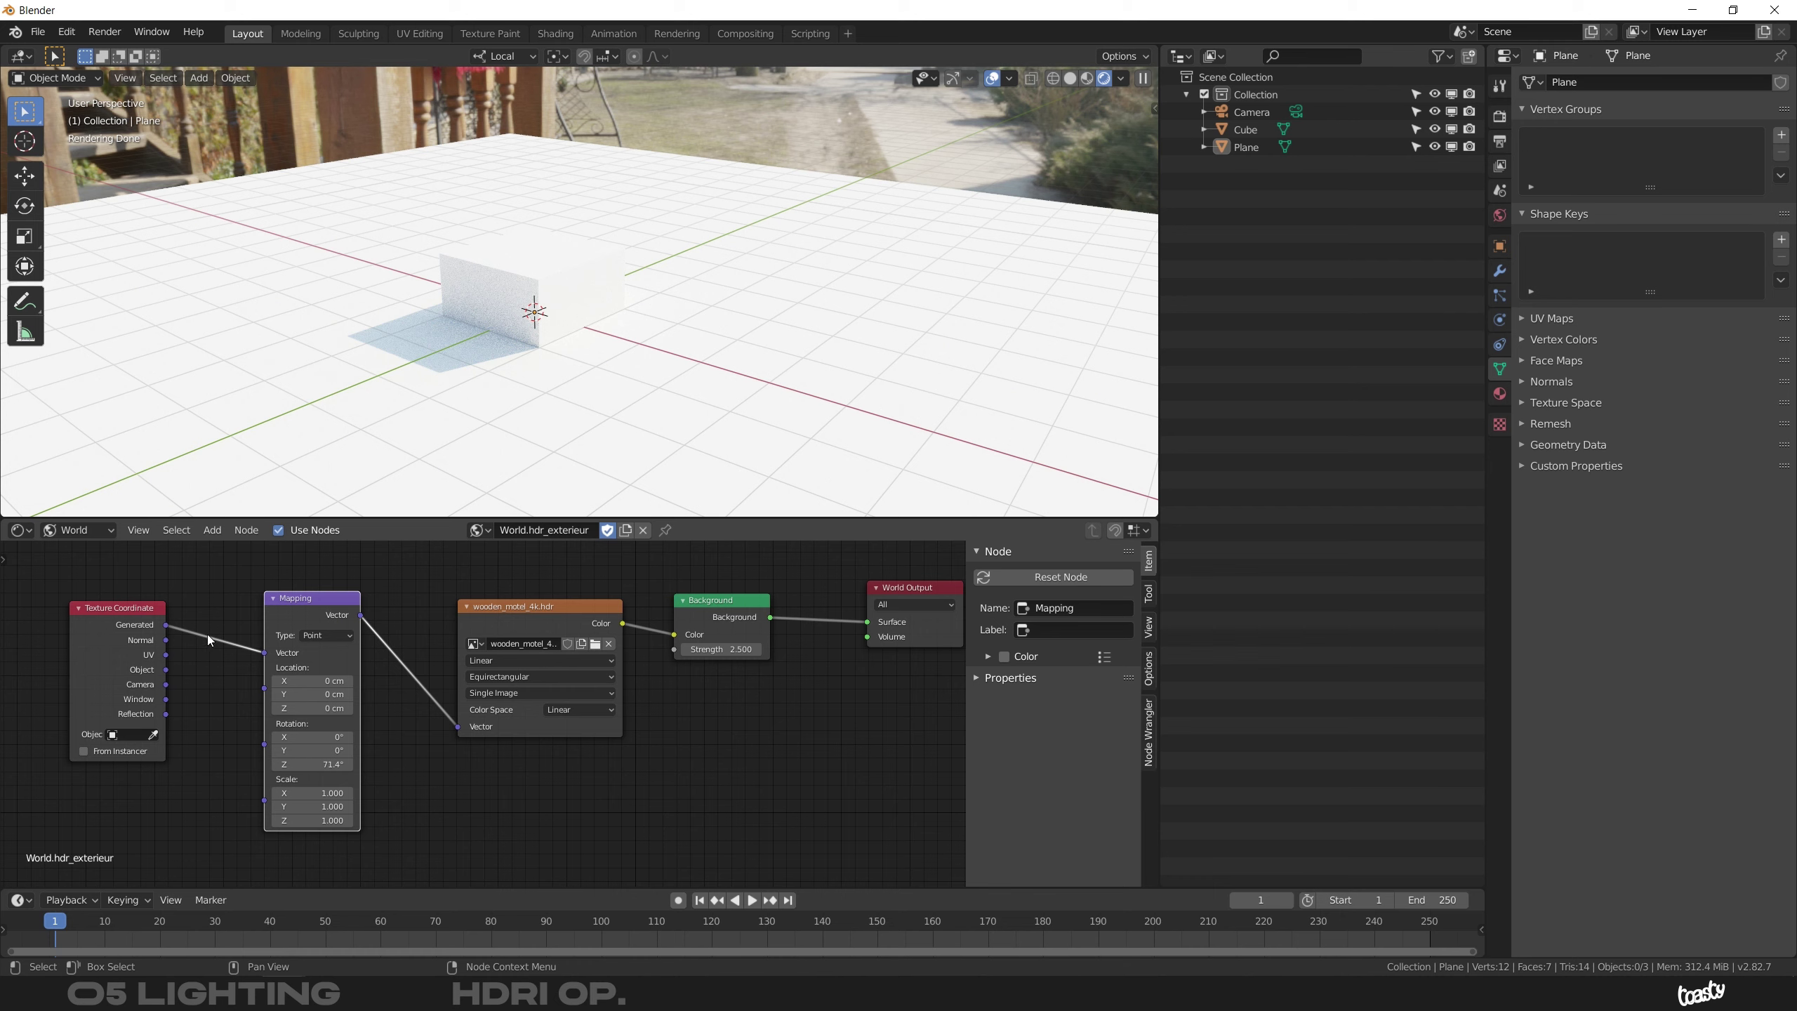
left_click_drag(149, 559, 931, 711)
left_click(896, 733)
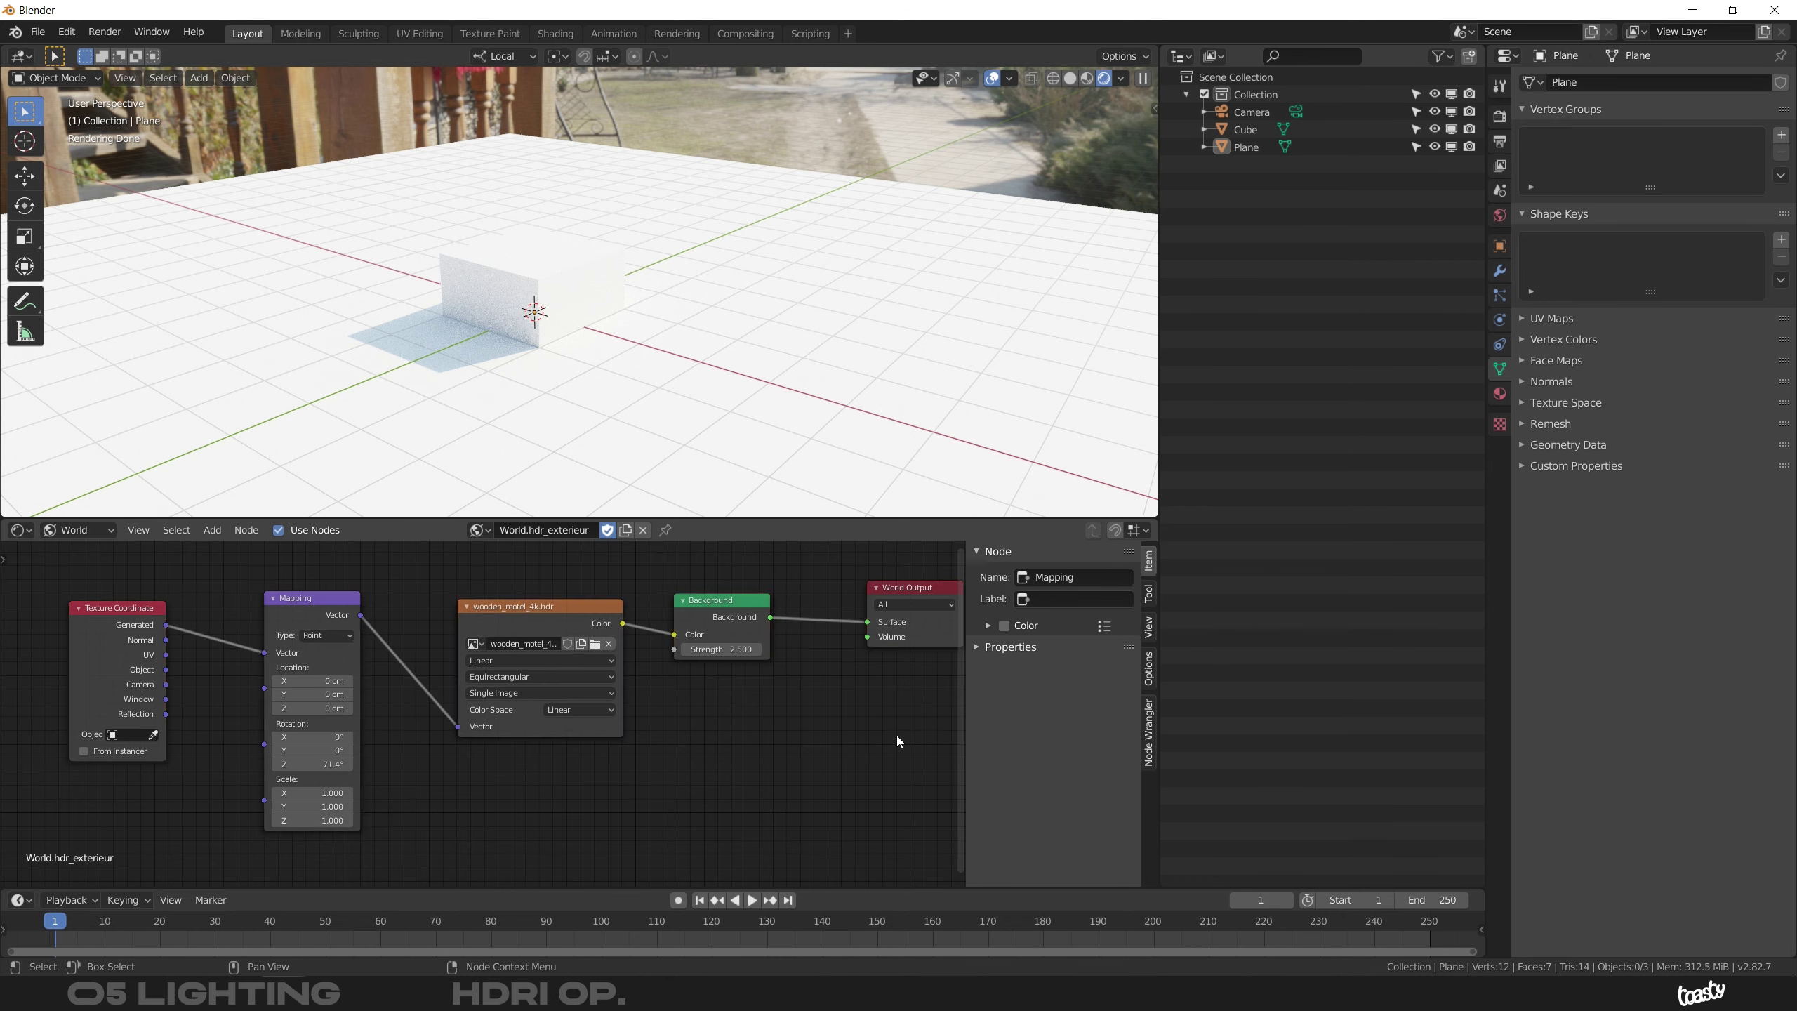
middle_click_drag(534, 357, 540, 340)
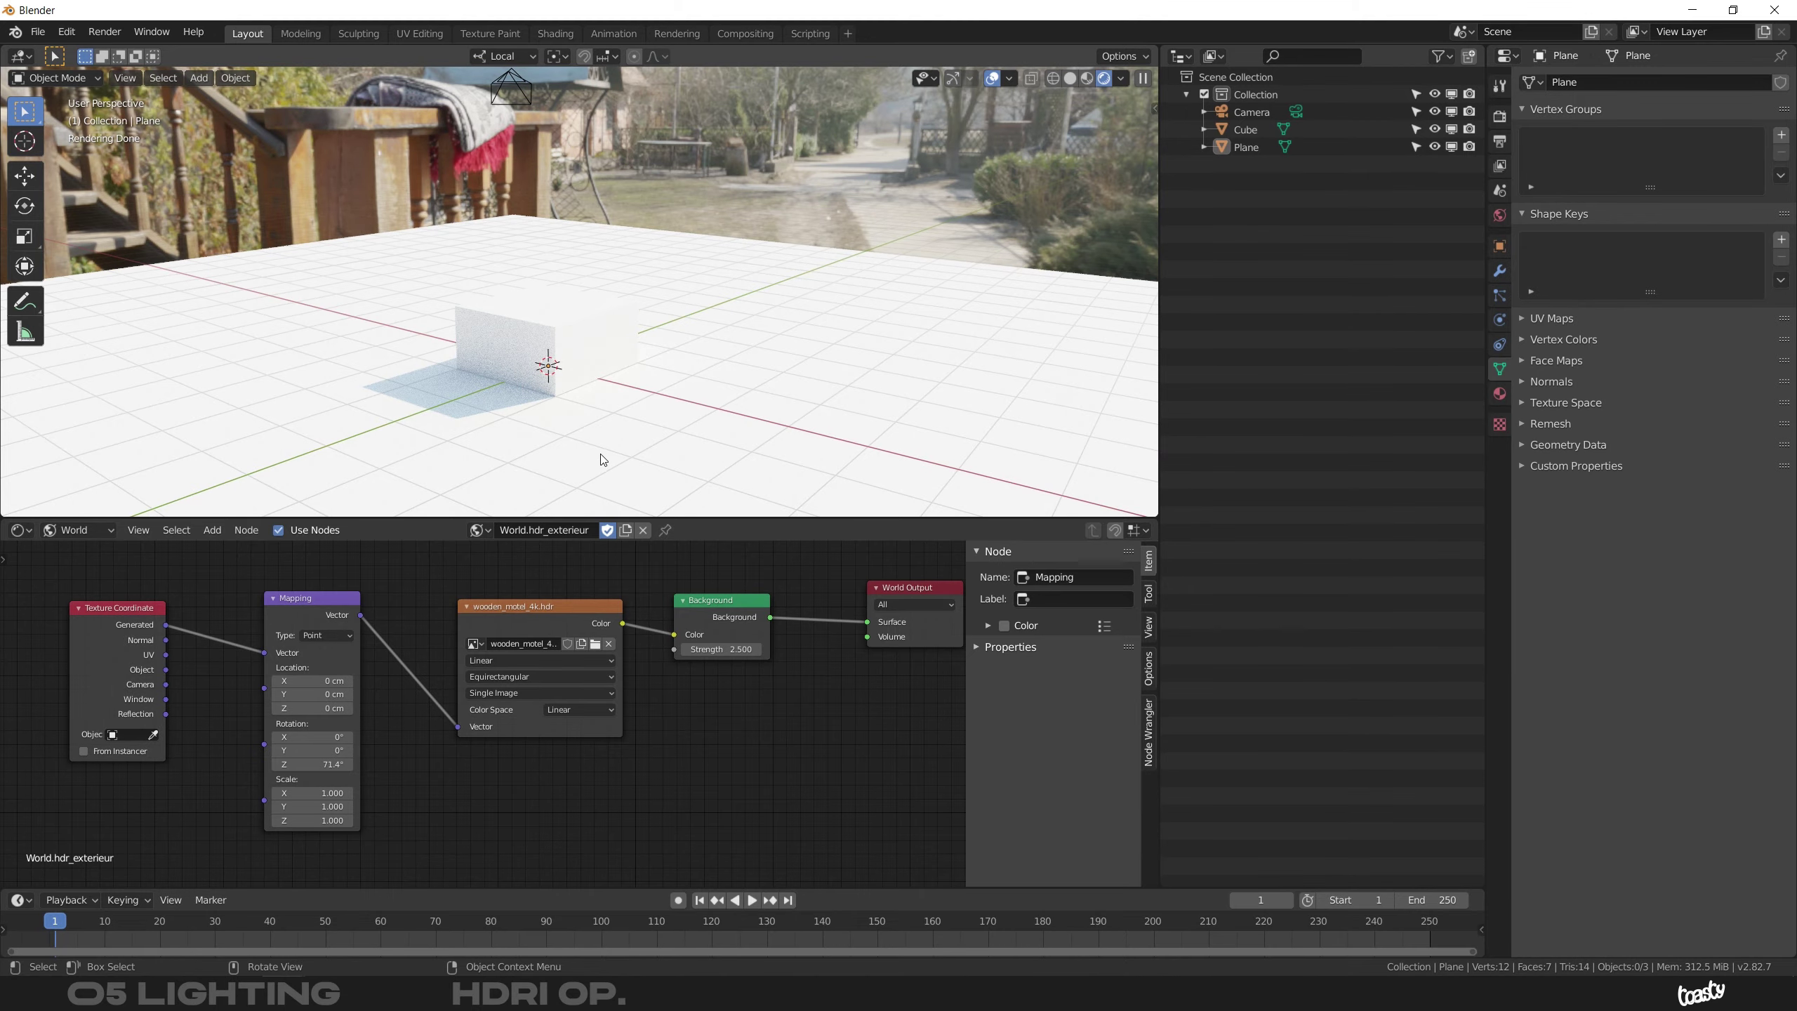
middle_click_drag(605, 452, 643, 453)
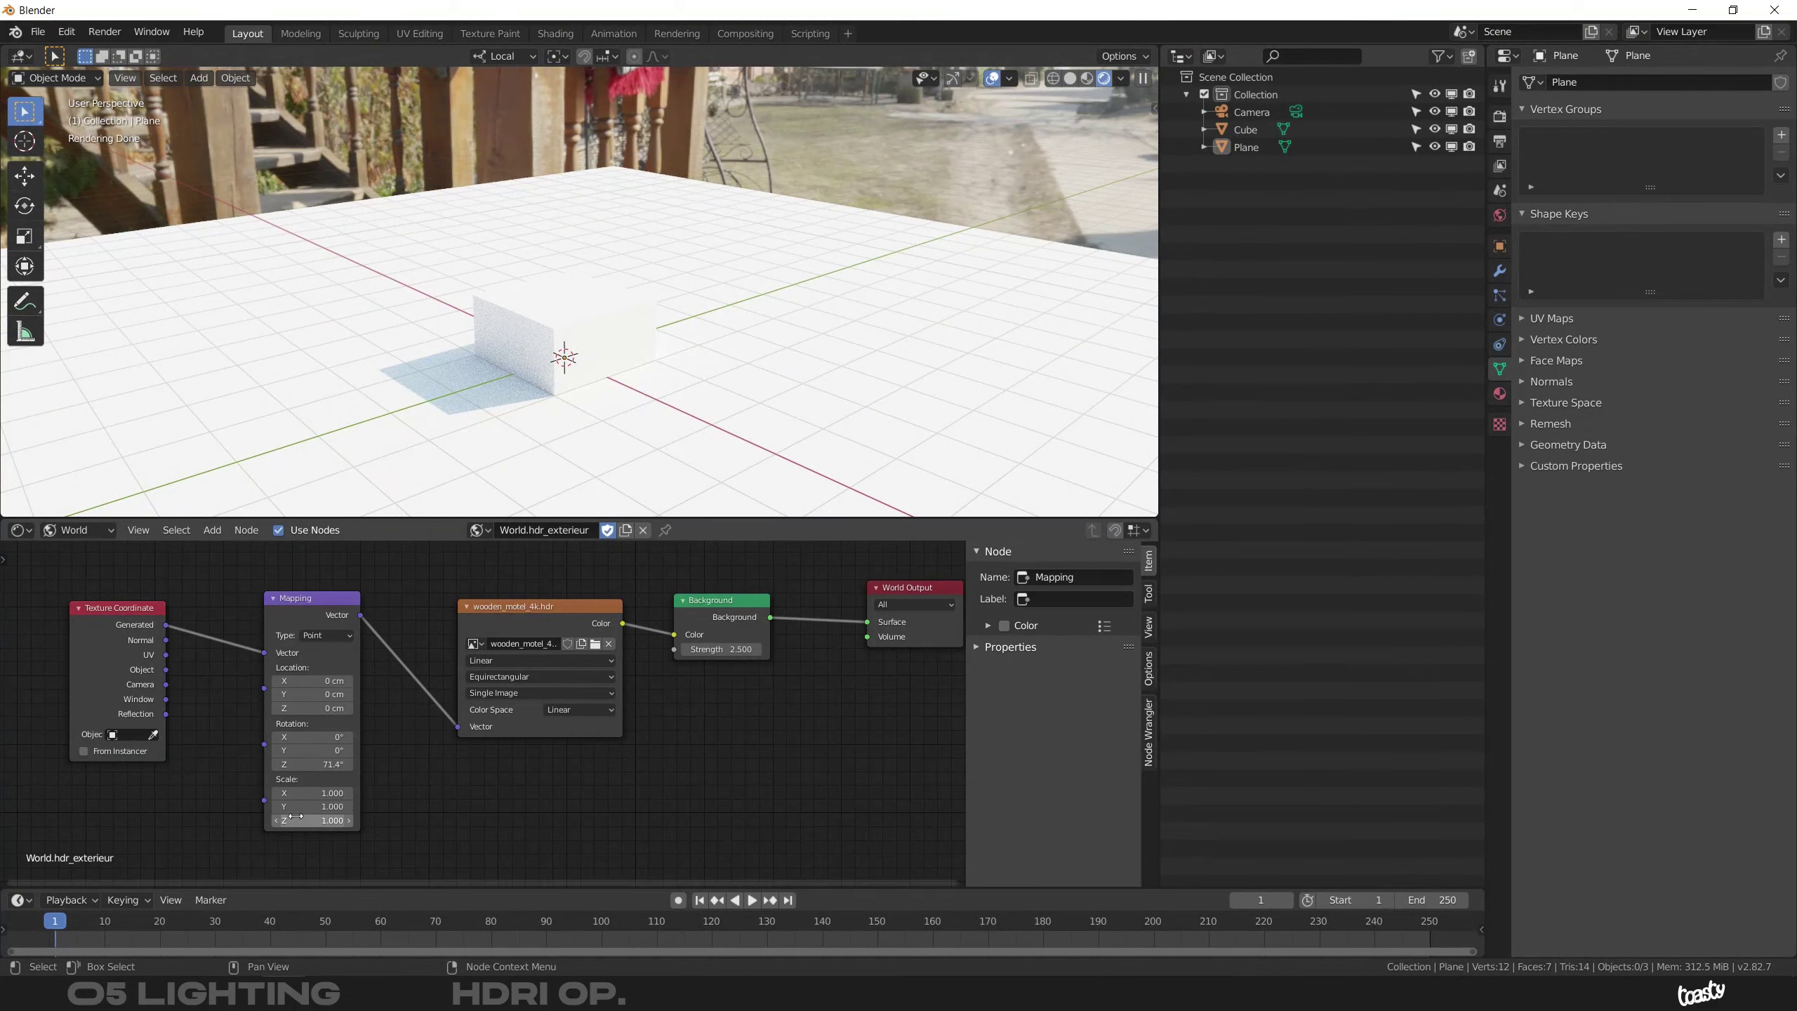
right_click(302, 763)
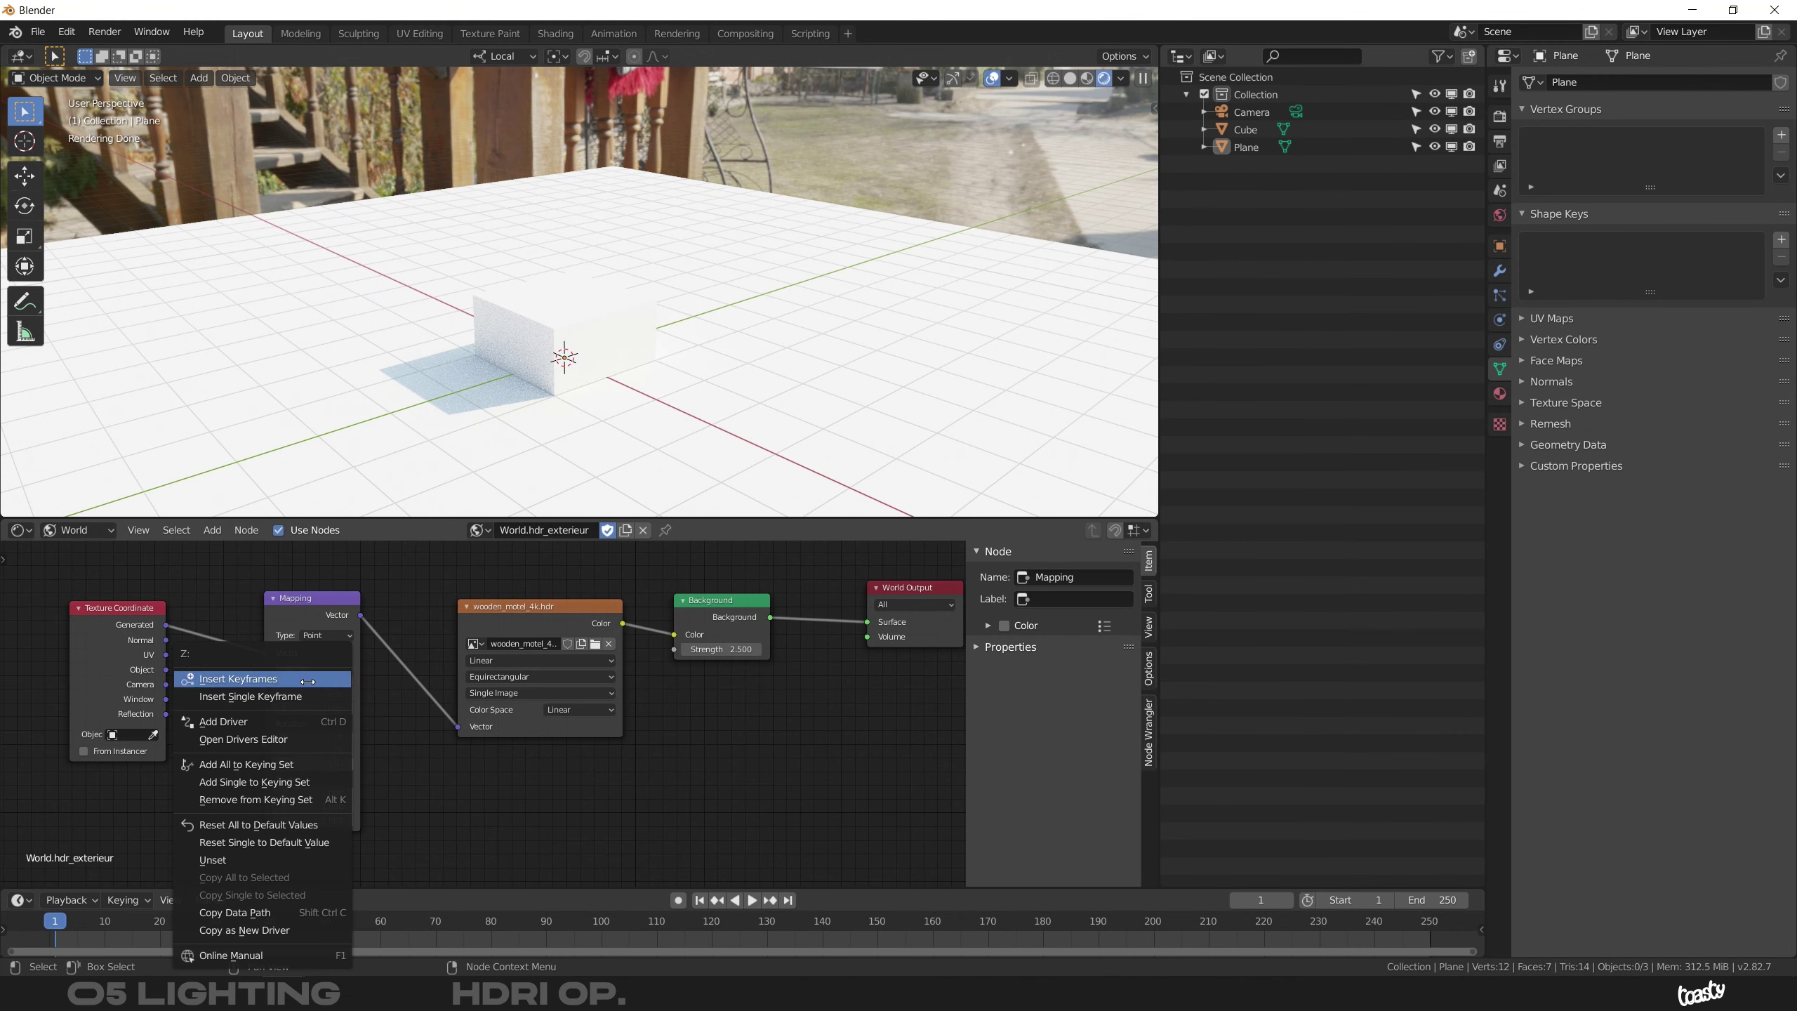
left_click_drag(318, 765, 249, 770)
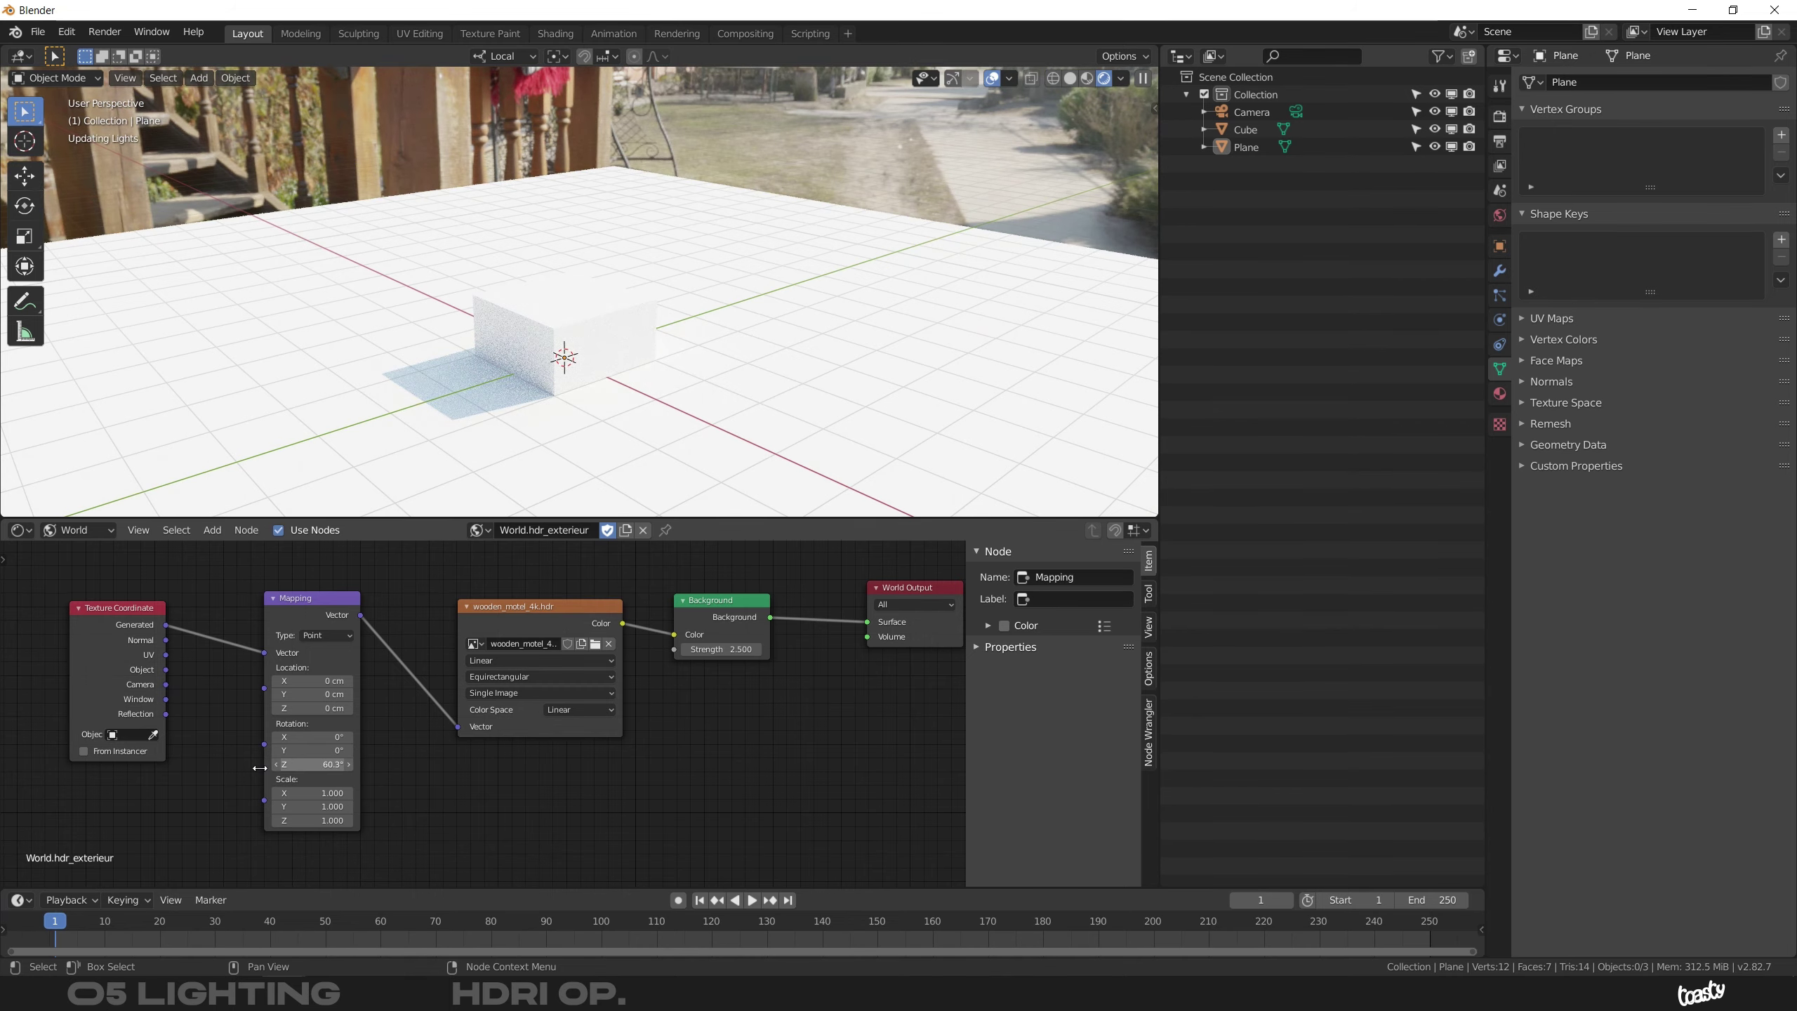
left_click_drag(323, 603, 324, 611)
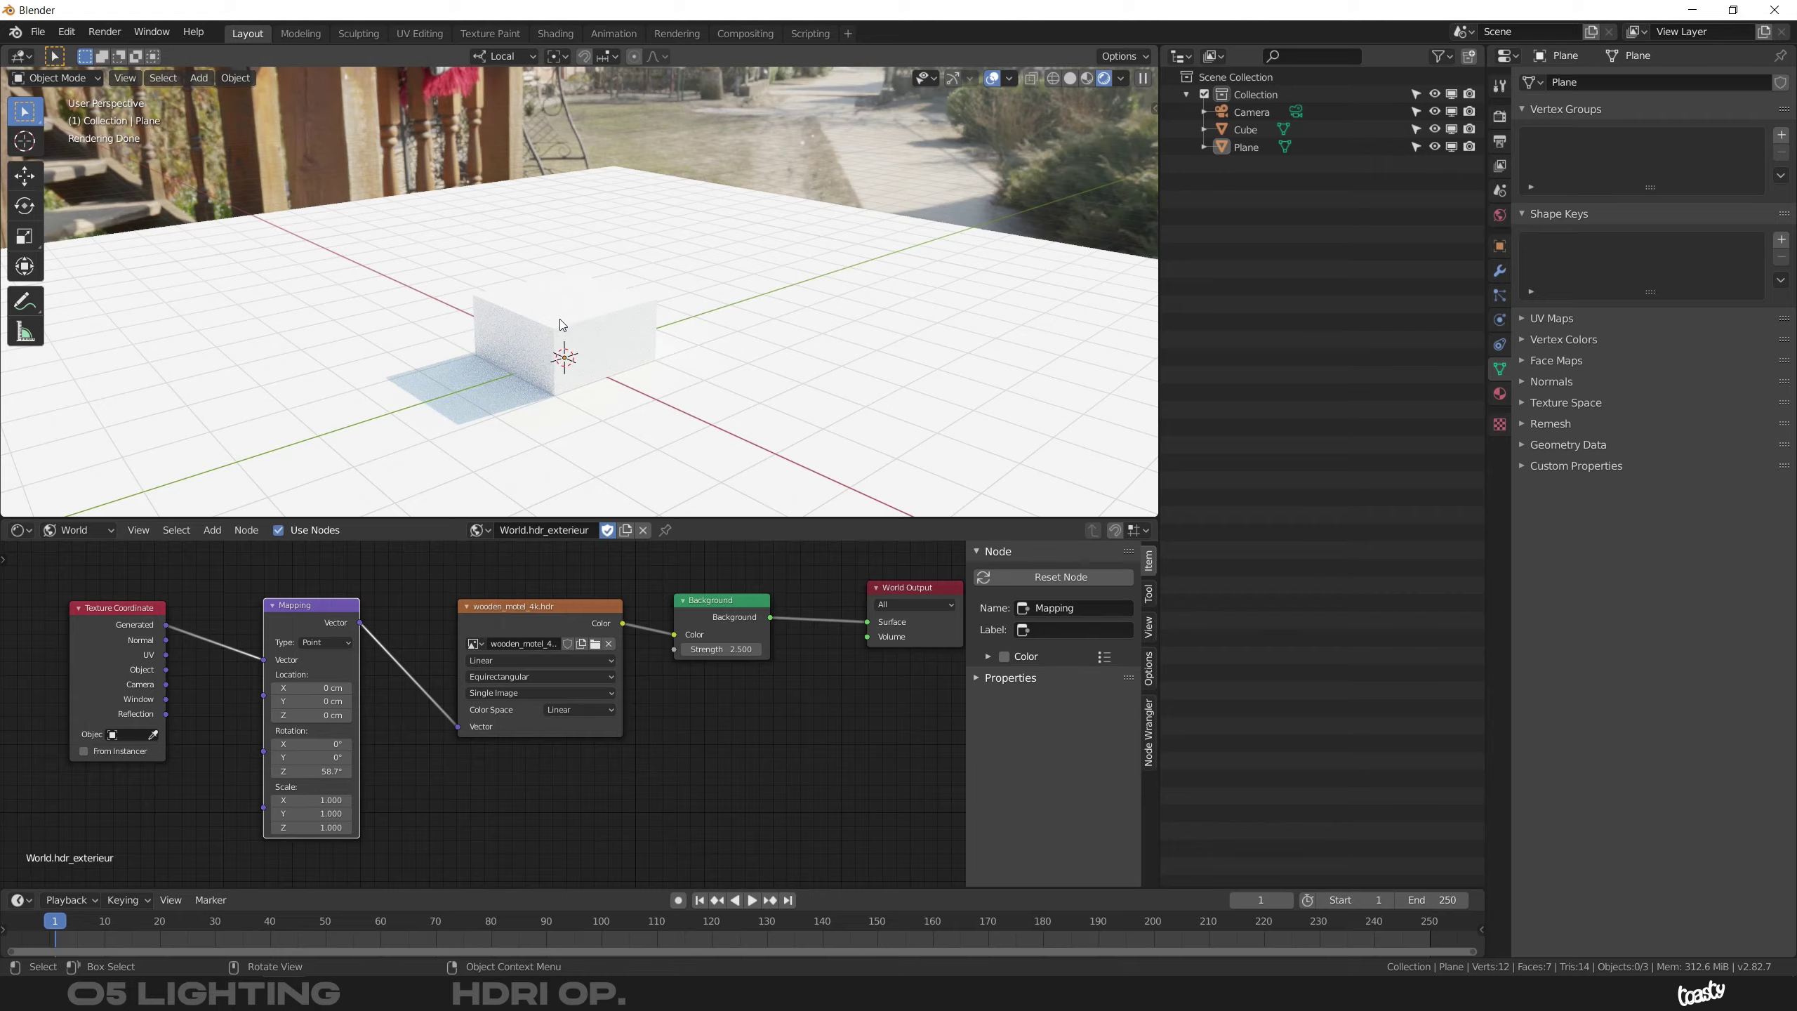
middle_click_drag(595, 345, 733, 401)
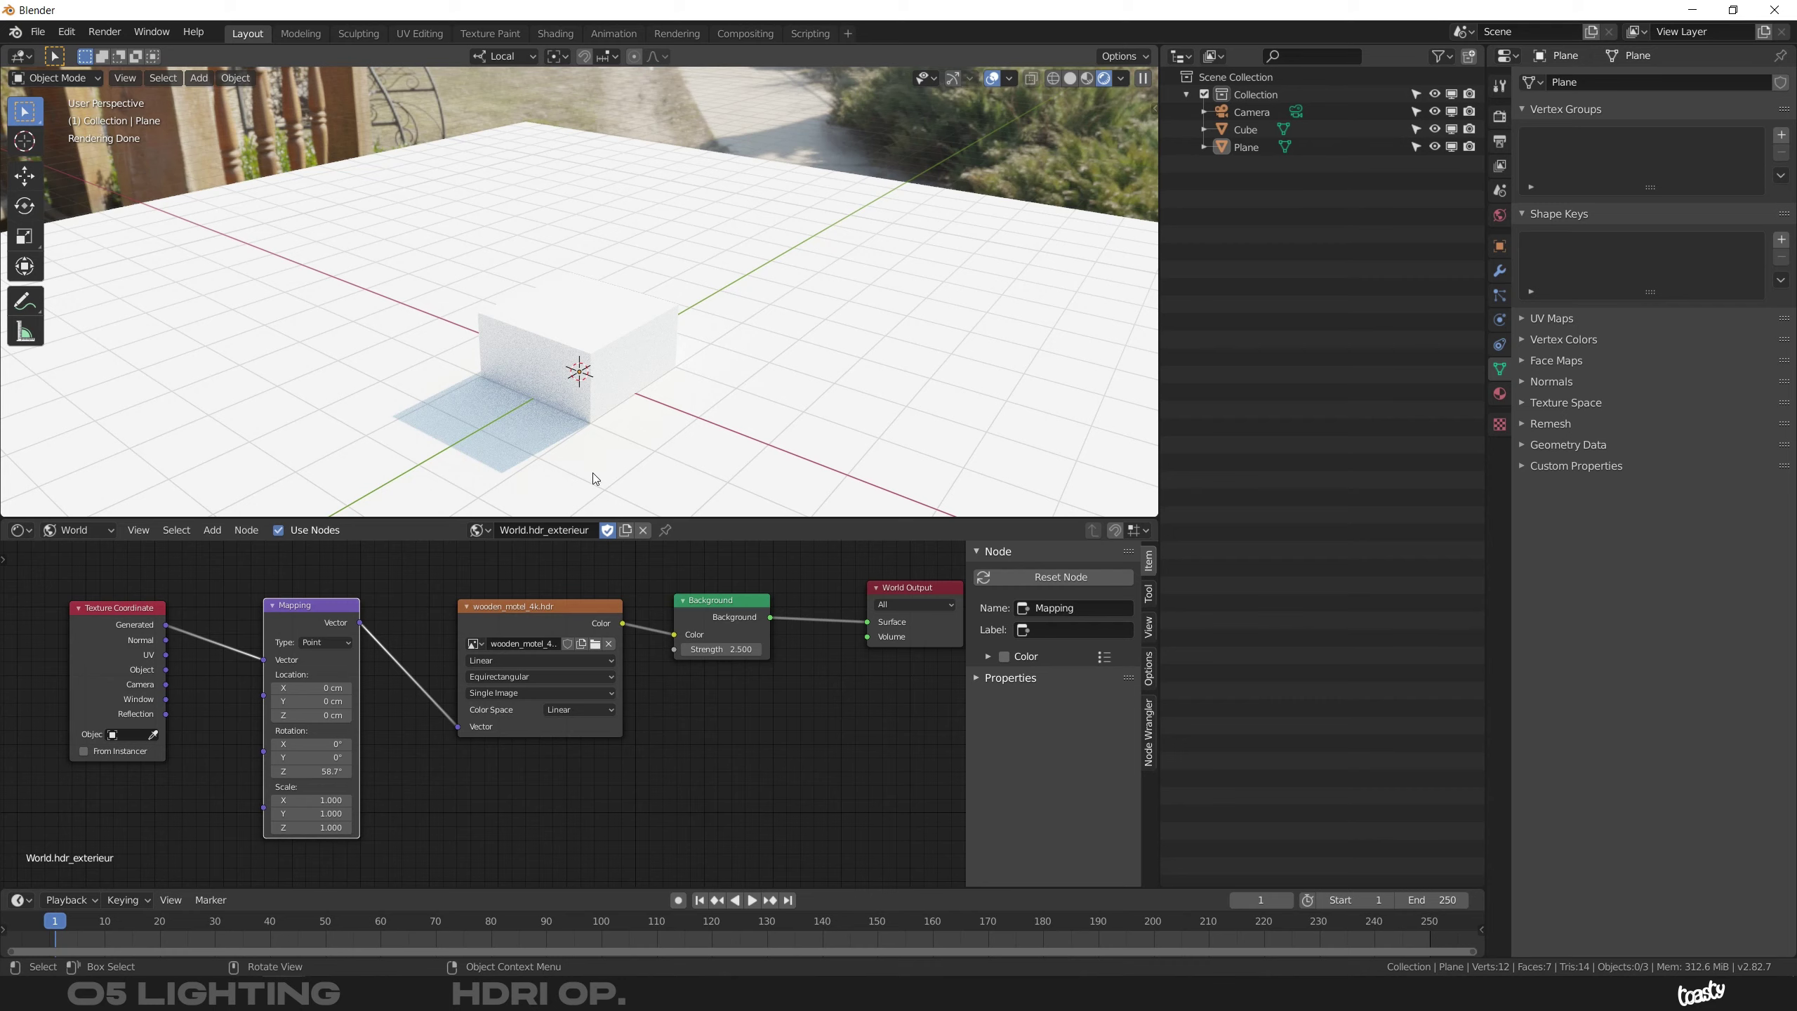
scroll(735, 672, "down", 1)
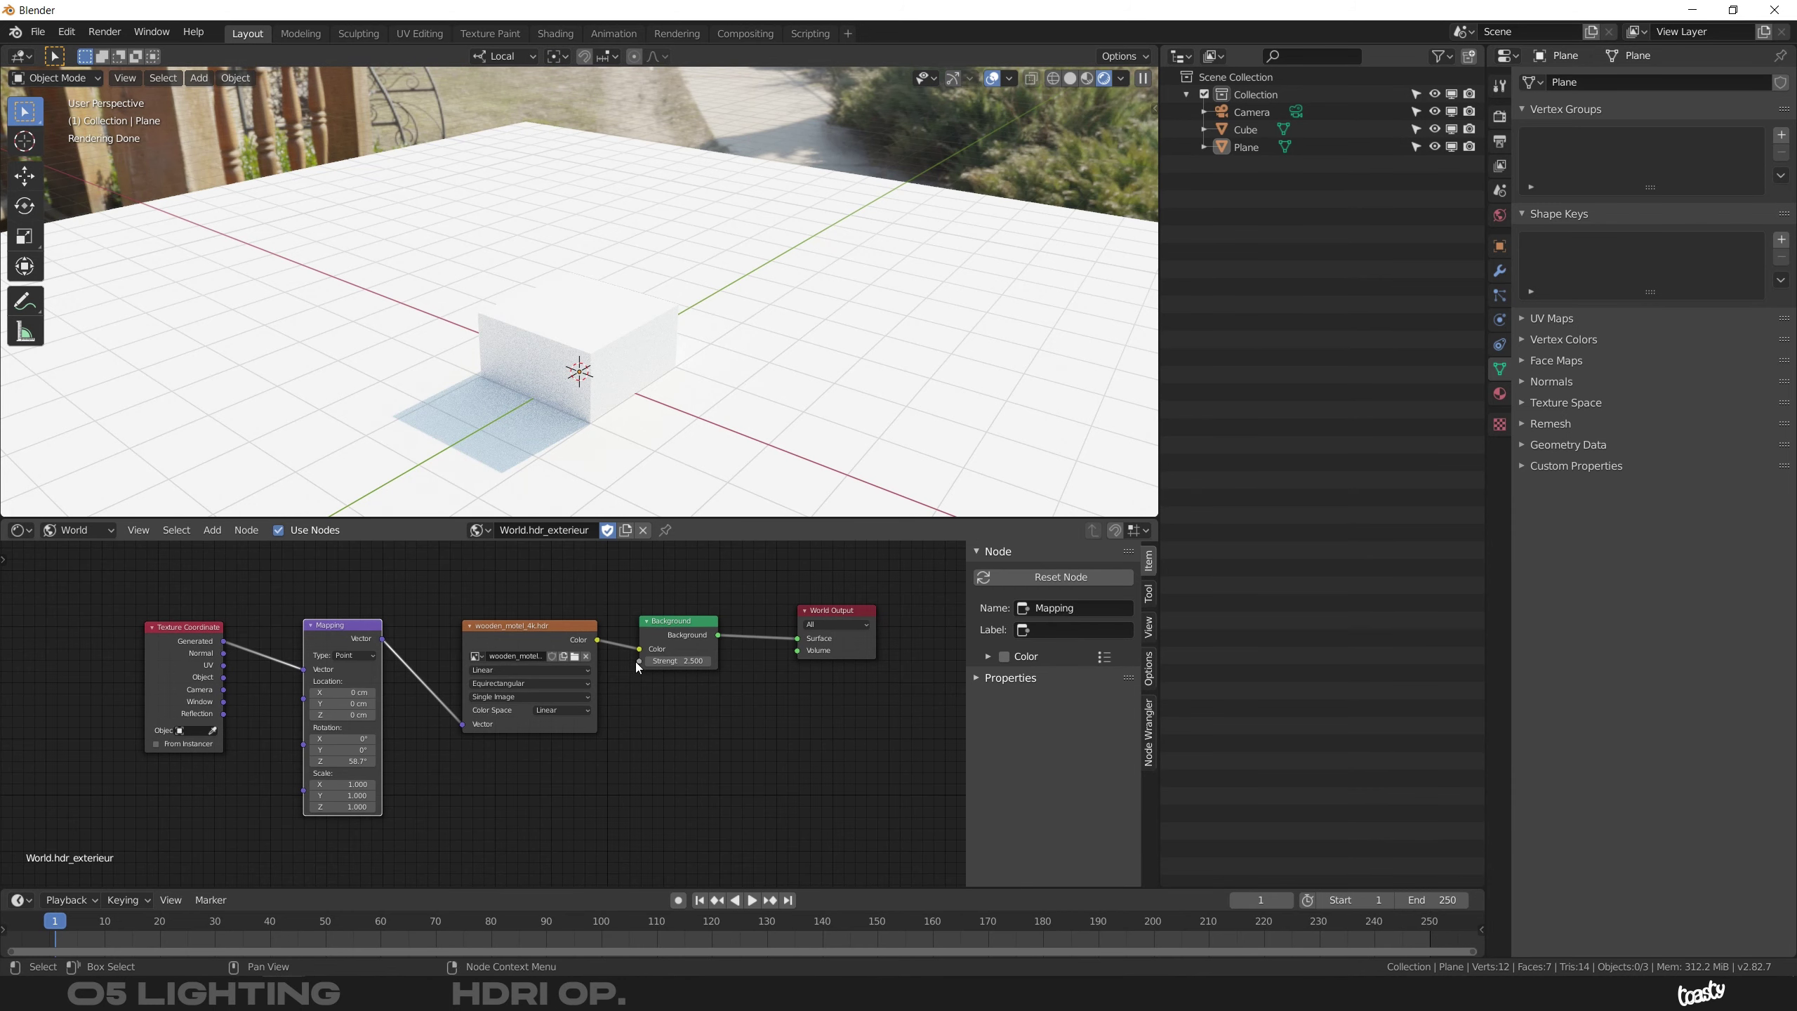
left_click_drag(125, 556, 118, 794)
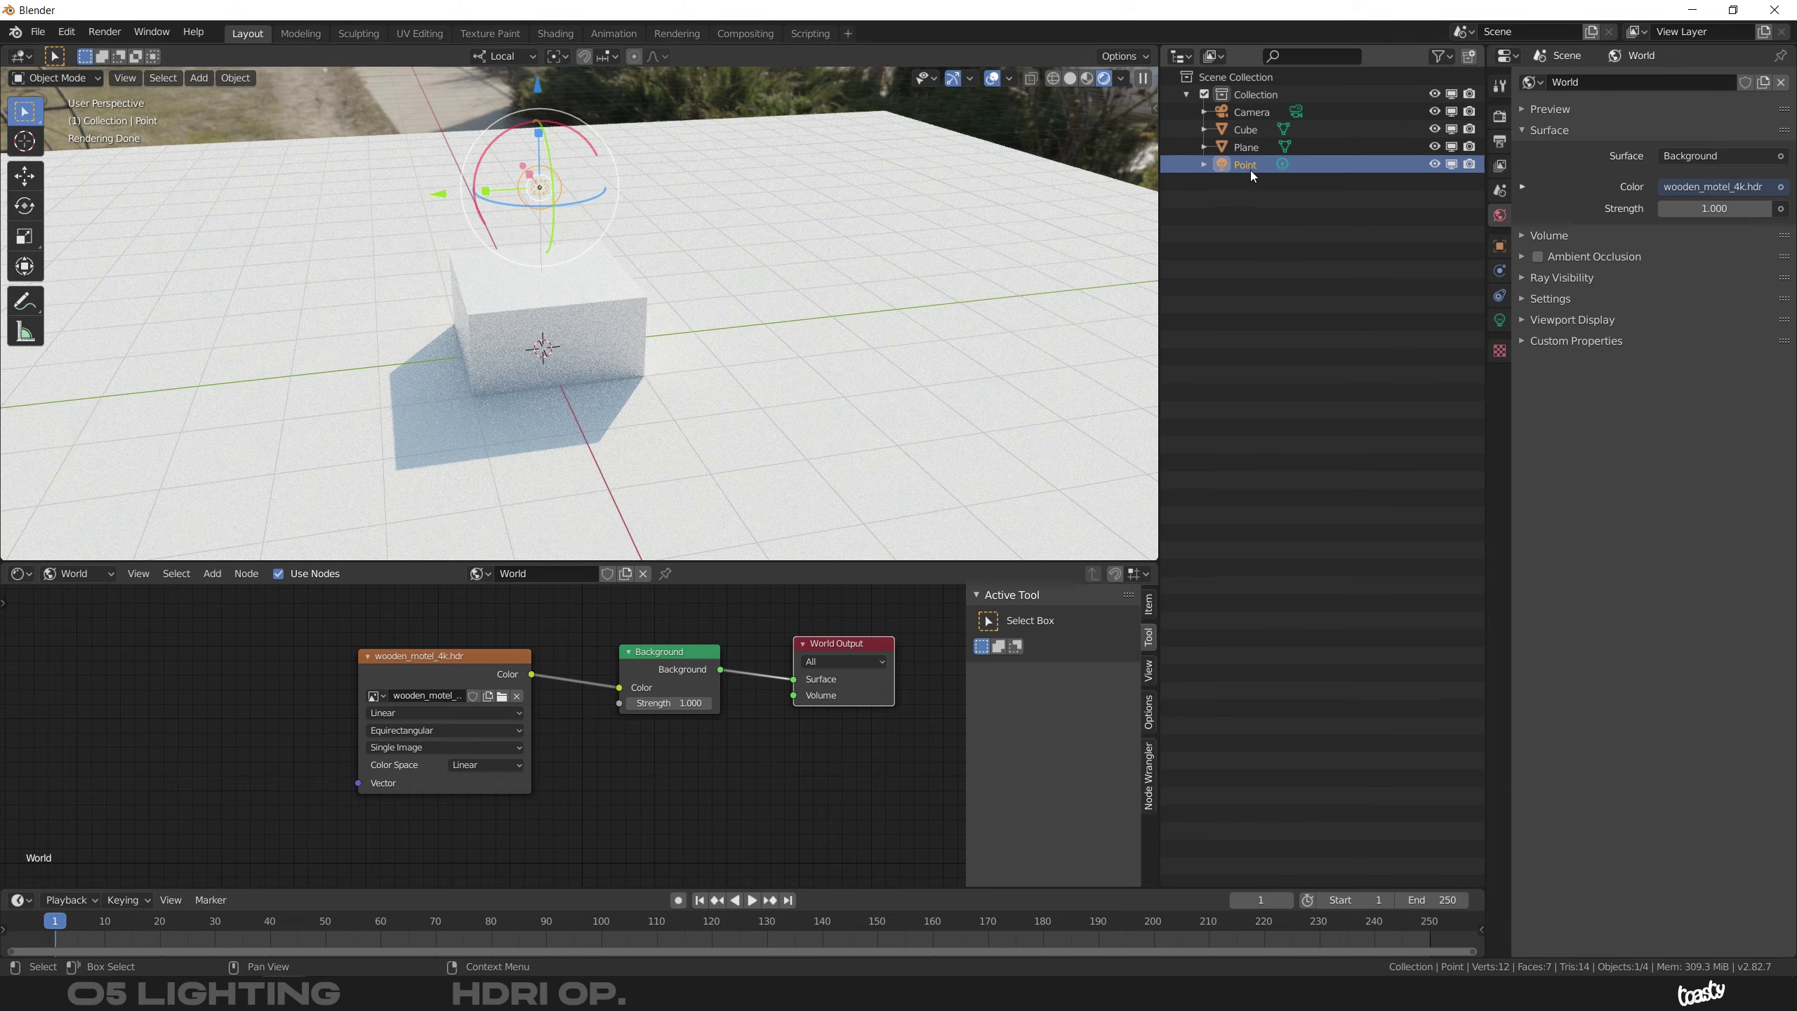
Move the Point light down beside the cube's shaded face, into the area of its shadow
middle_click_drag(614, 271, 558, 226)
key("g")
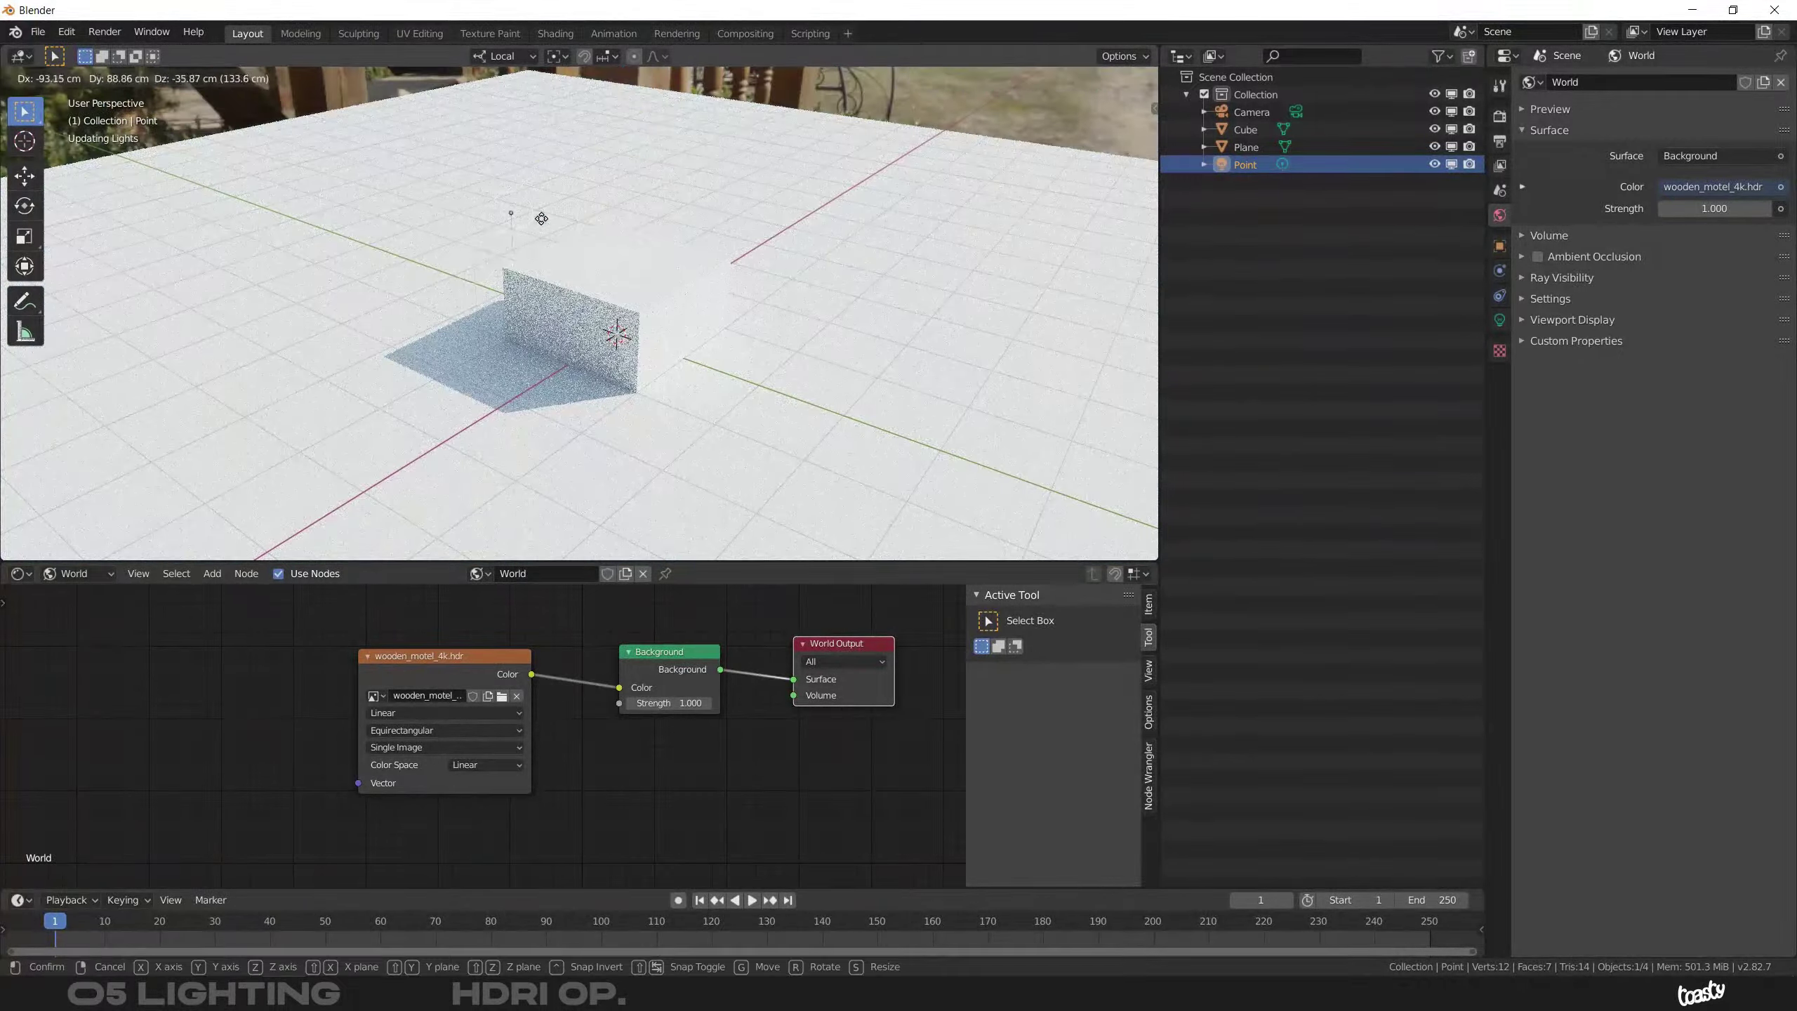
left_click(536, 319)
scroll(534, 320, "up", 4)
middle_click_drag(532, 320, 664, 203)
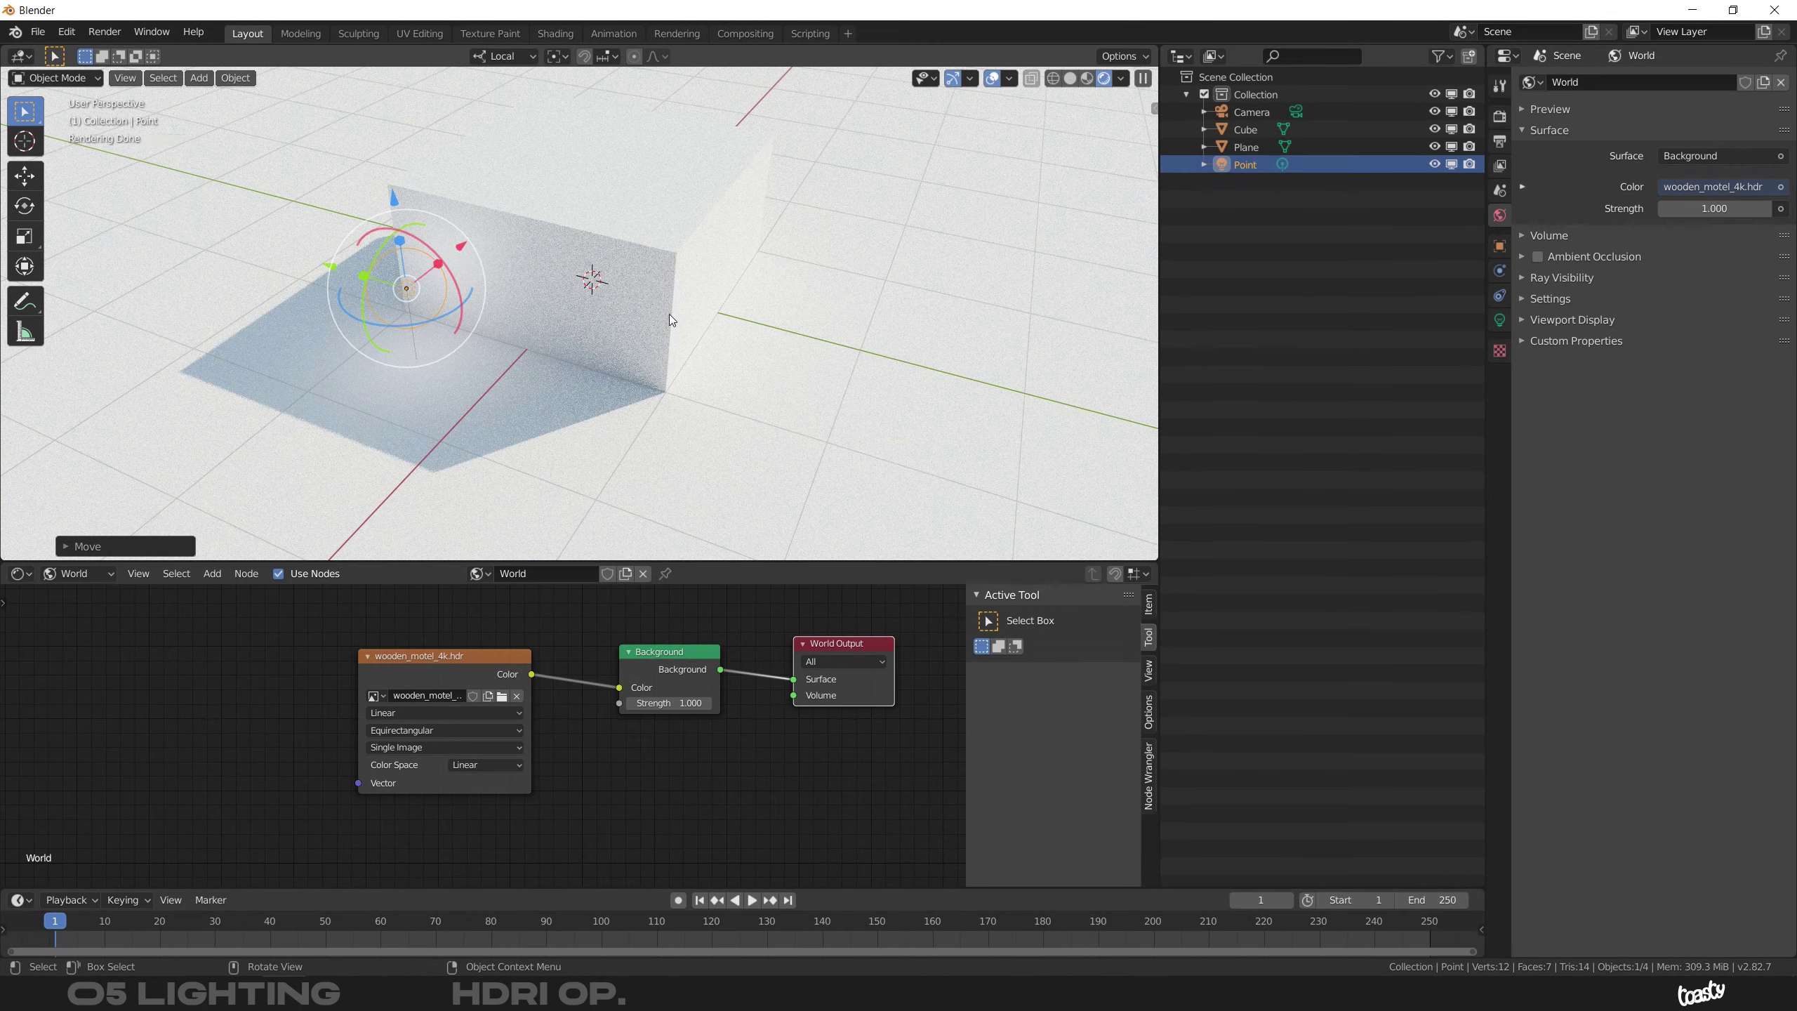
scroll(609, 315, "down", 3)
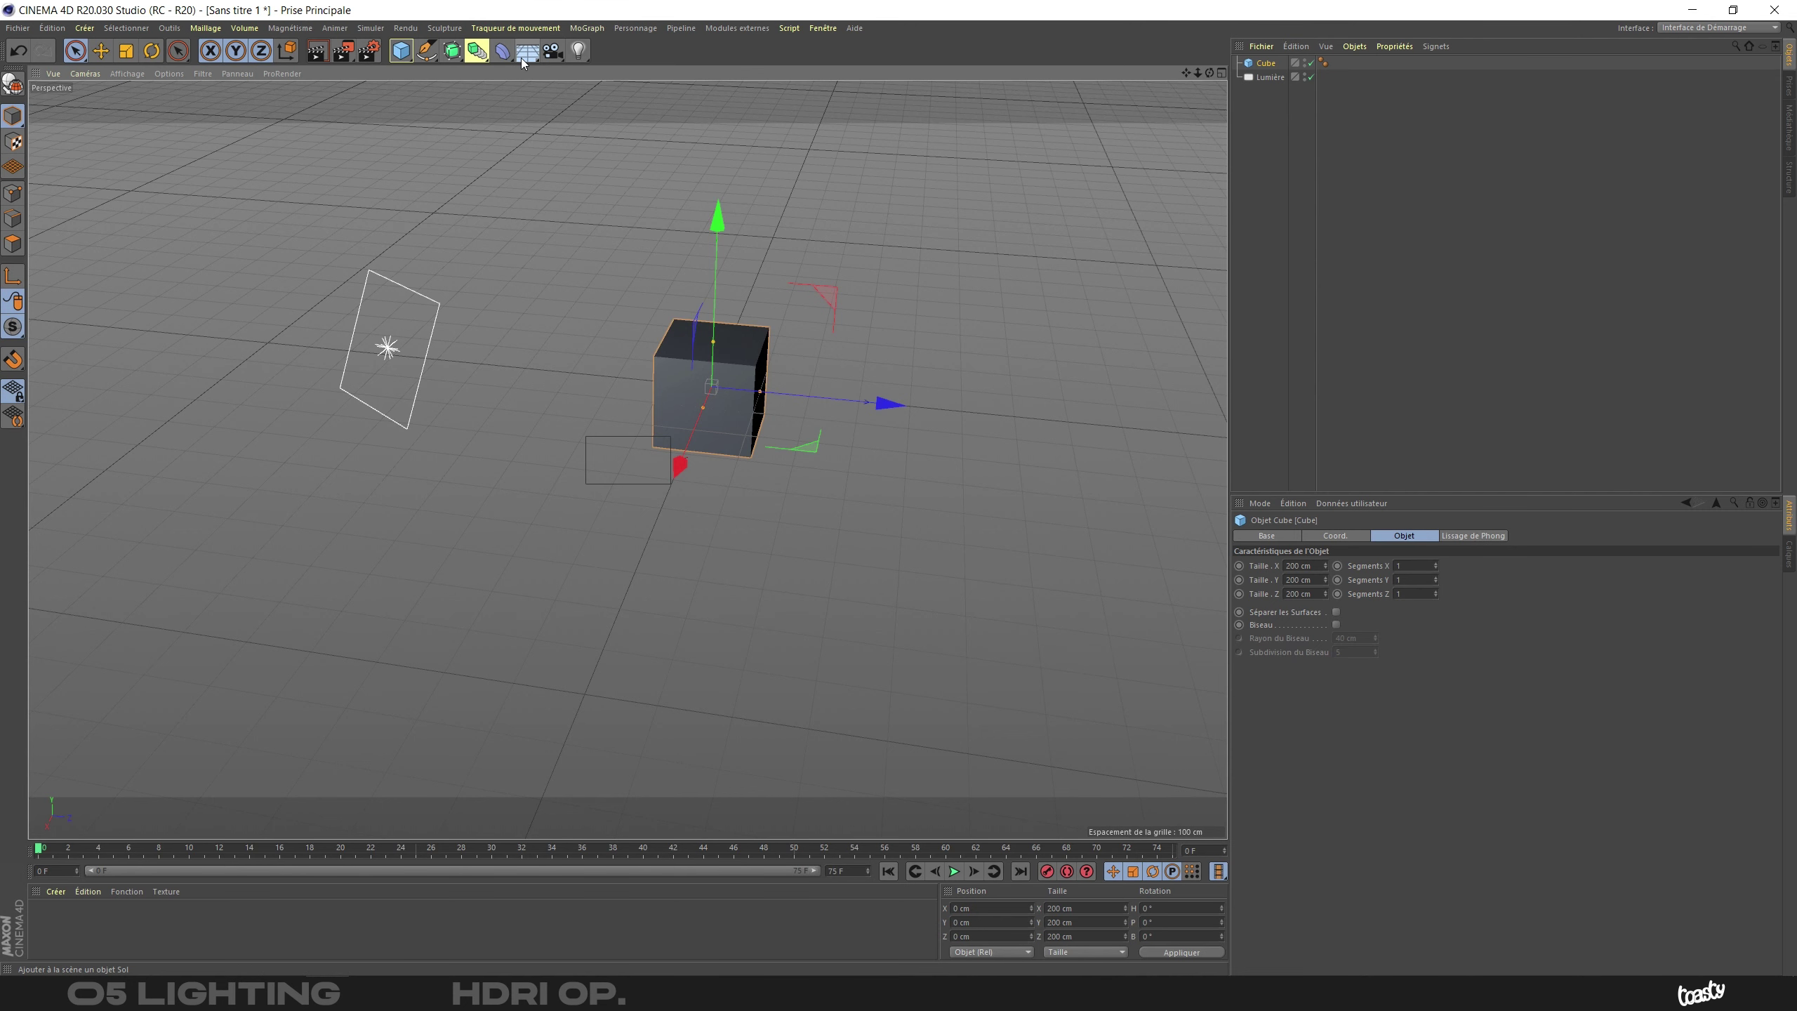
left_click(528, 51)
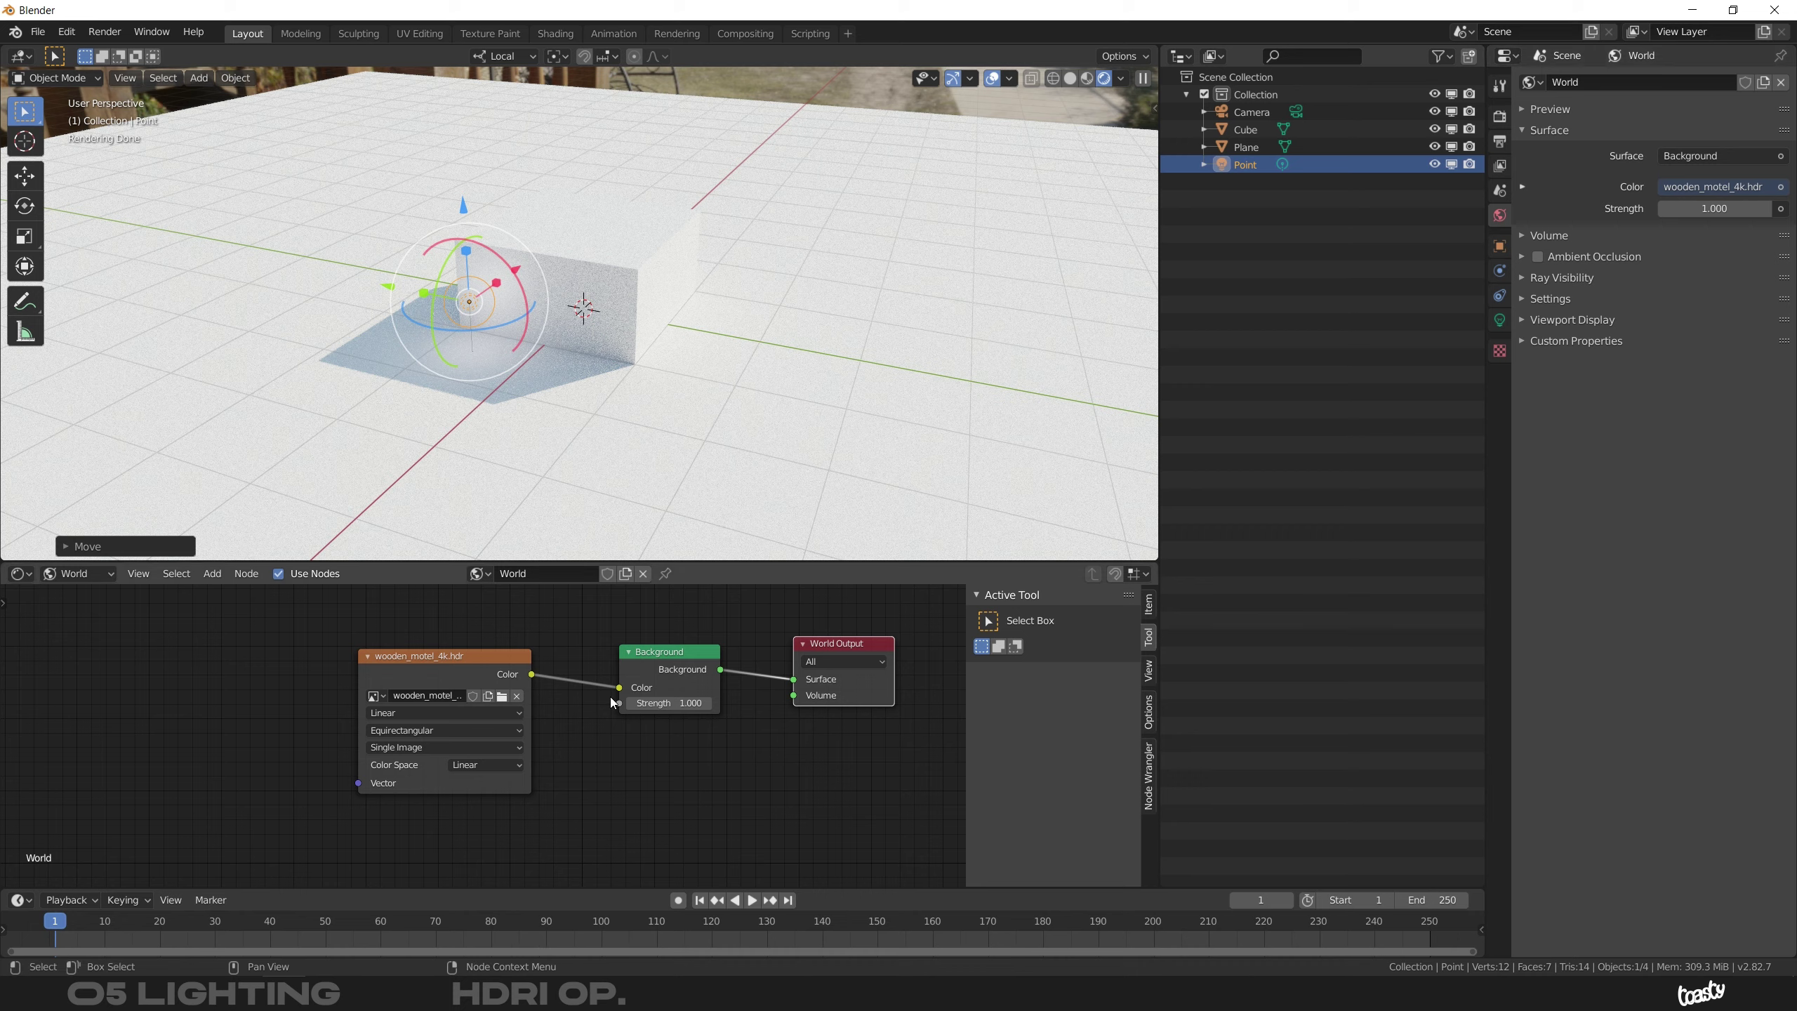
Rename the world data-block to World.hdr_exterieur
middle_click_drag(596, 722, 505, 714)
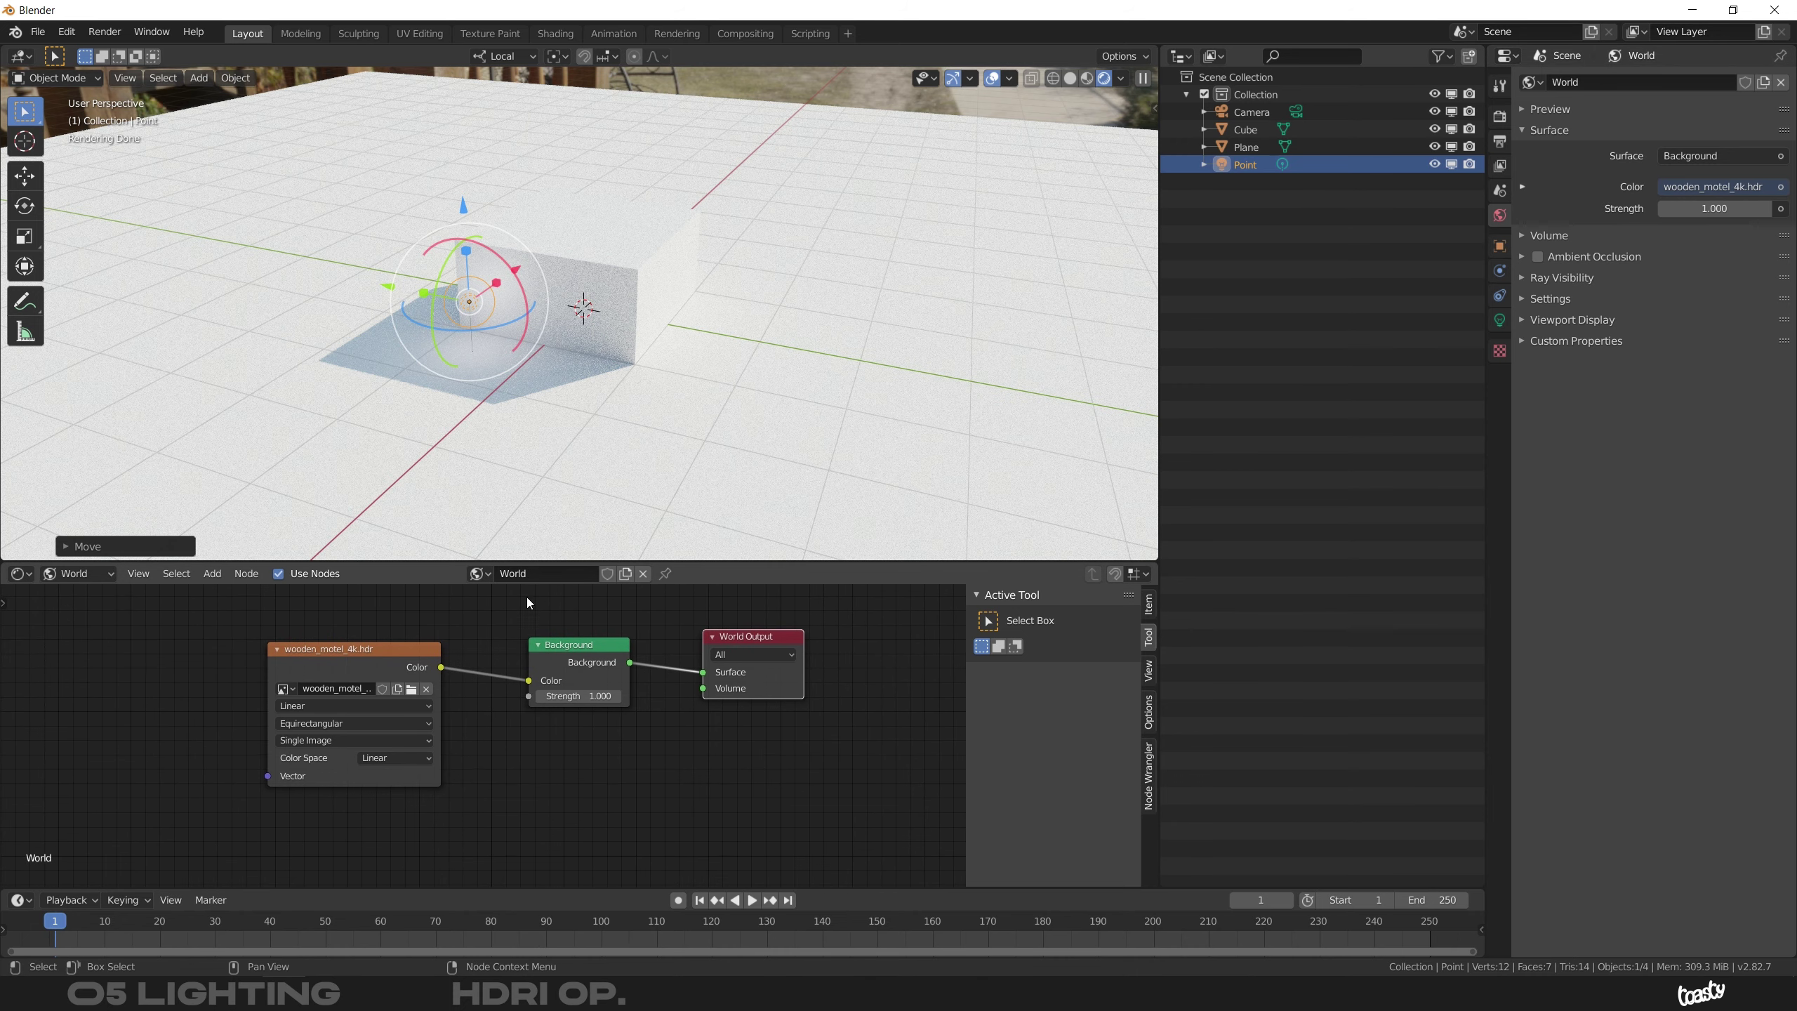
left_click(567, 572)
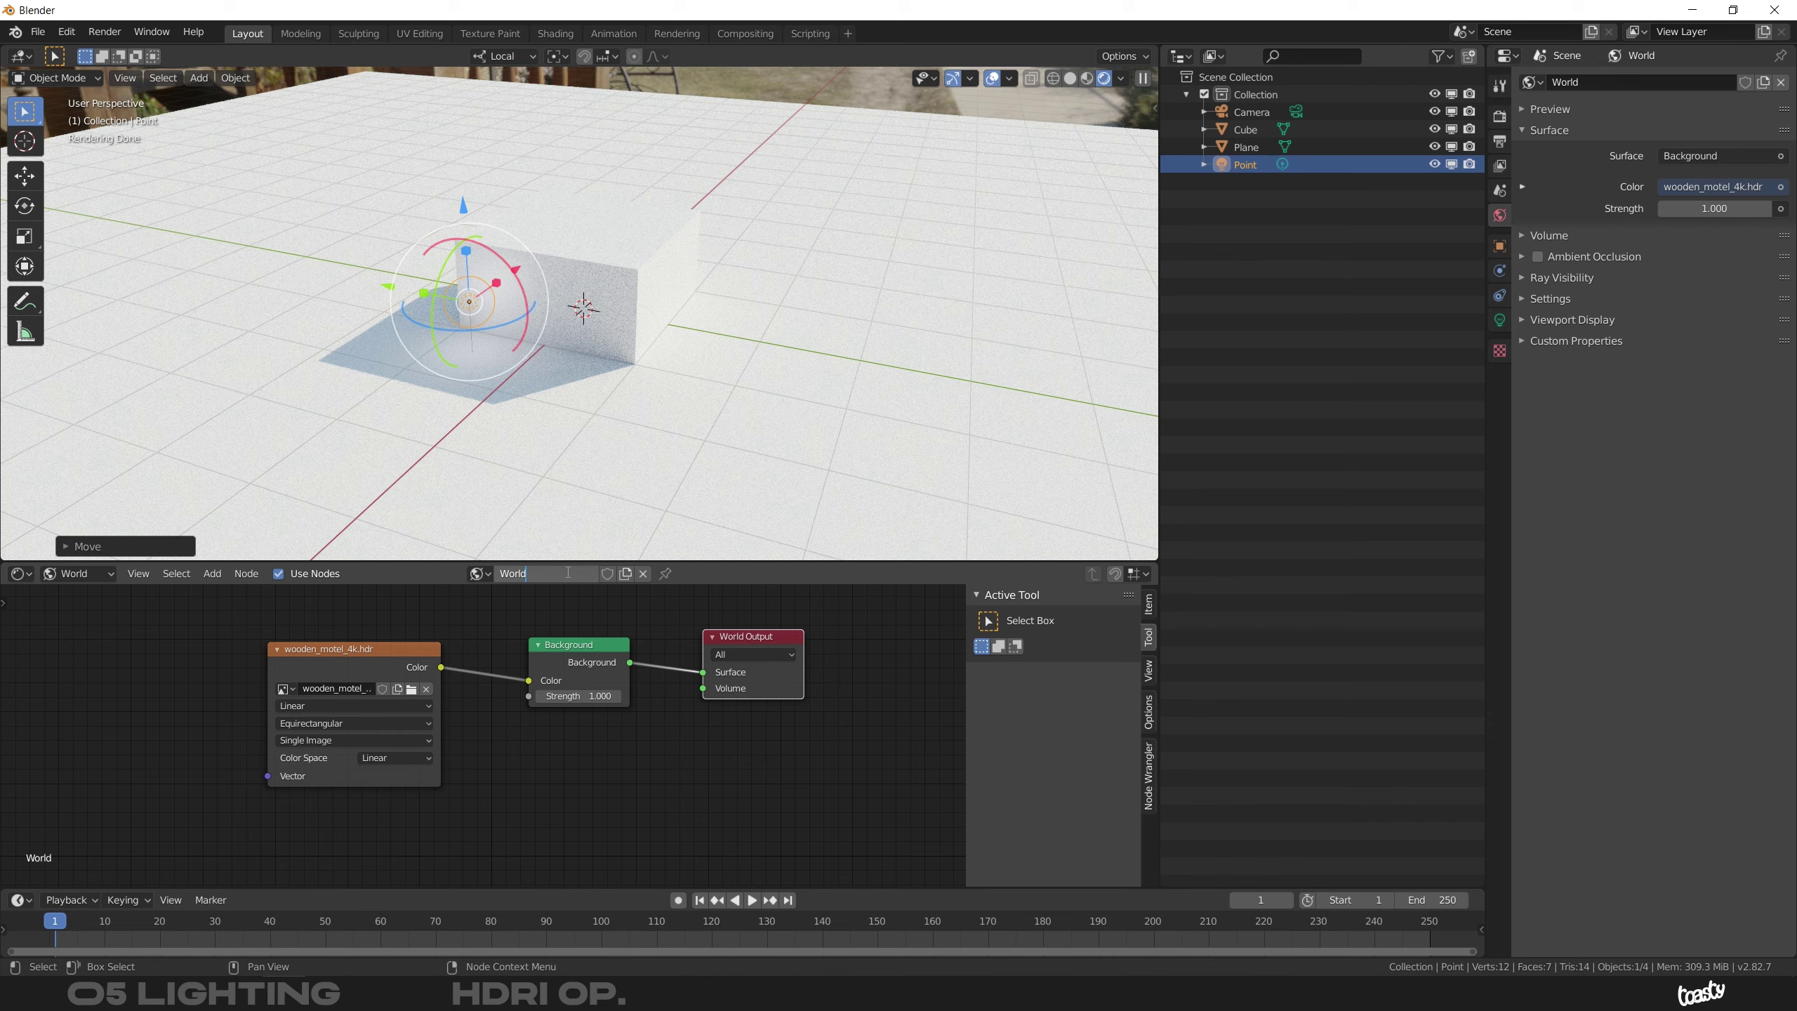
type(".hdr_exterieur")
key("Return")
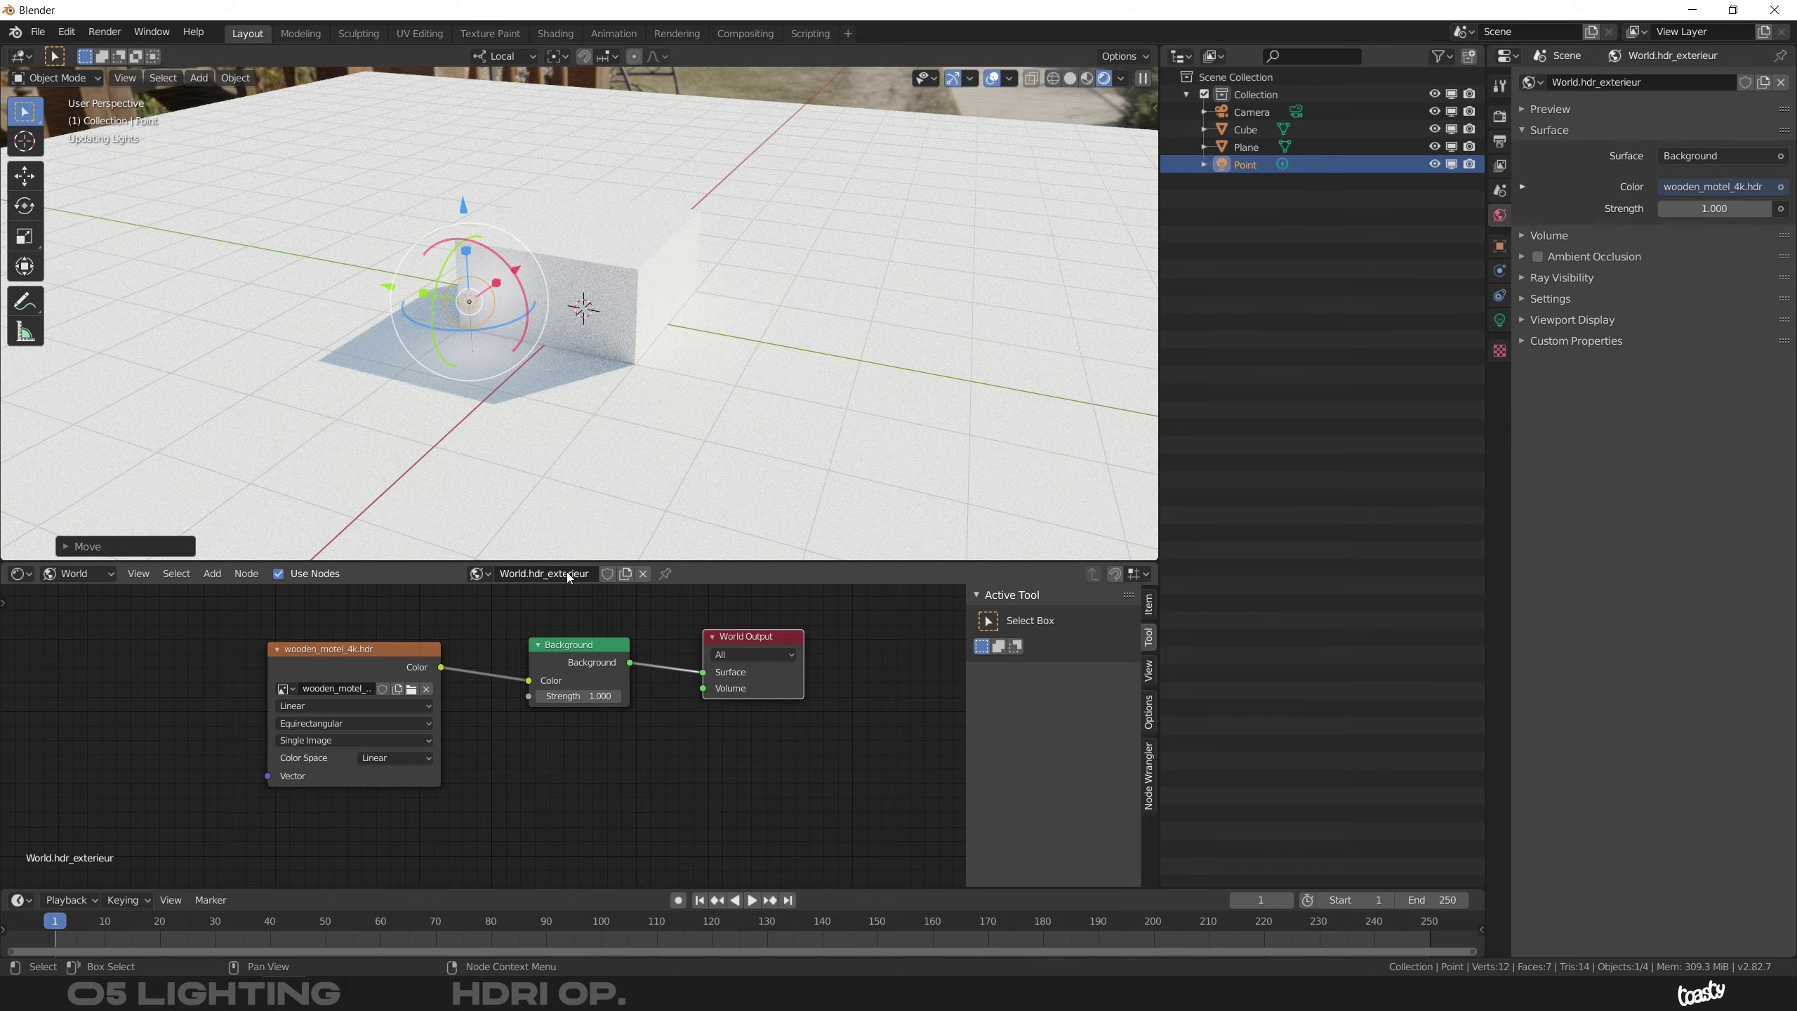
Duplicate the wooden_motel_4k.hdr environment texture node and place the unlinked copy above and beside the original
middle_click_drag(677, 286, 699, 249)
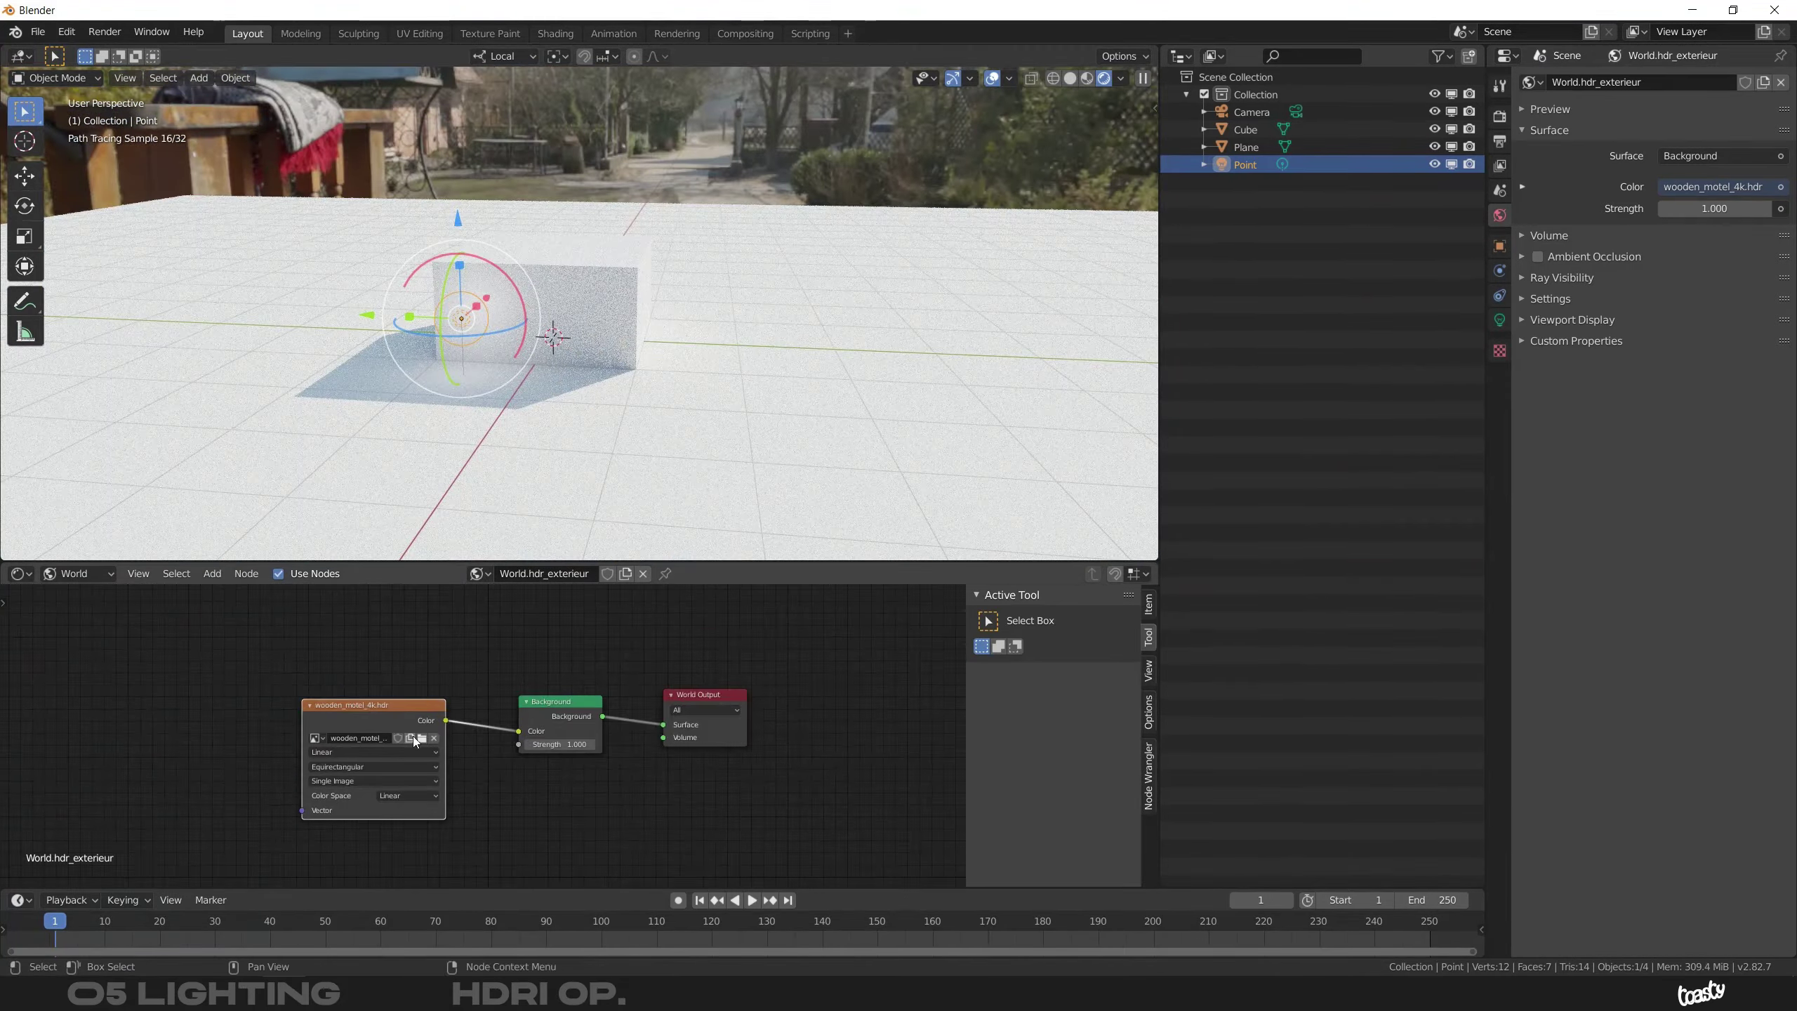
middle_click_drag(634, 362, 661, 325)
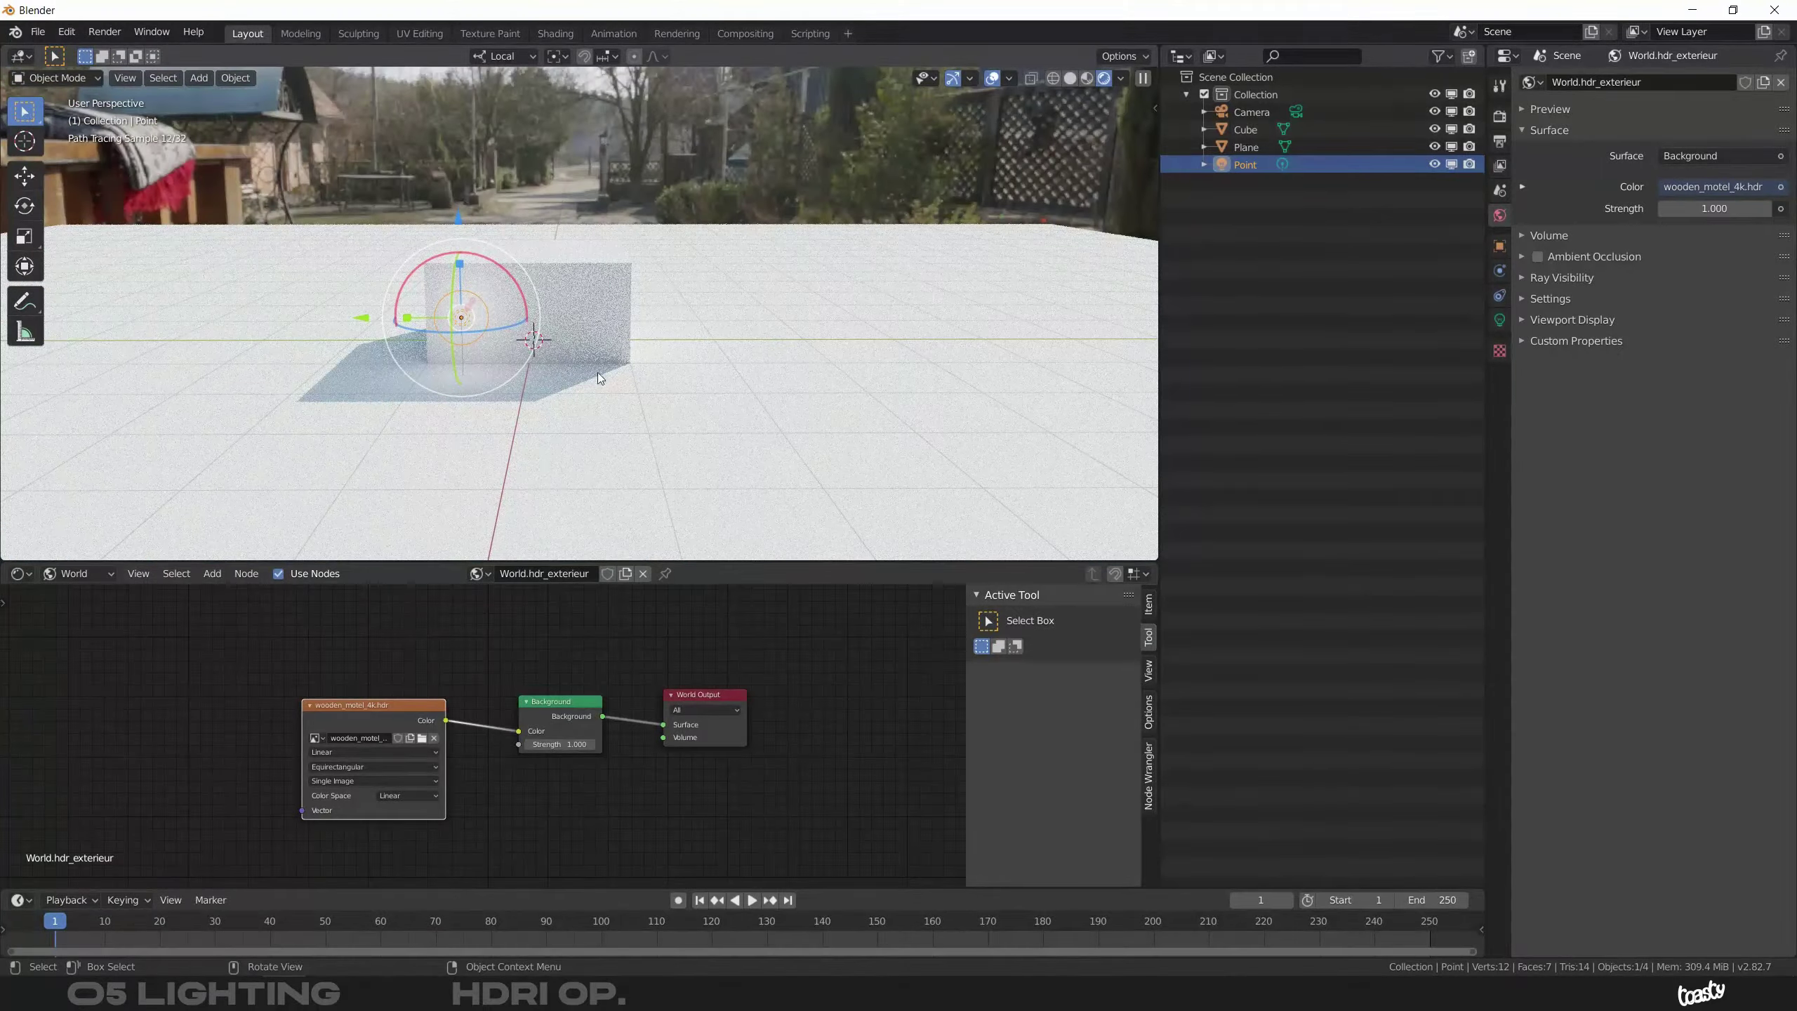
key("shift+d")
left_click(314, 638)
mouse_move(246, 632)
left_mouse_down()
mouse_move(223, 645)
mouse_move(237, 606)
left_mouse_up()
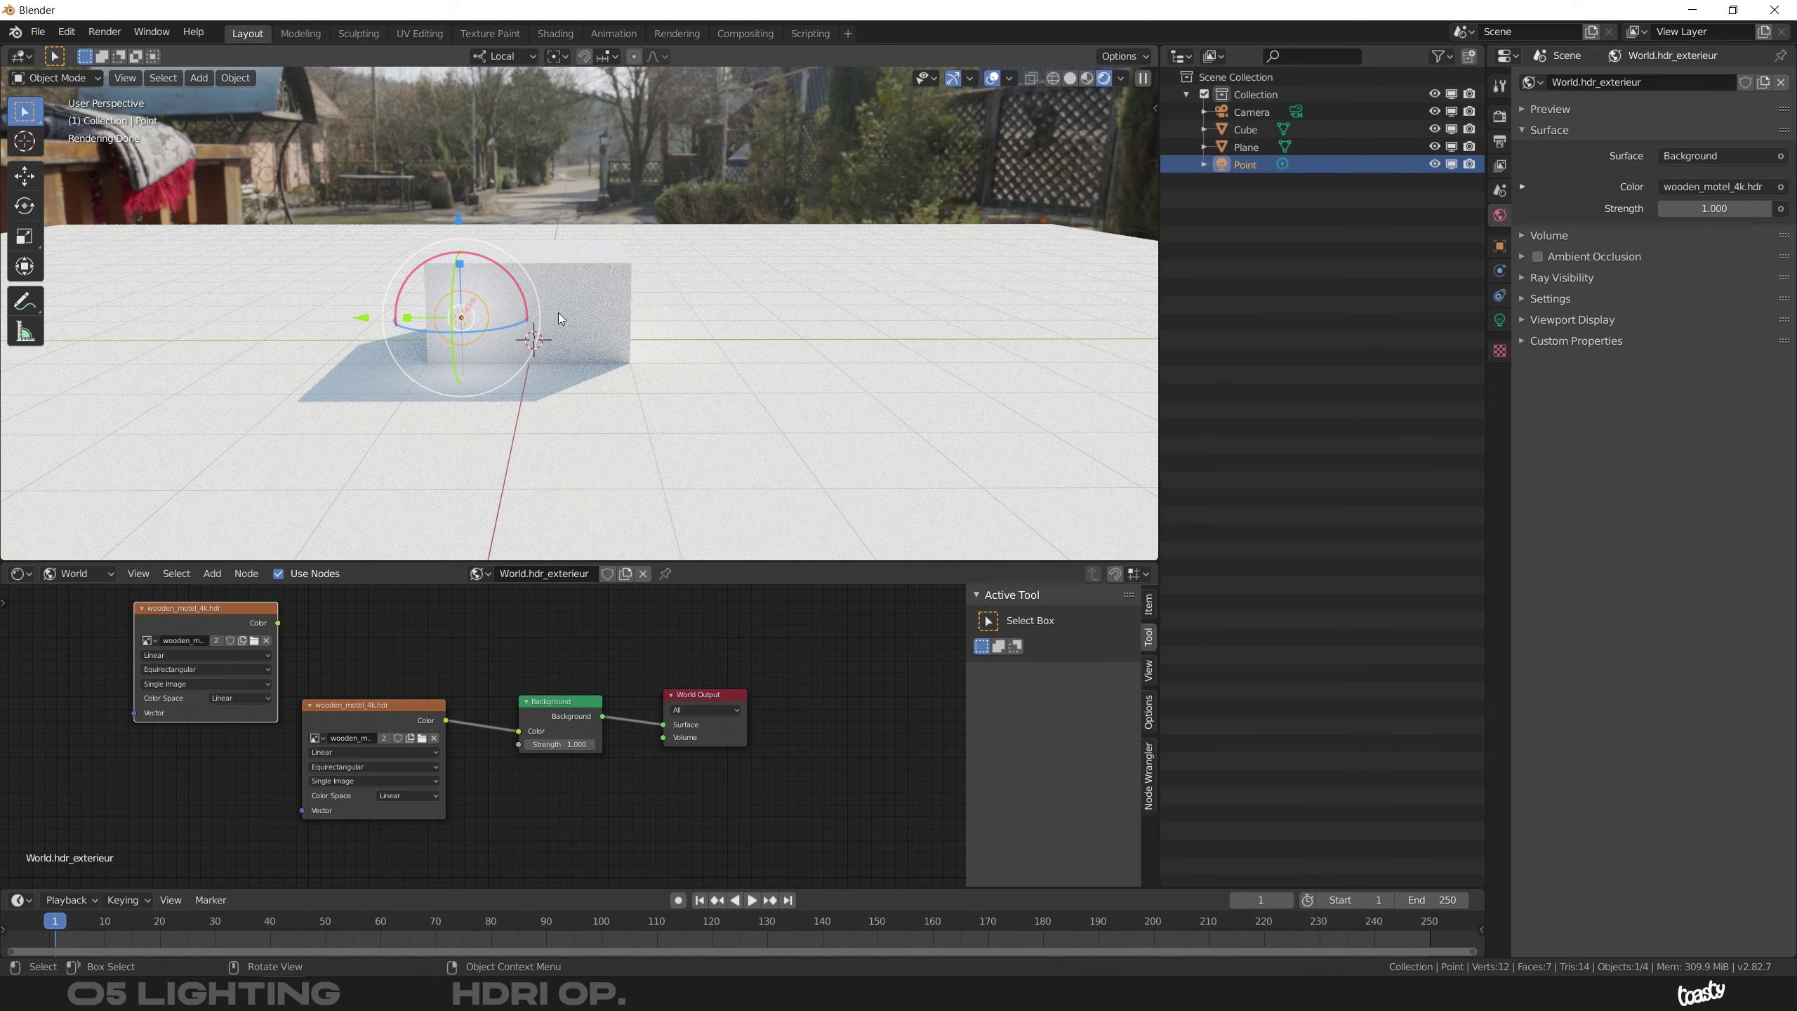
Load canada_montreal_thea.exr into the environment texture linked to the Background node and check the cube's lighting
left_click(422, 738)
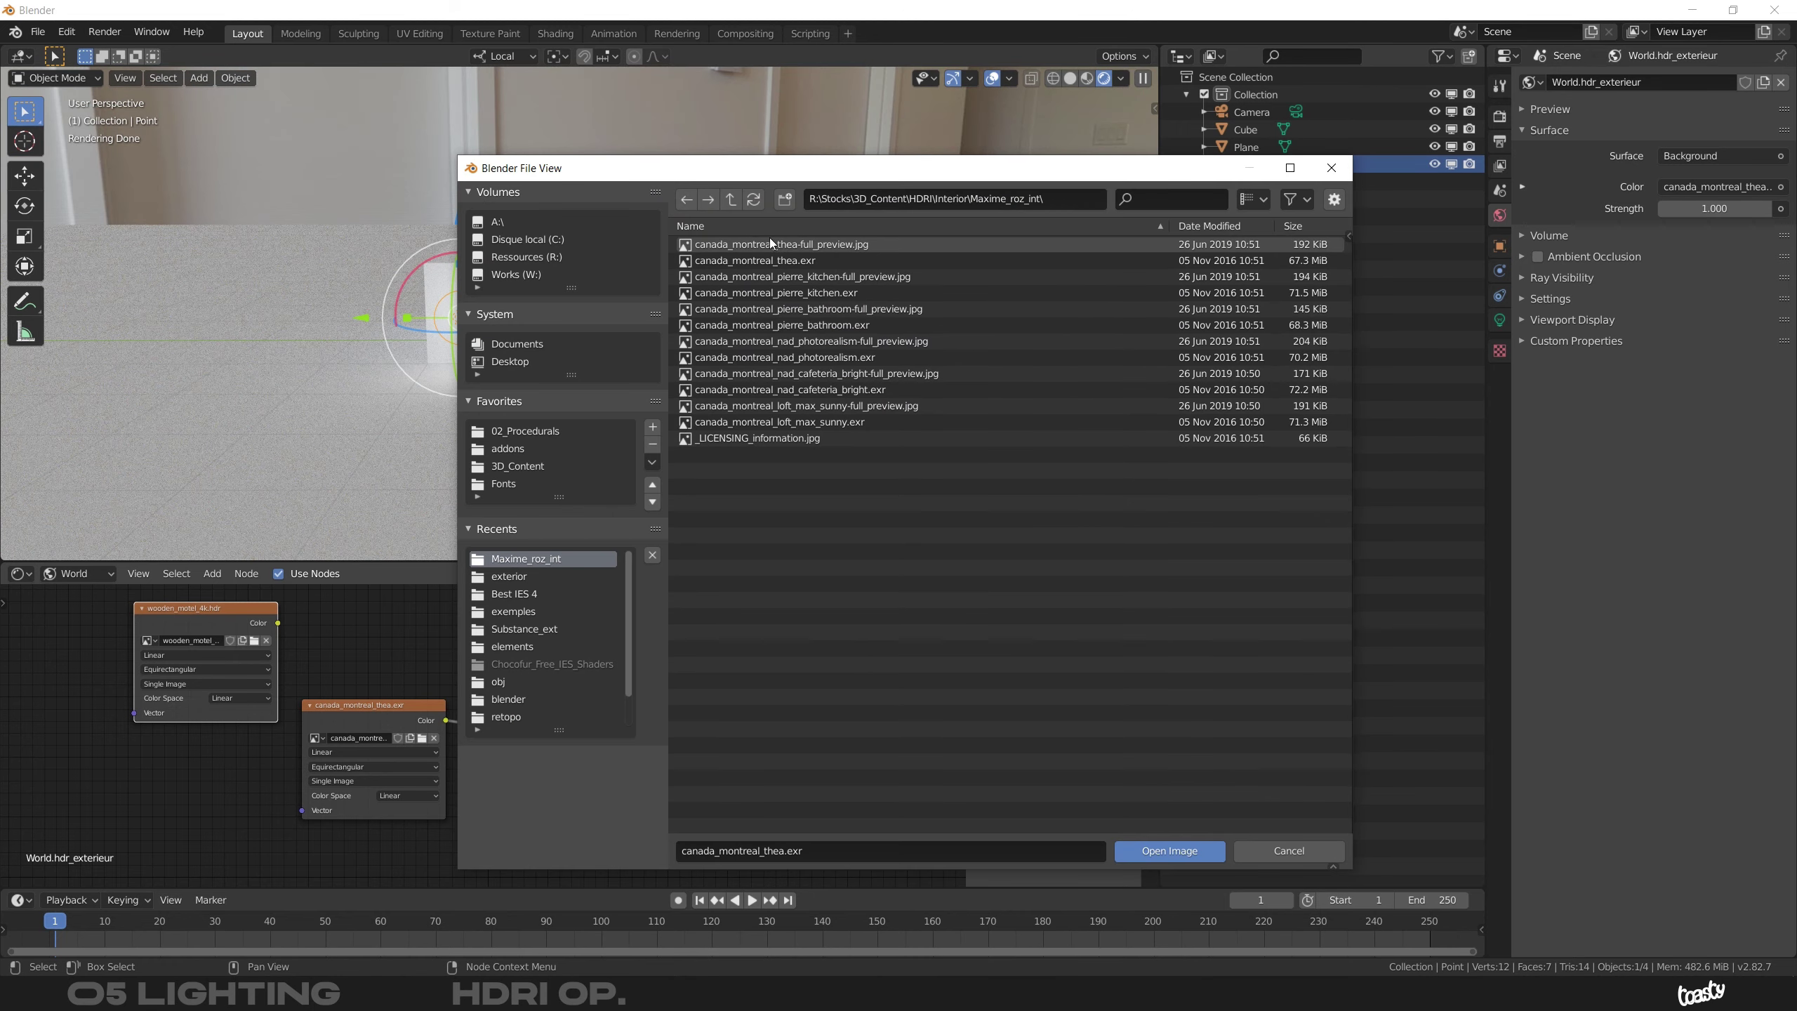
double_click(771, 260)
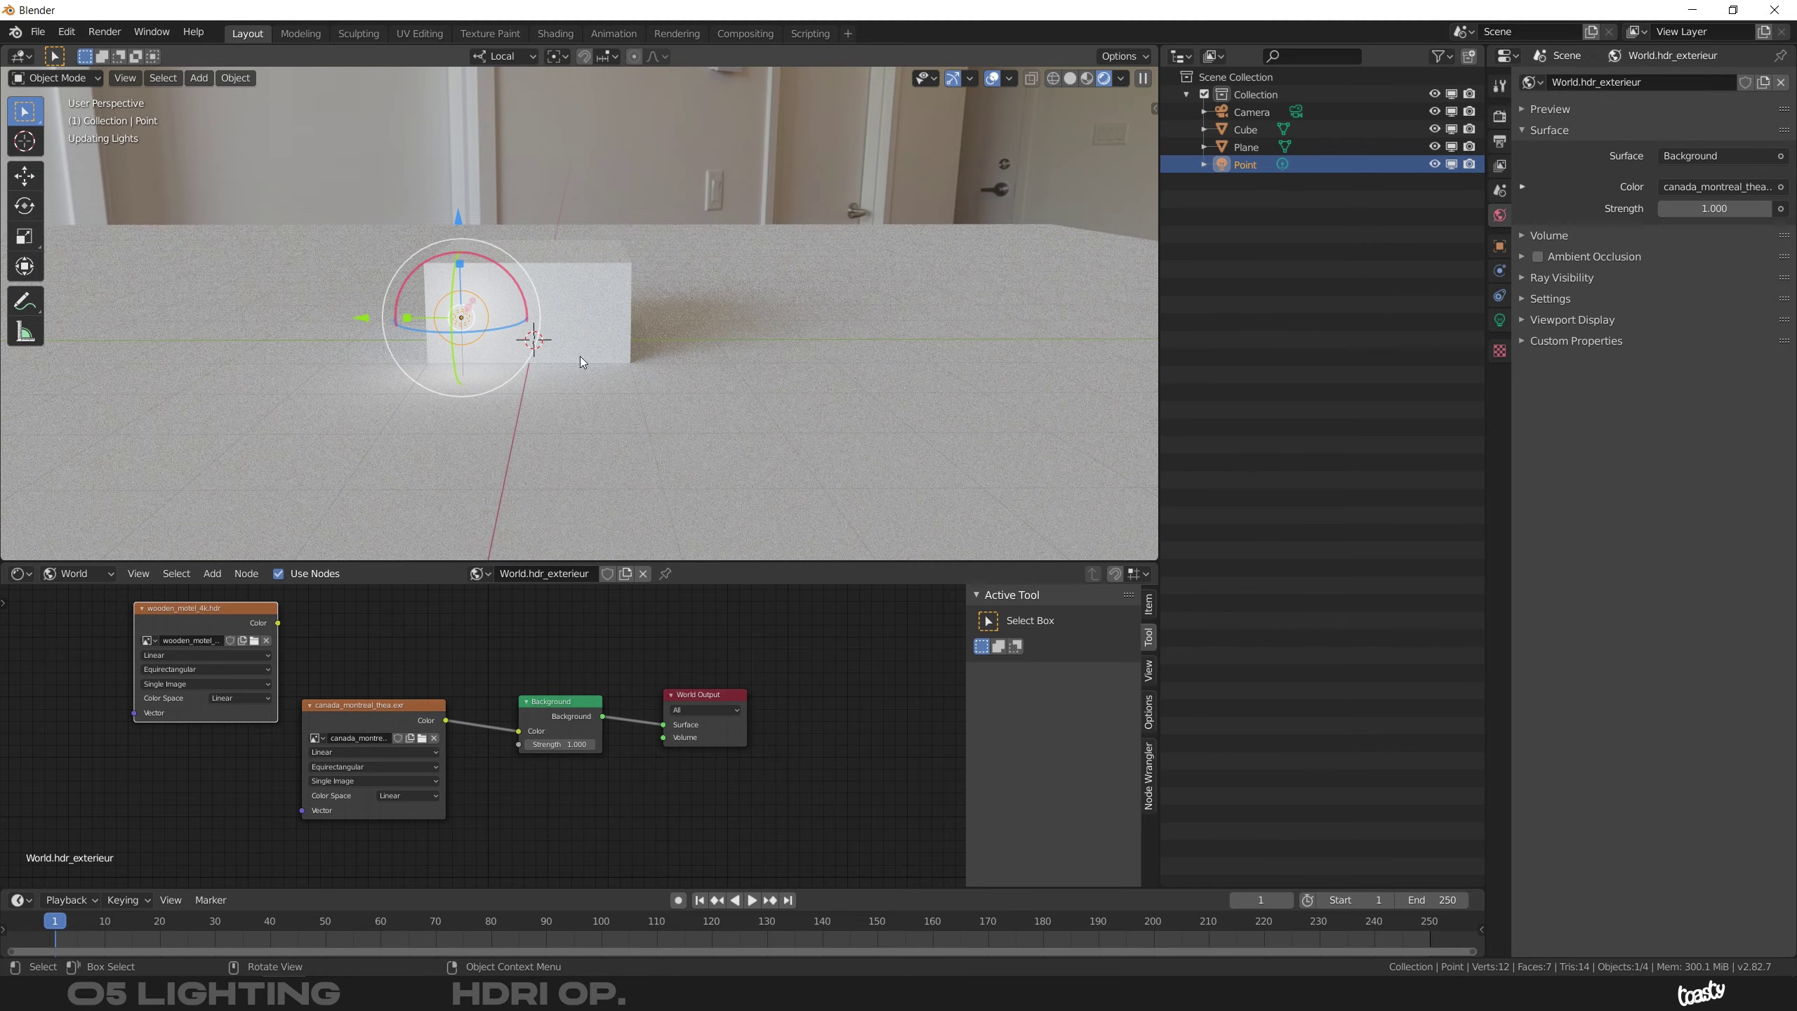
middle_click_drag(632, 307, 599, 284)
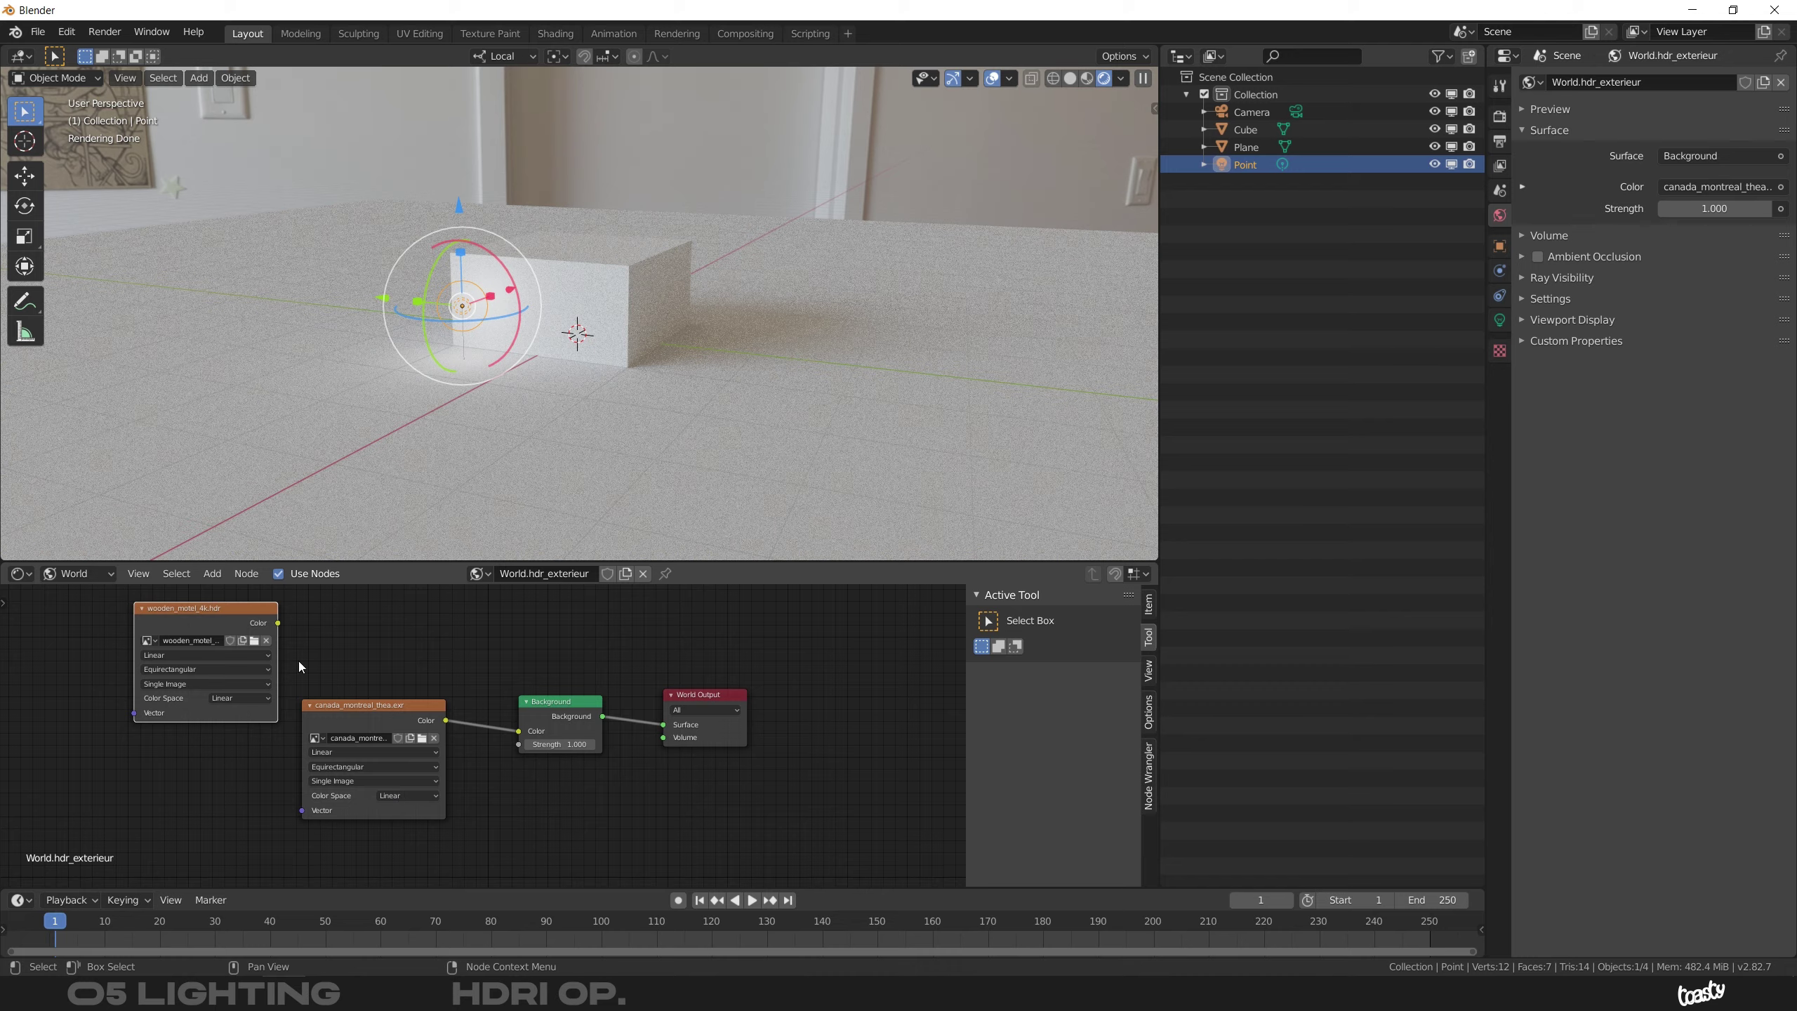
Link the wooden_motel_4k.hdr texture's Color to the Background node and put it in place of the other texture node, which is deleted
left_click_drag(278, 622, 520, 732)
left_click(390, 703)
key("x")
left_click_drag(241, 614, 434, 714)
Duplicate the world as World.hdr_interieur and load canada_montreal_thea.exr into its environment texture
left_click(625, 574)
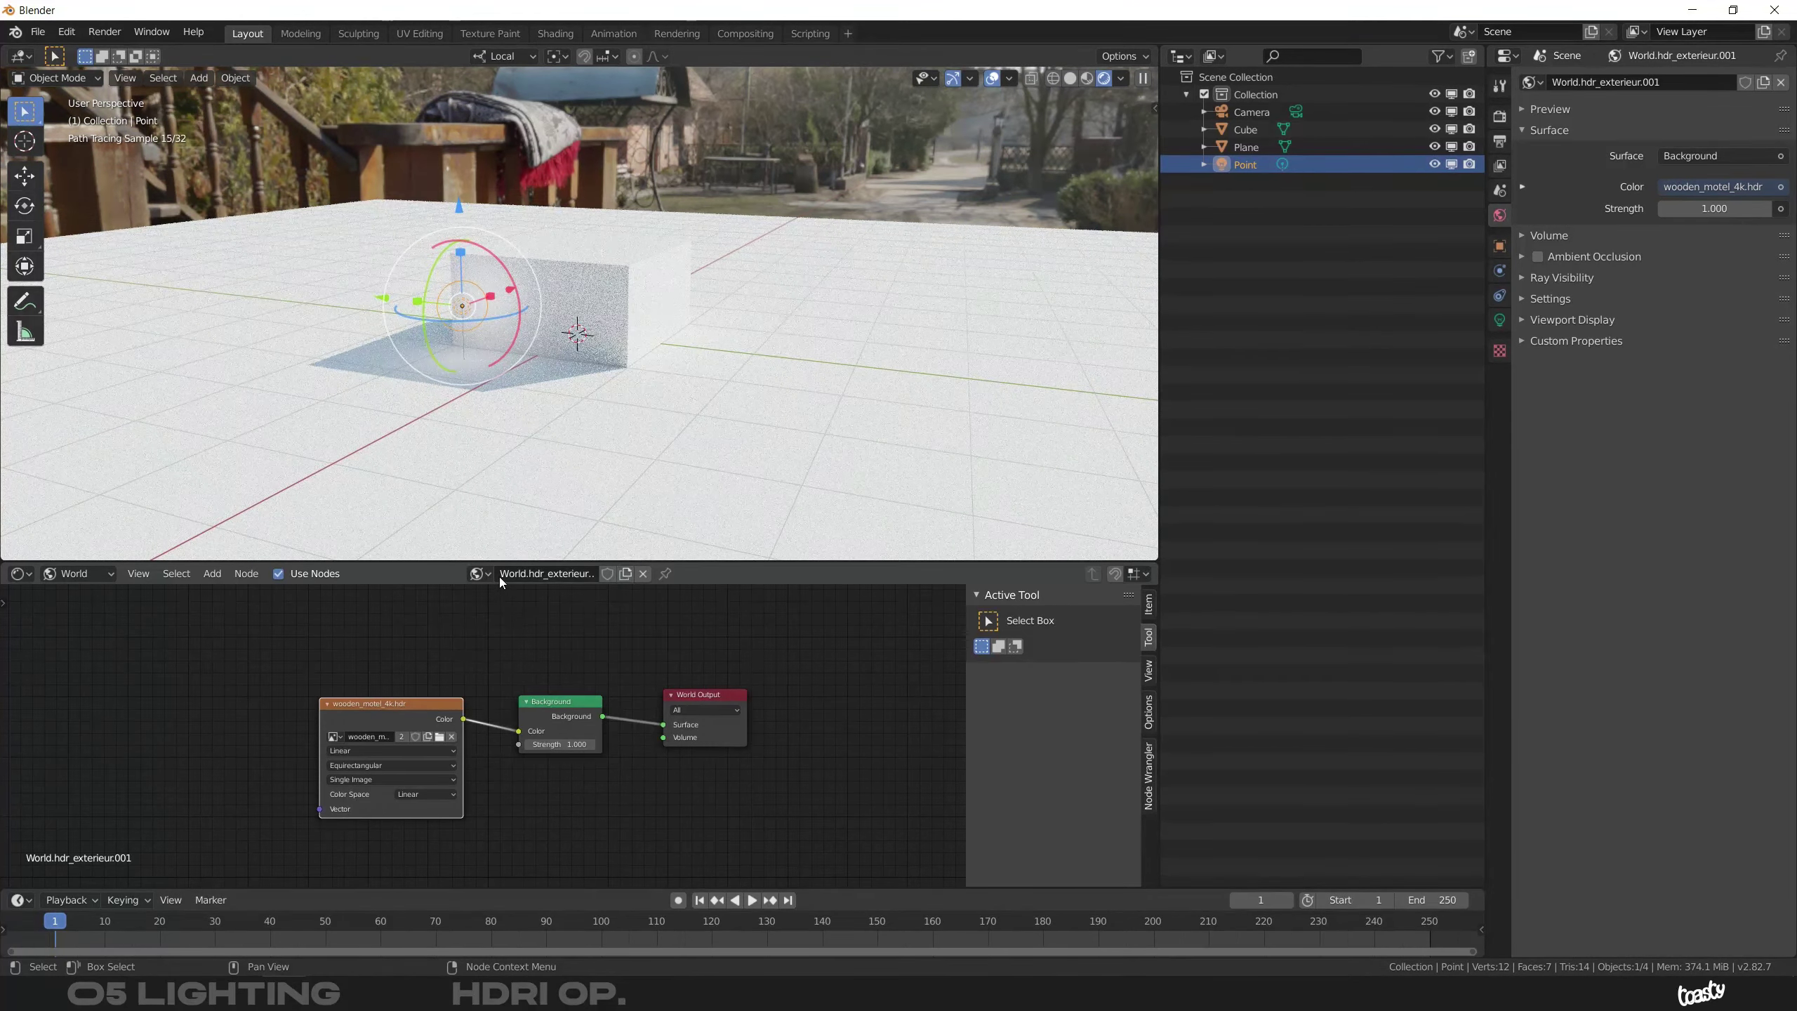
left_click(478, 573)
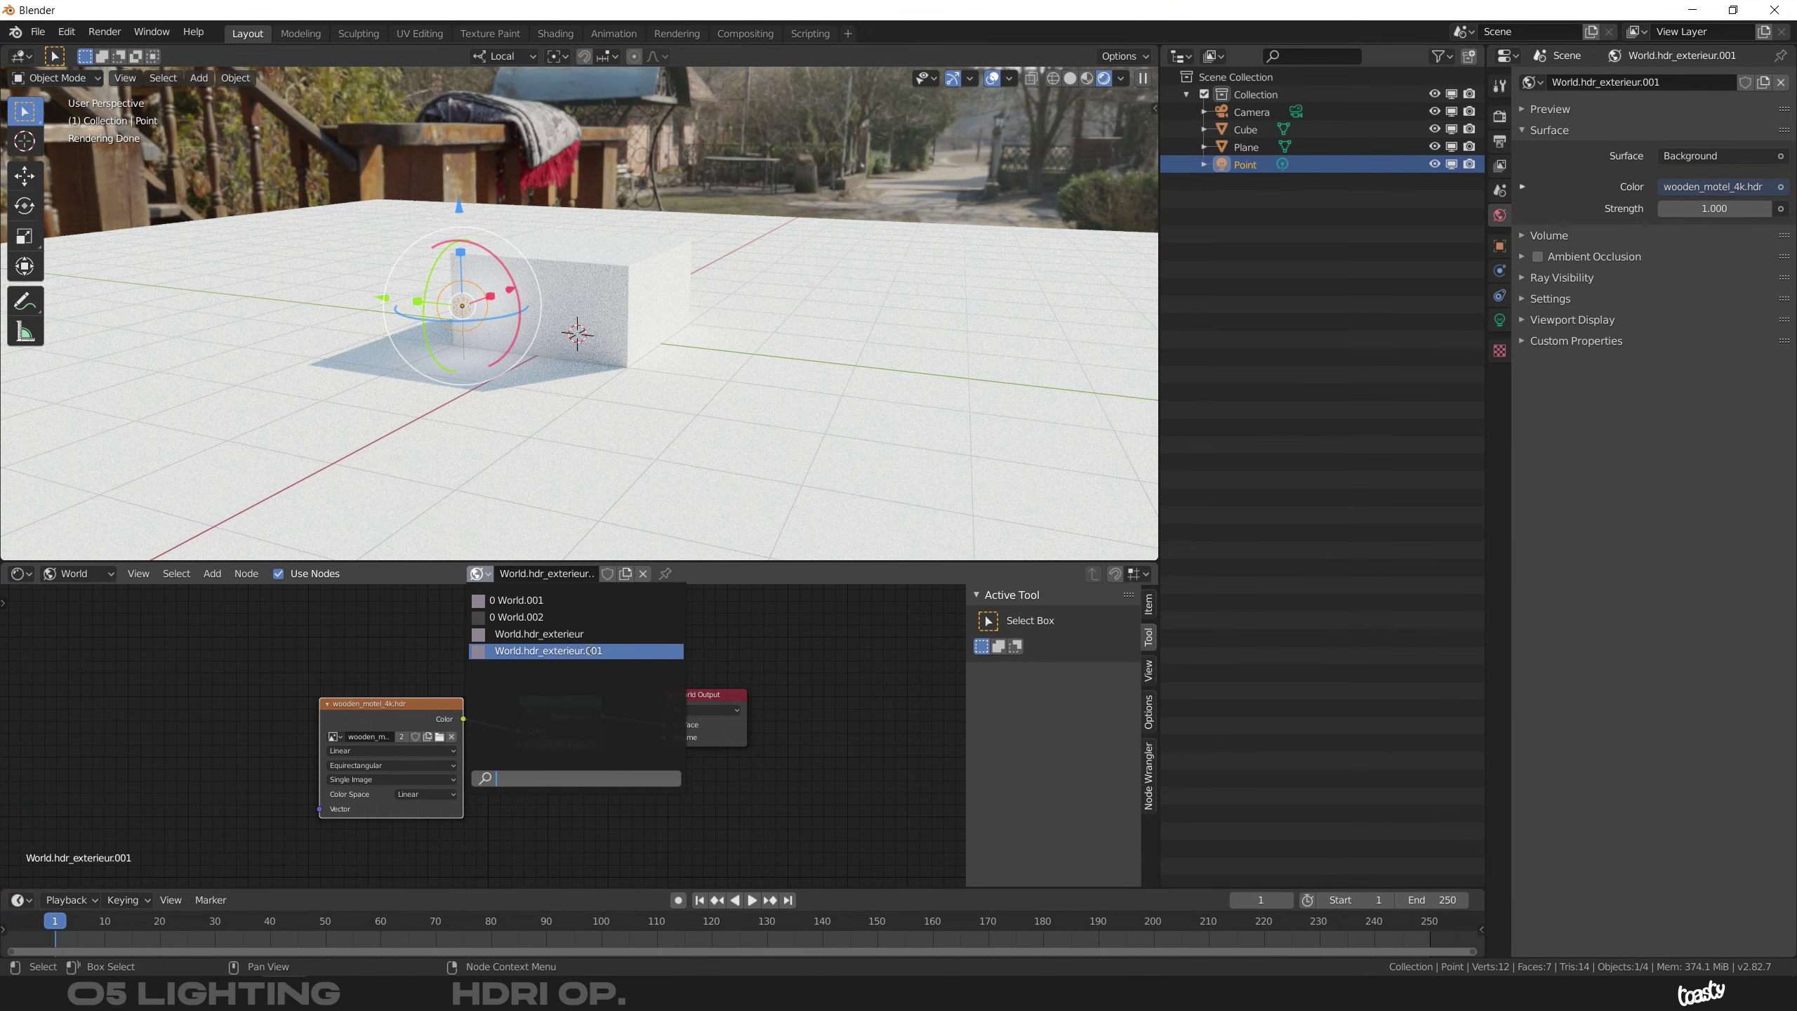
double_click(564, 576)
left_click_drag(529, 574, 616, 568)
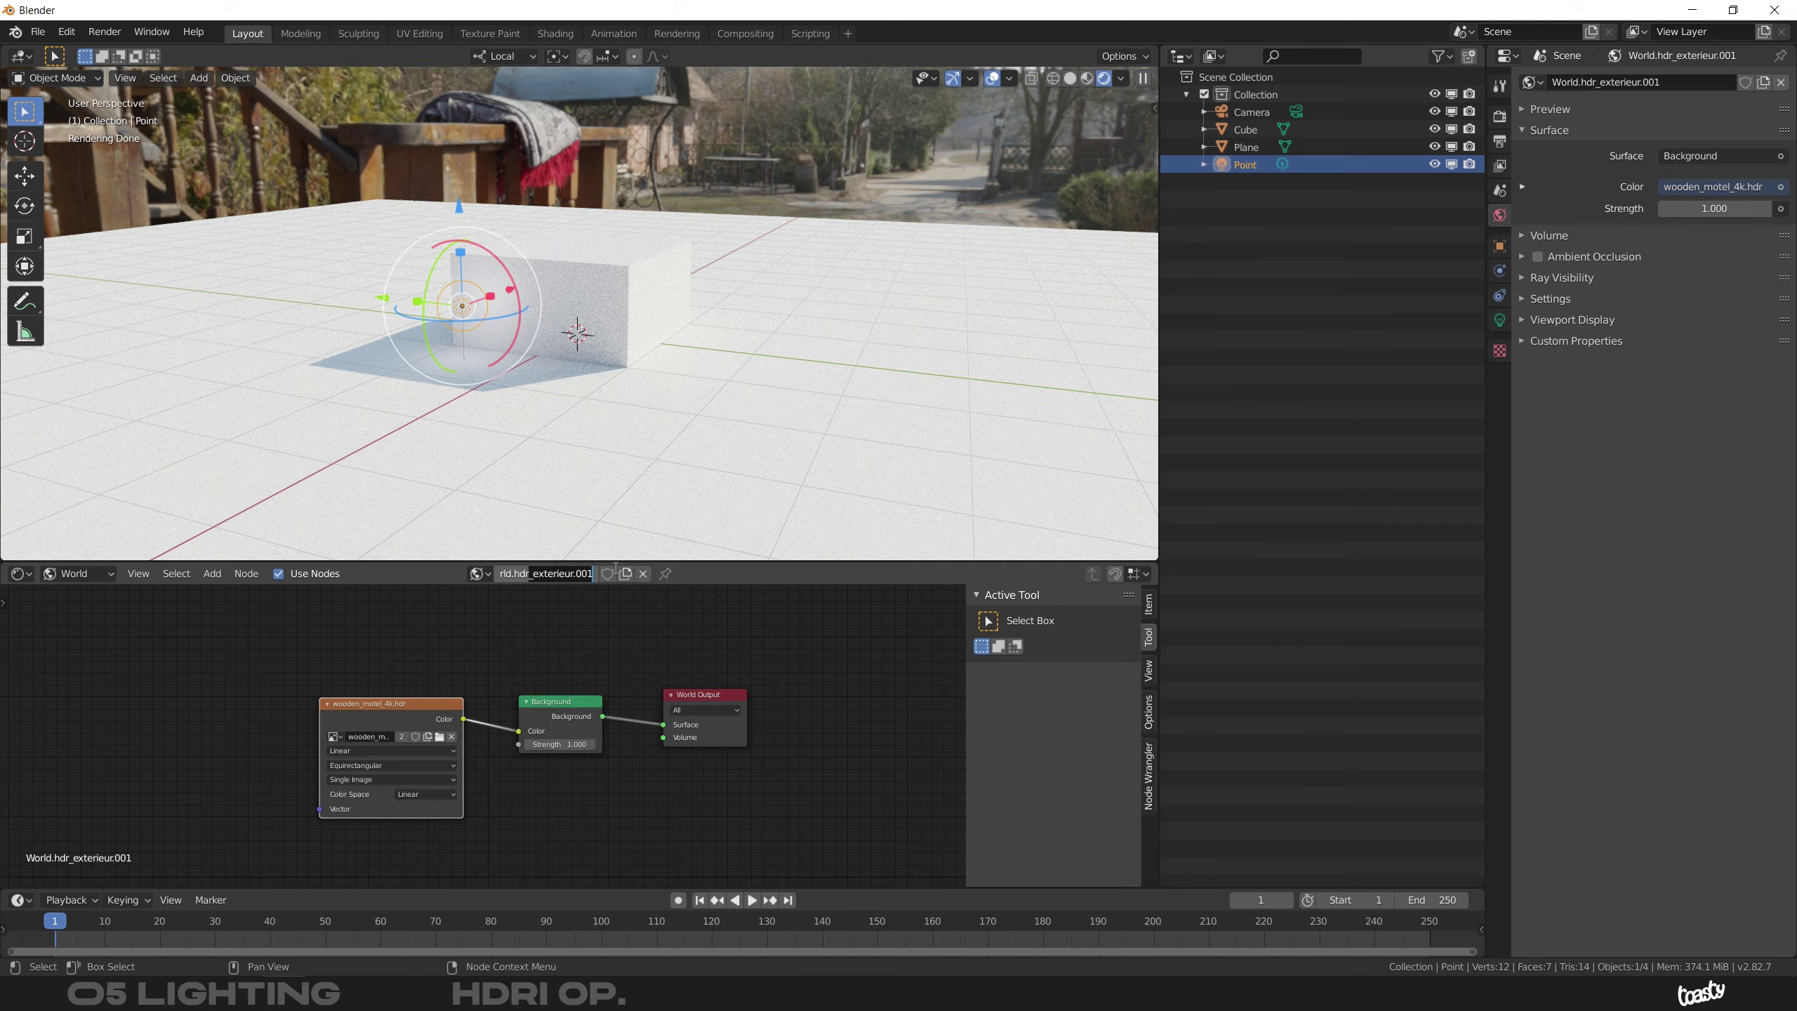
type("interieur")
key("Return")
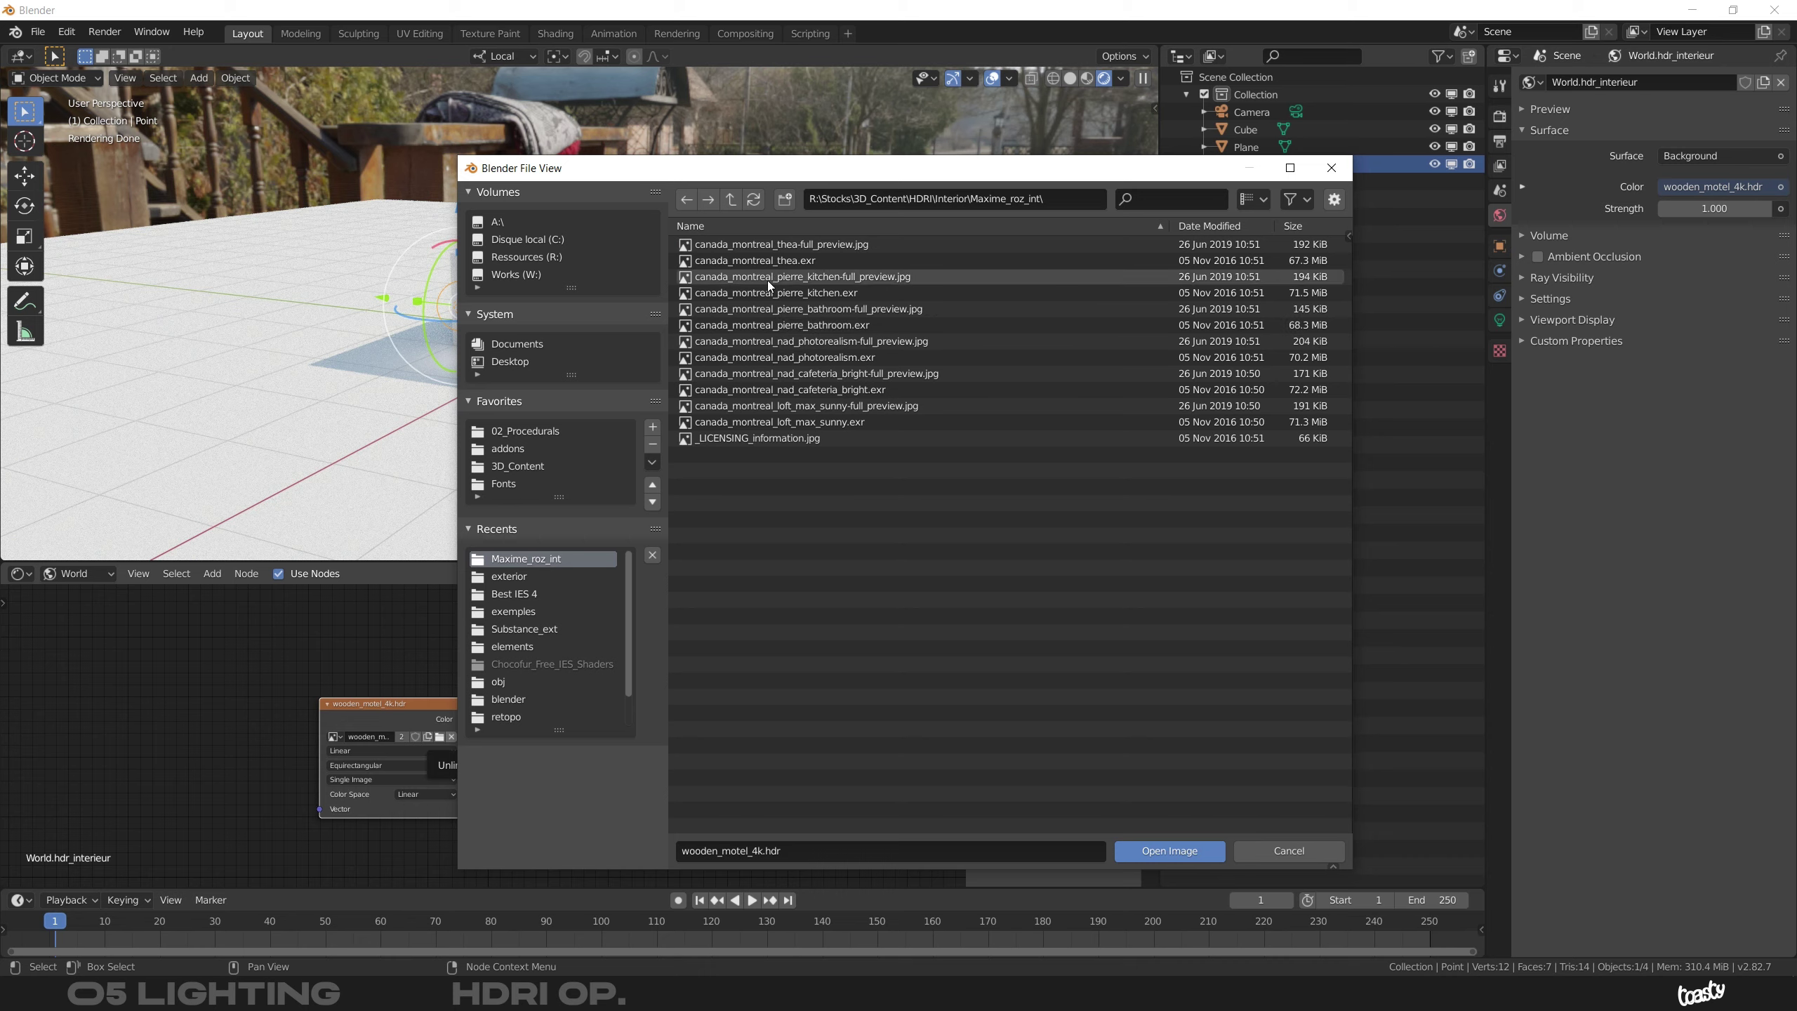
double_click(779, 263)
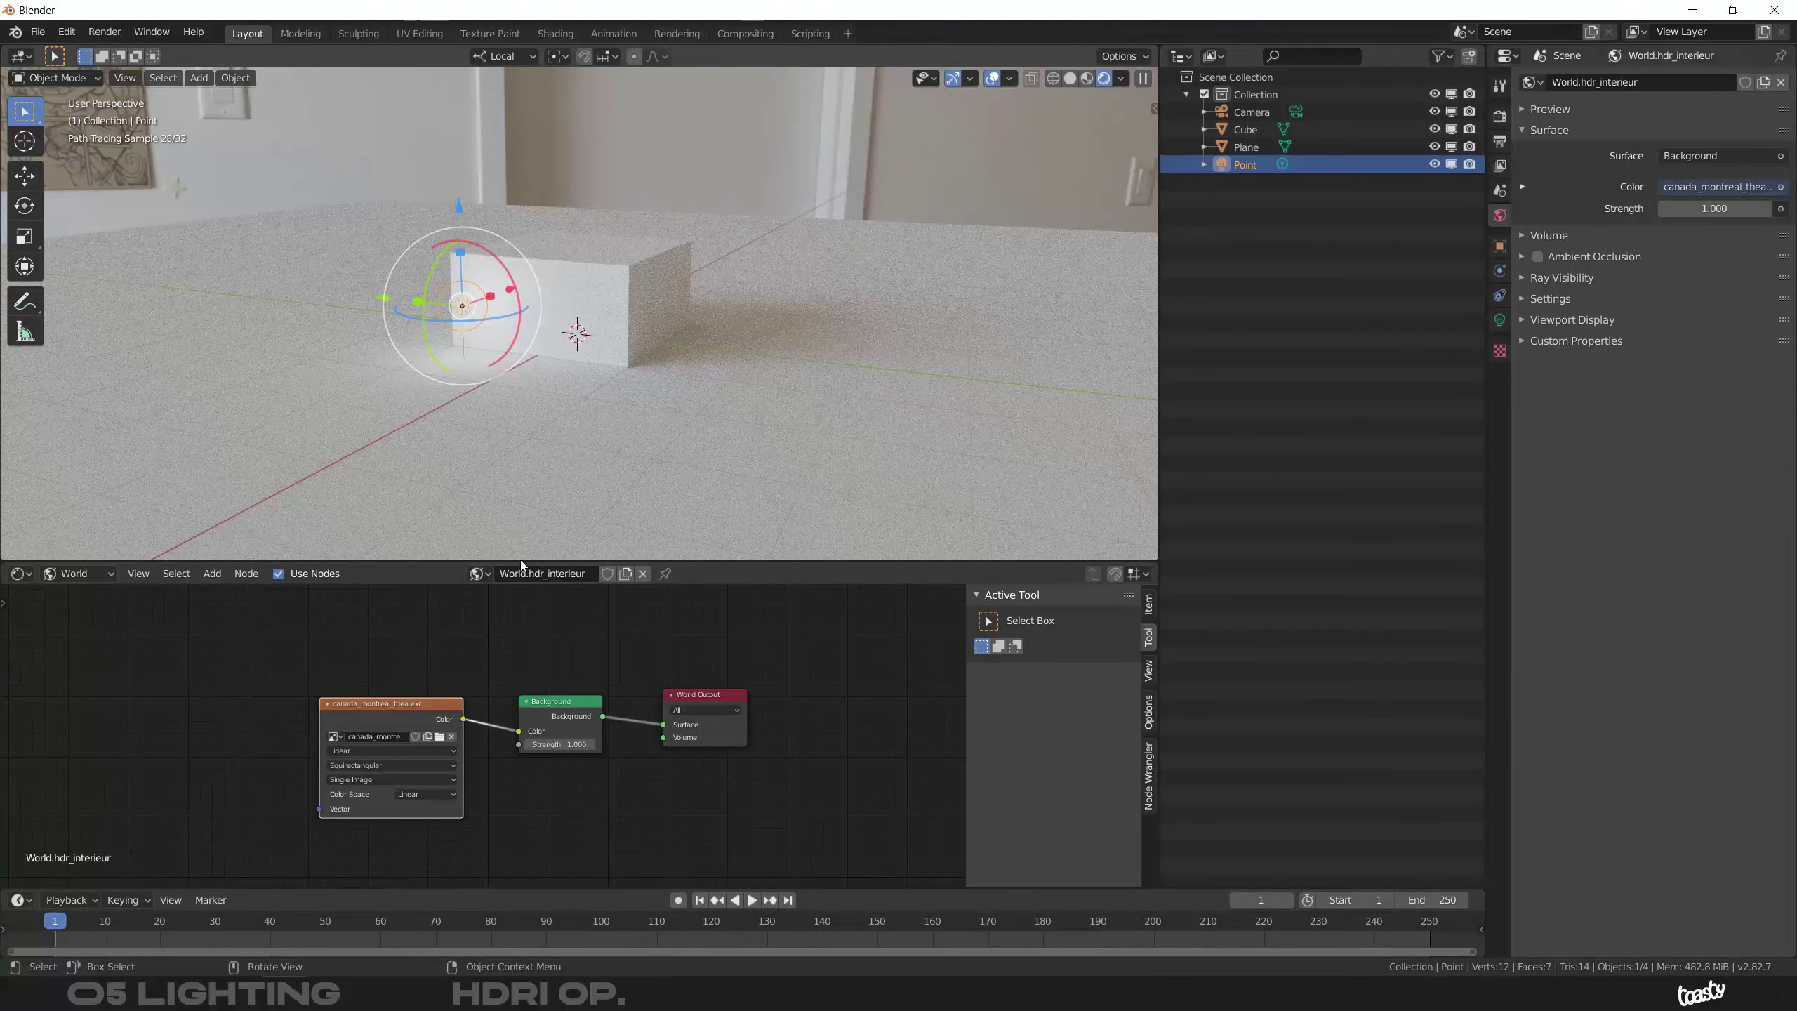
Switch the scene world to World.hdr_exterieur and back to World.hdr_interieur to compare their lighting
left_click(478, 574)
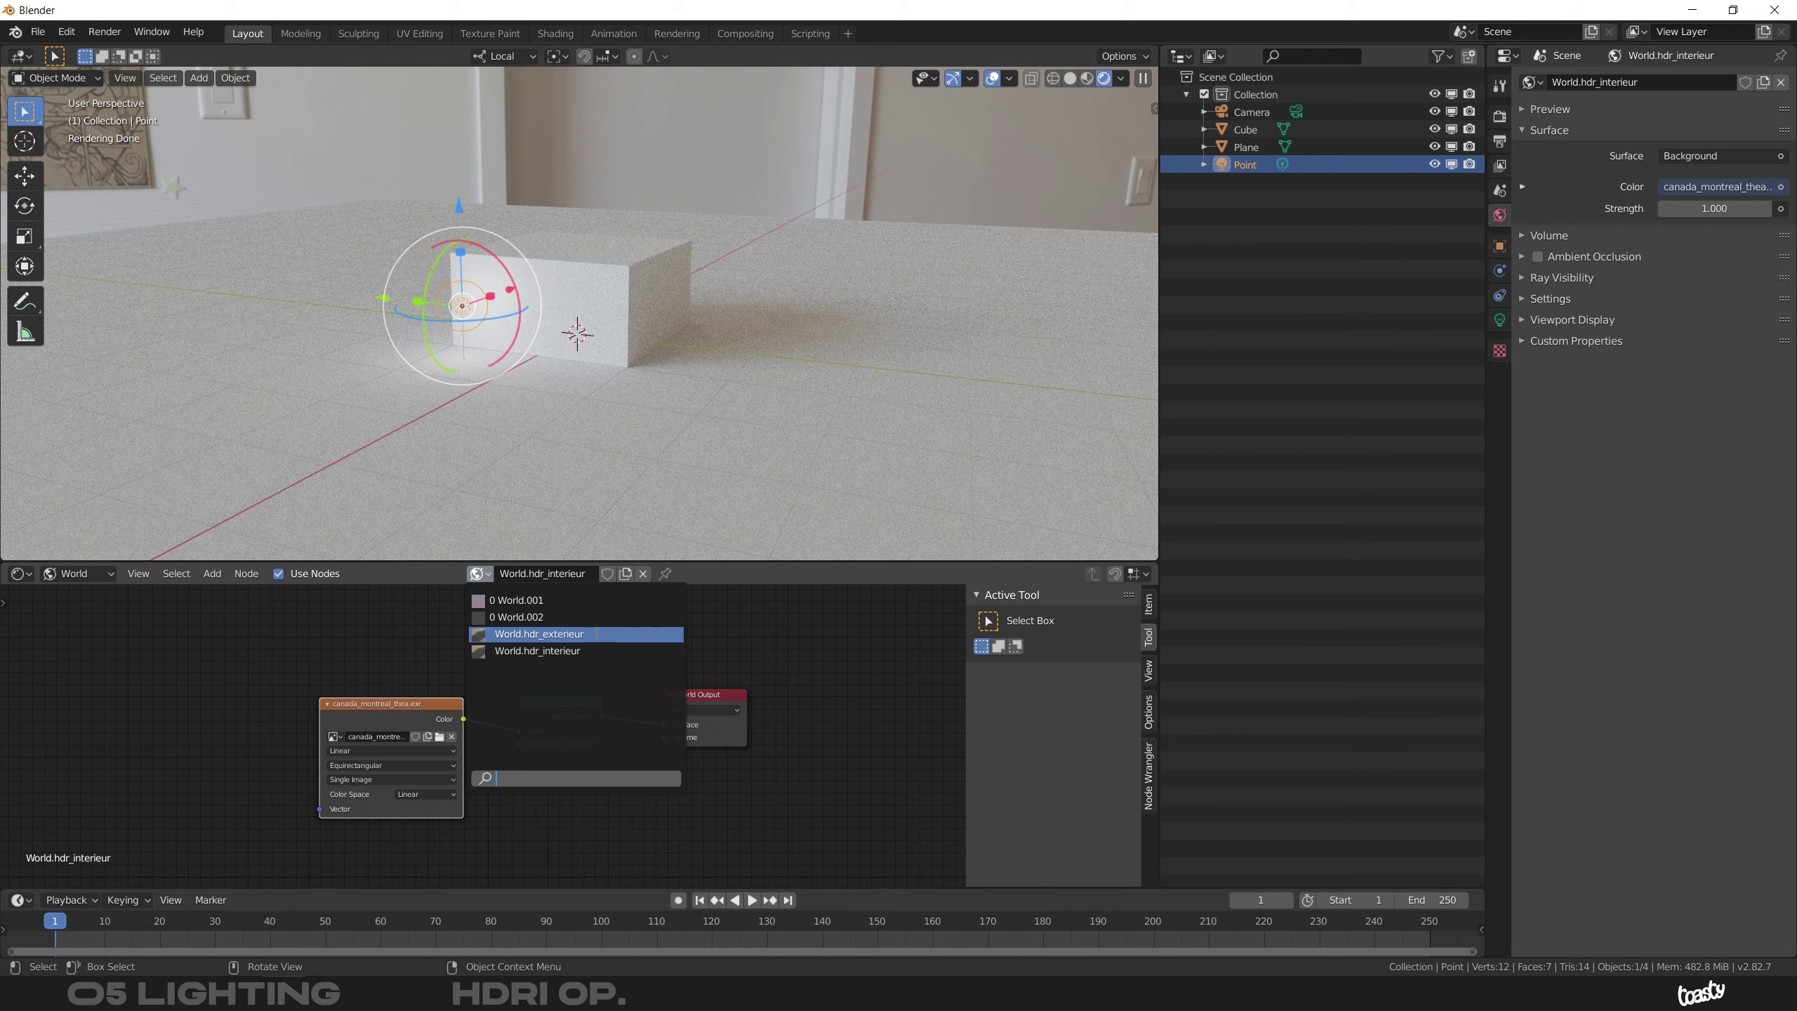
left_click(525, 633)
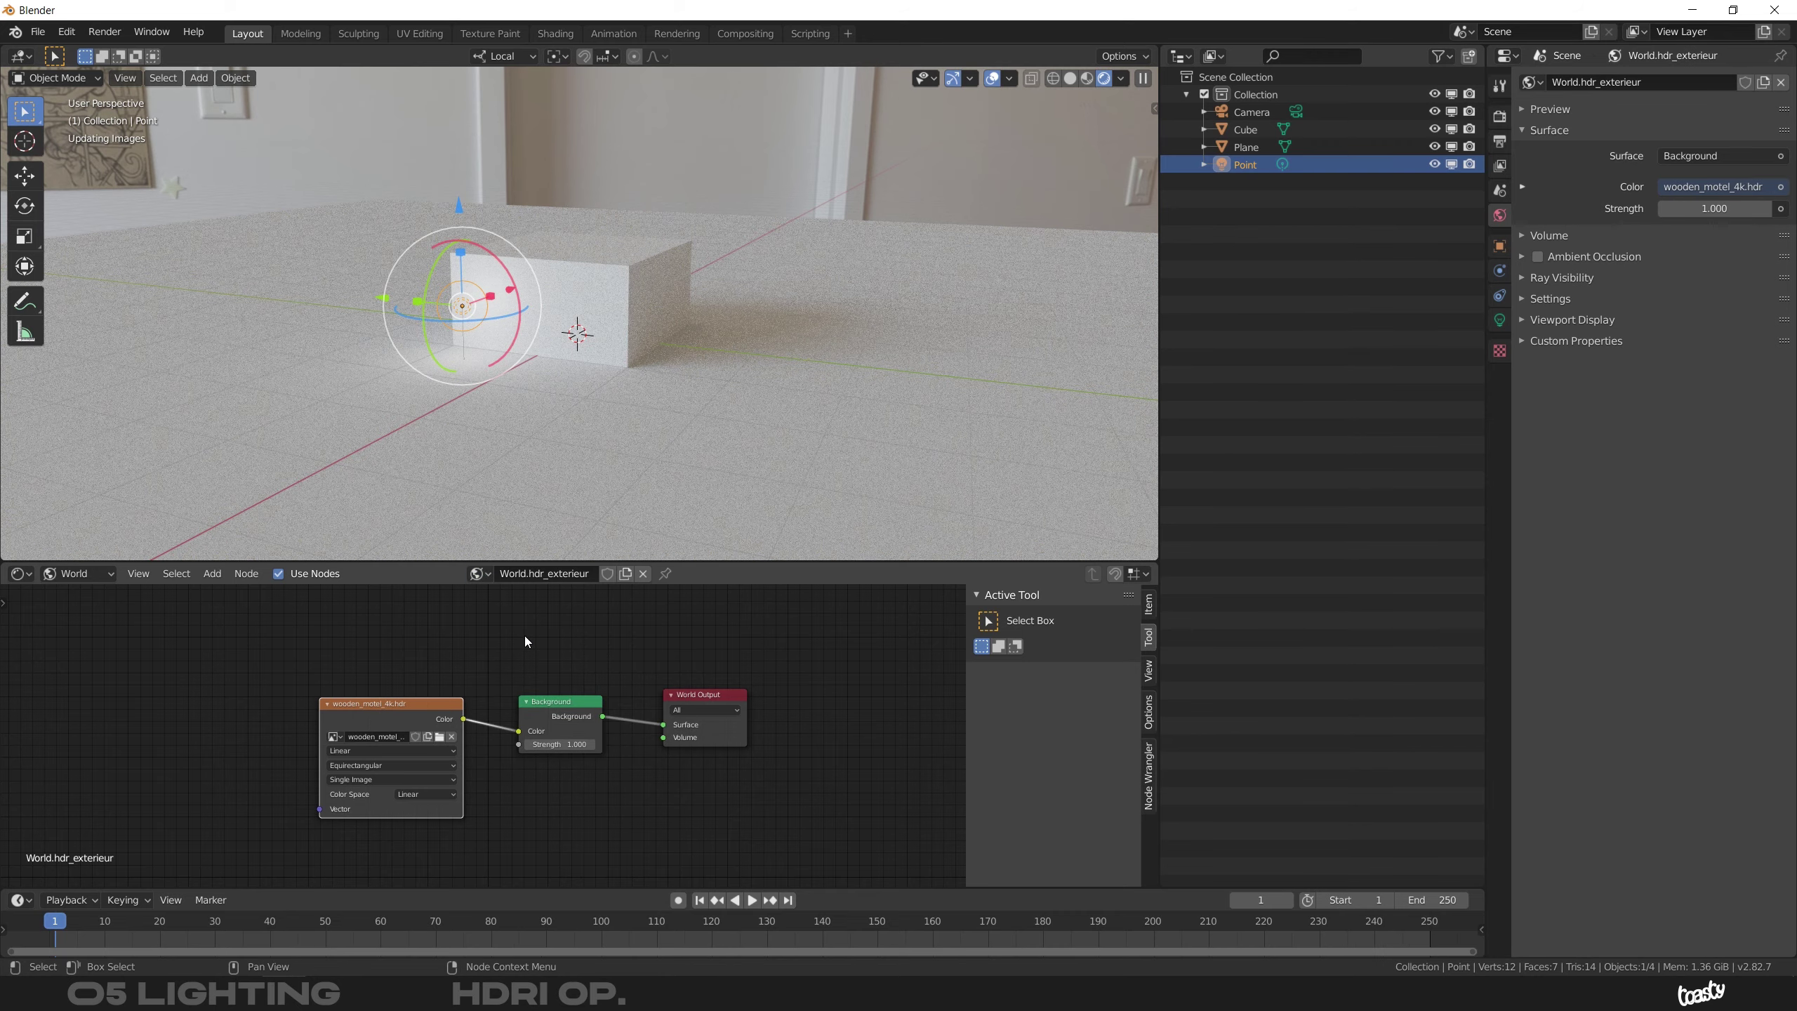
left_click(478, 575)
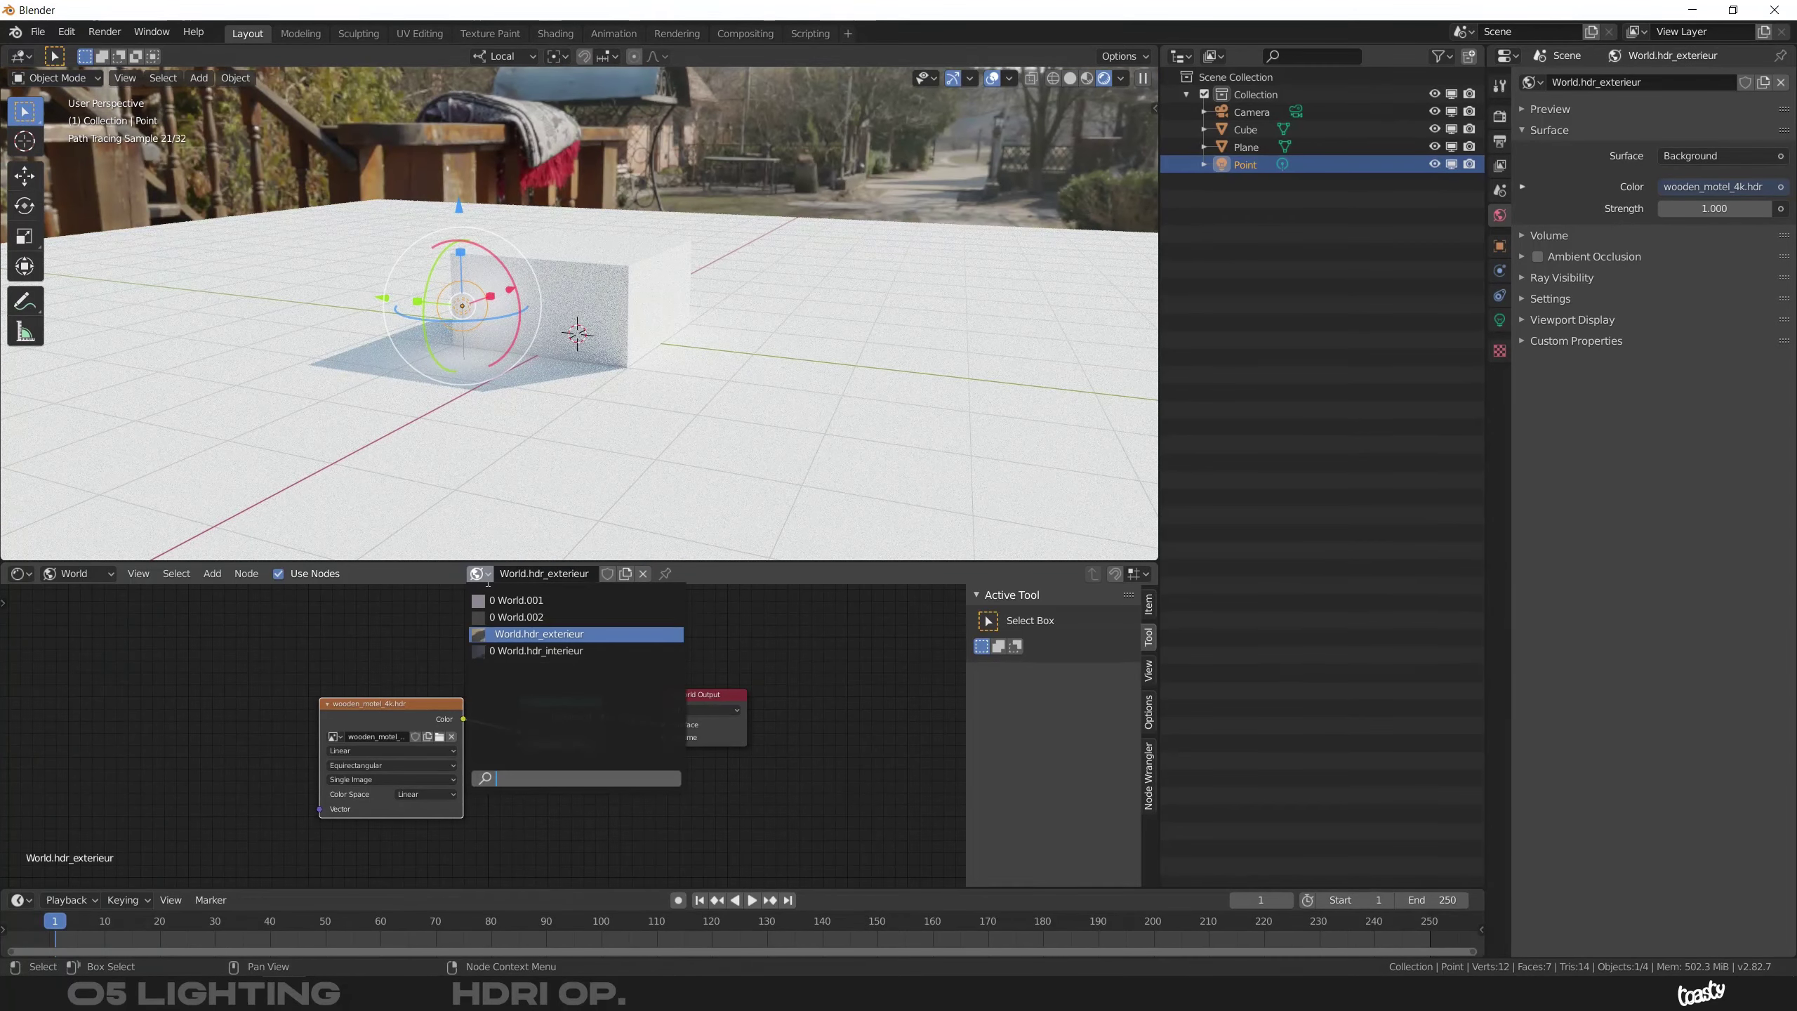
left_click(499, 650)
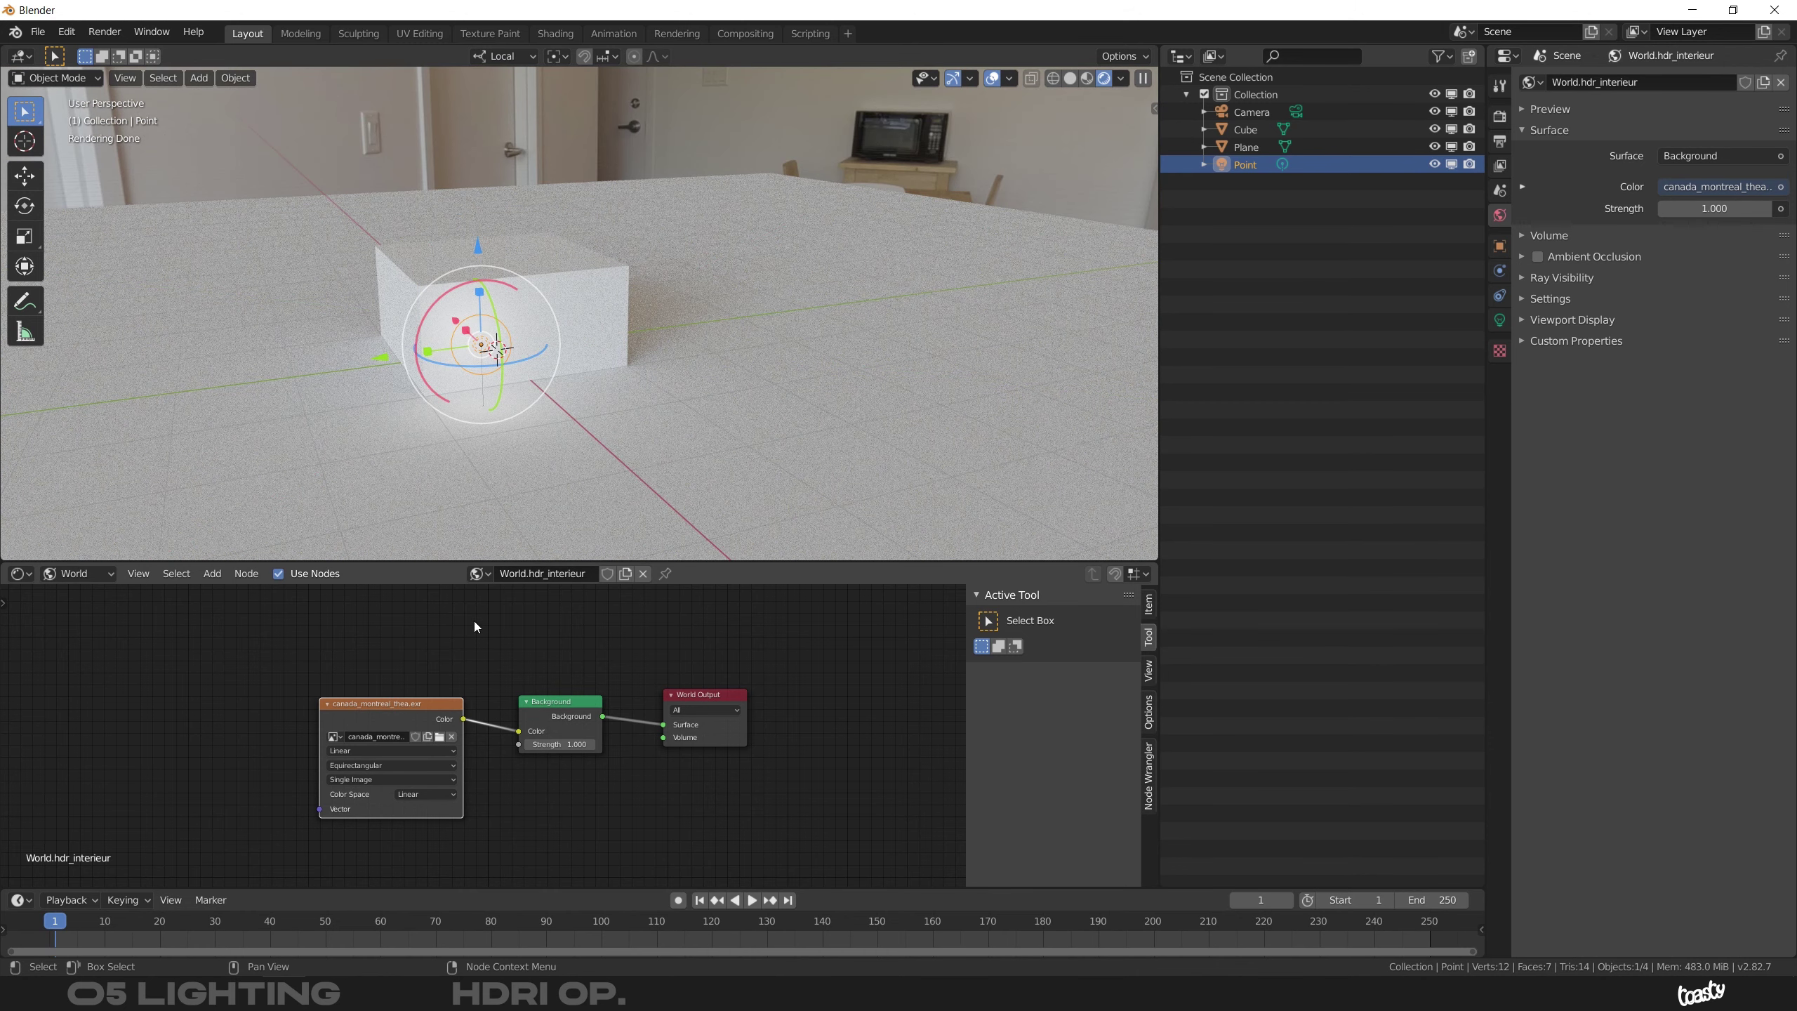
Switch the scene to World.001 and set its background color's saturation to 0
left_click(477, 575)
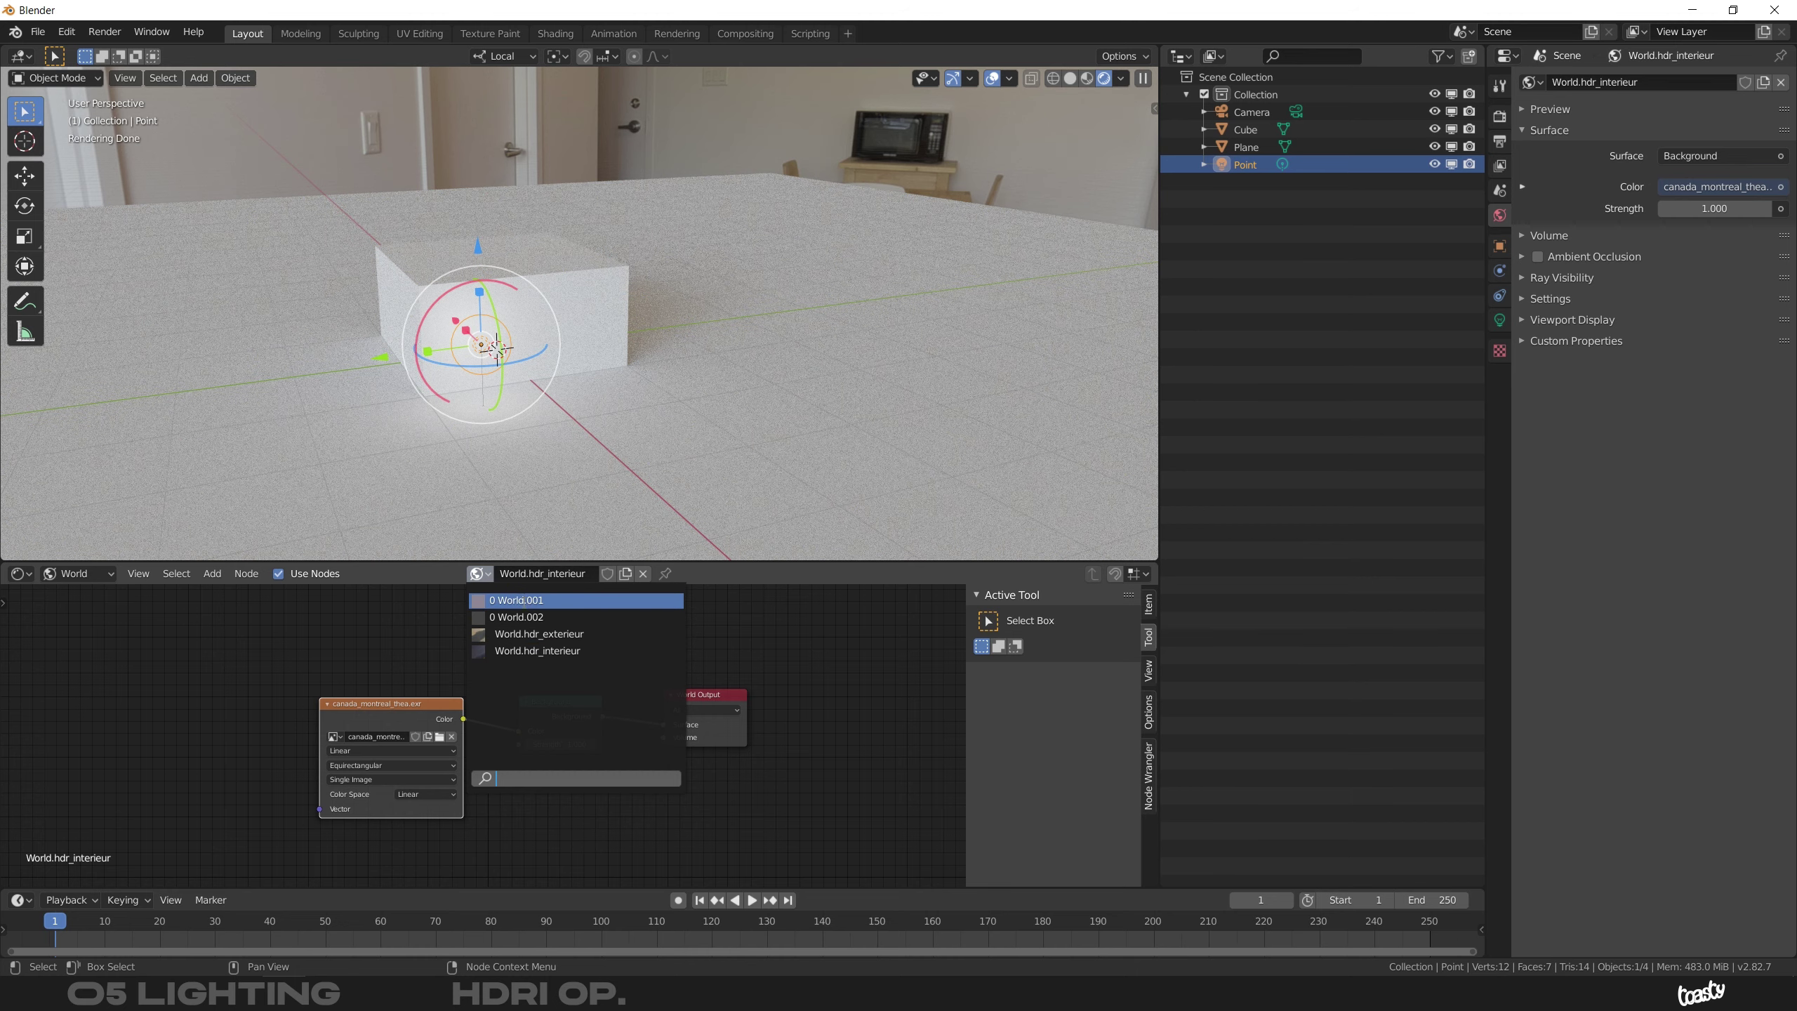
left_click(523, 600)
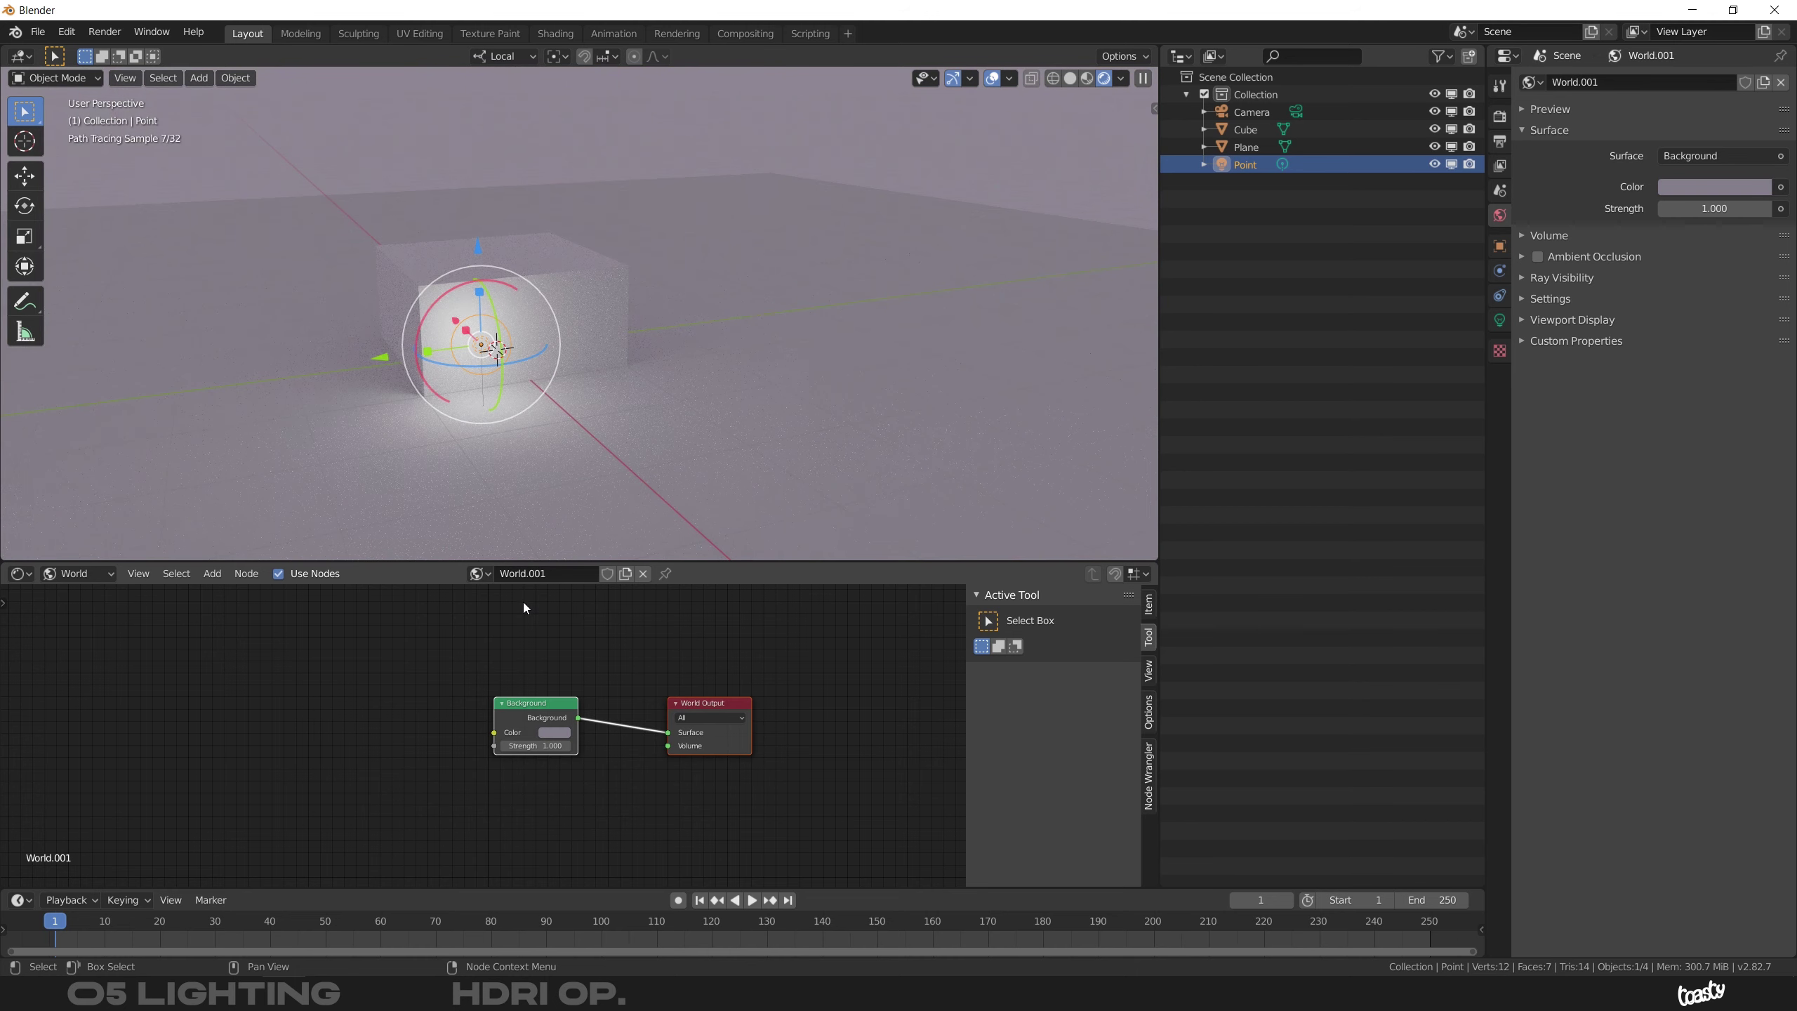
left_click(549, 730)
double_click(594, 691)
type("0")
key("Return")
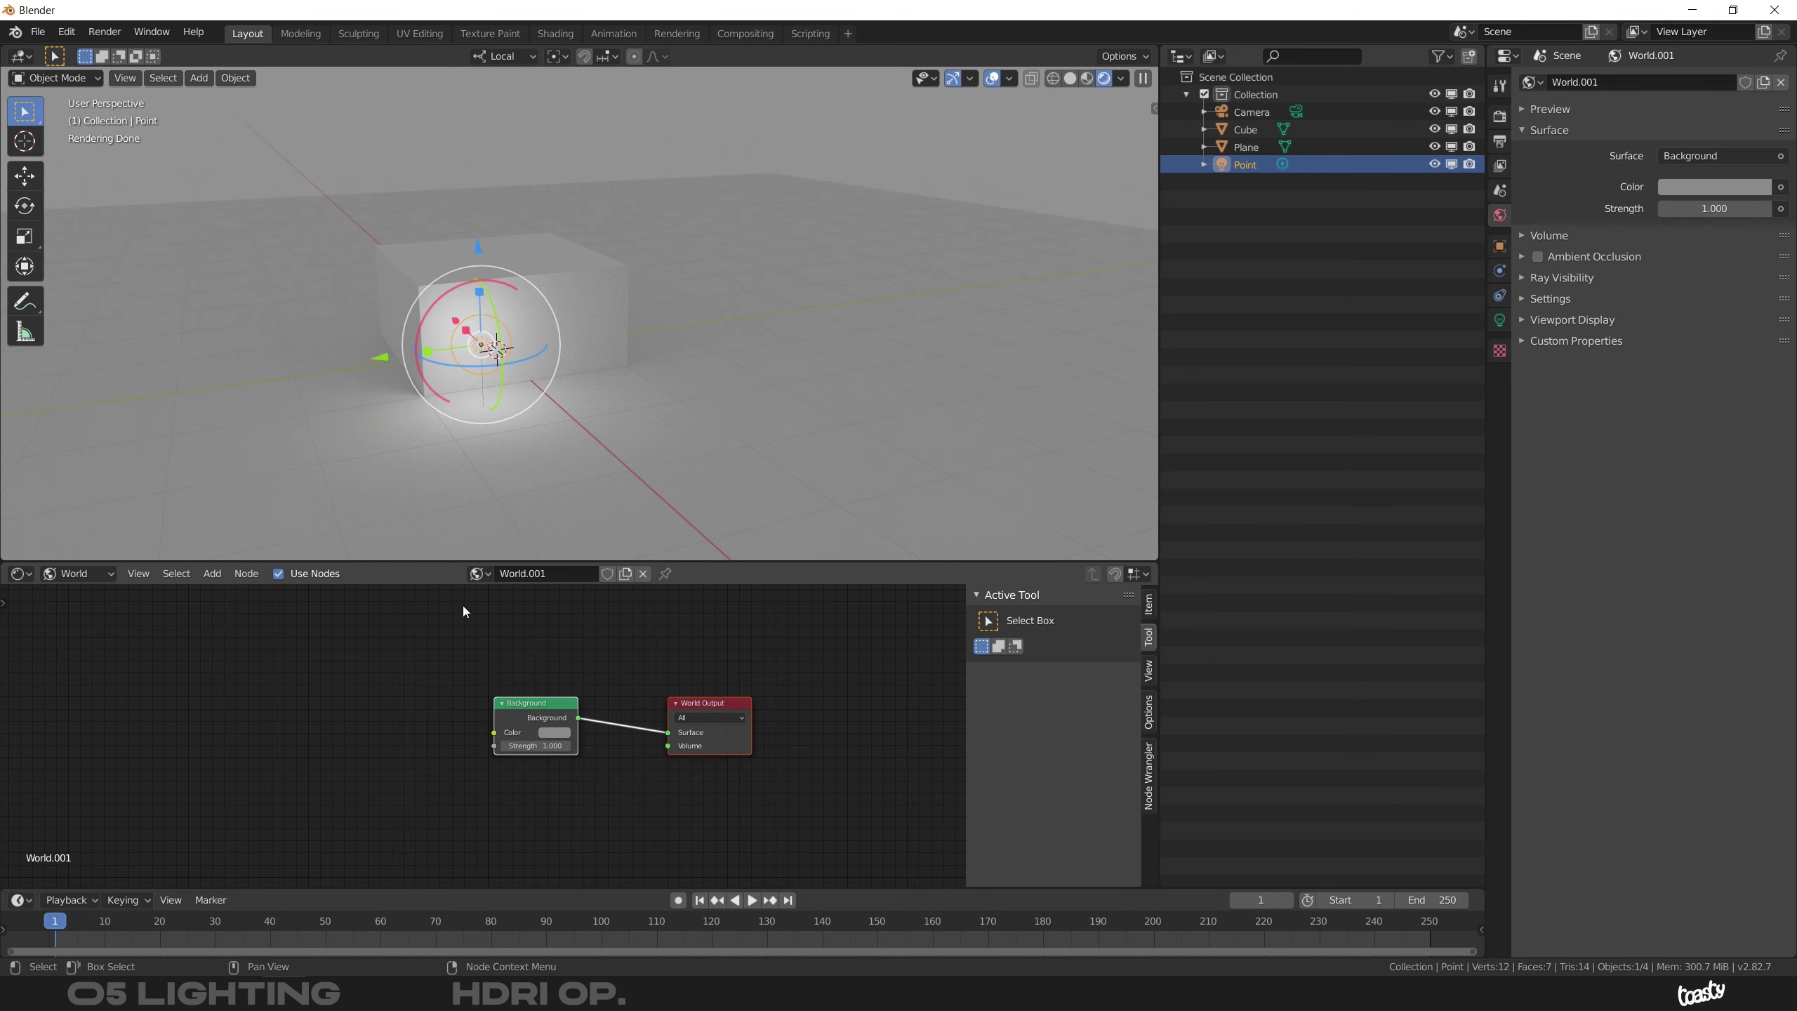
Enable the fake user on World.hdr_interieur and on World.001, making each the active world in turn
left_click(479, 572)
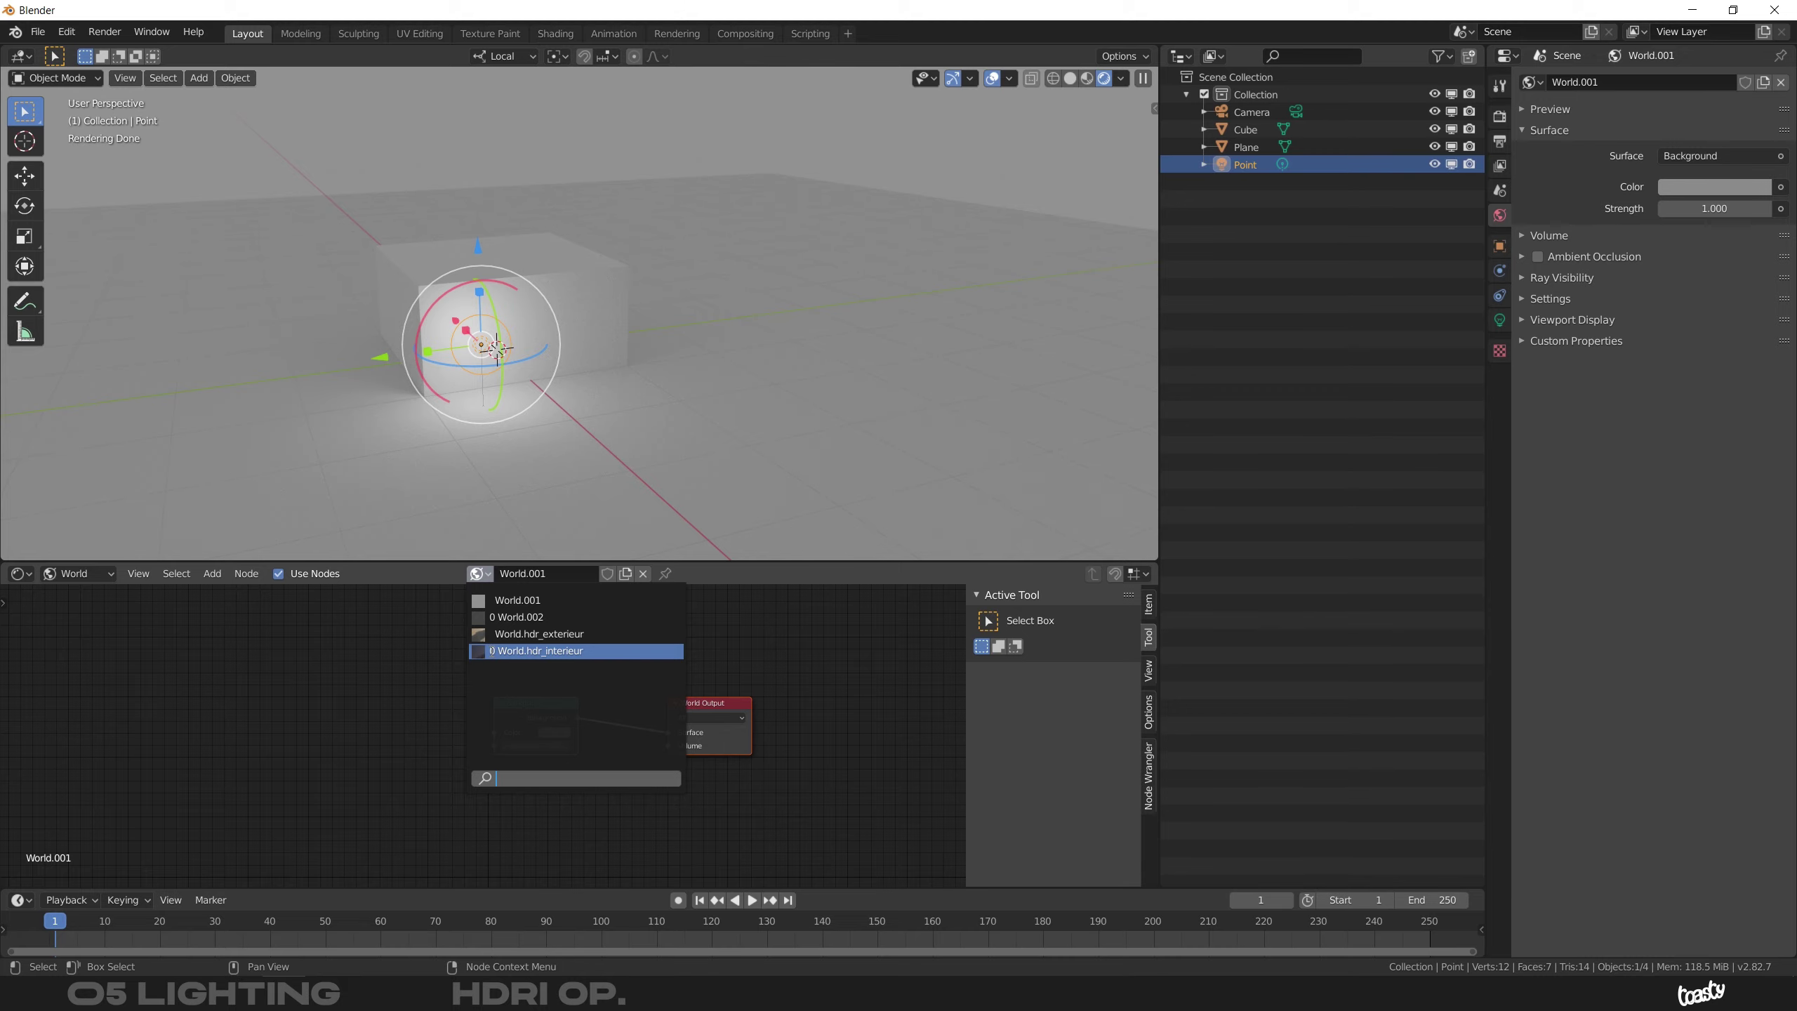
left_click(540, 651)
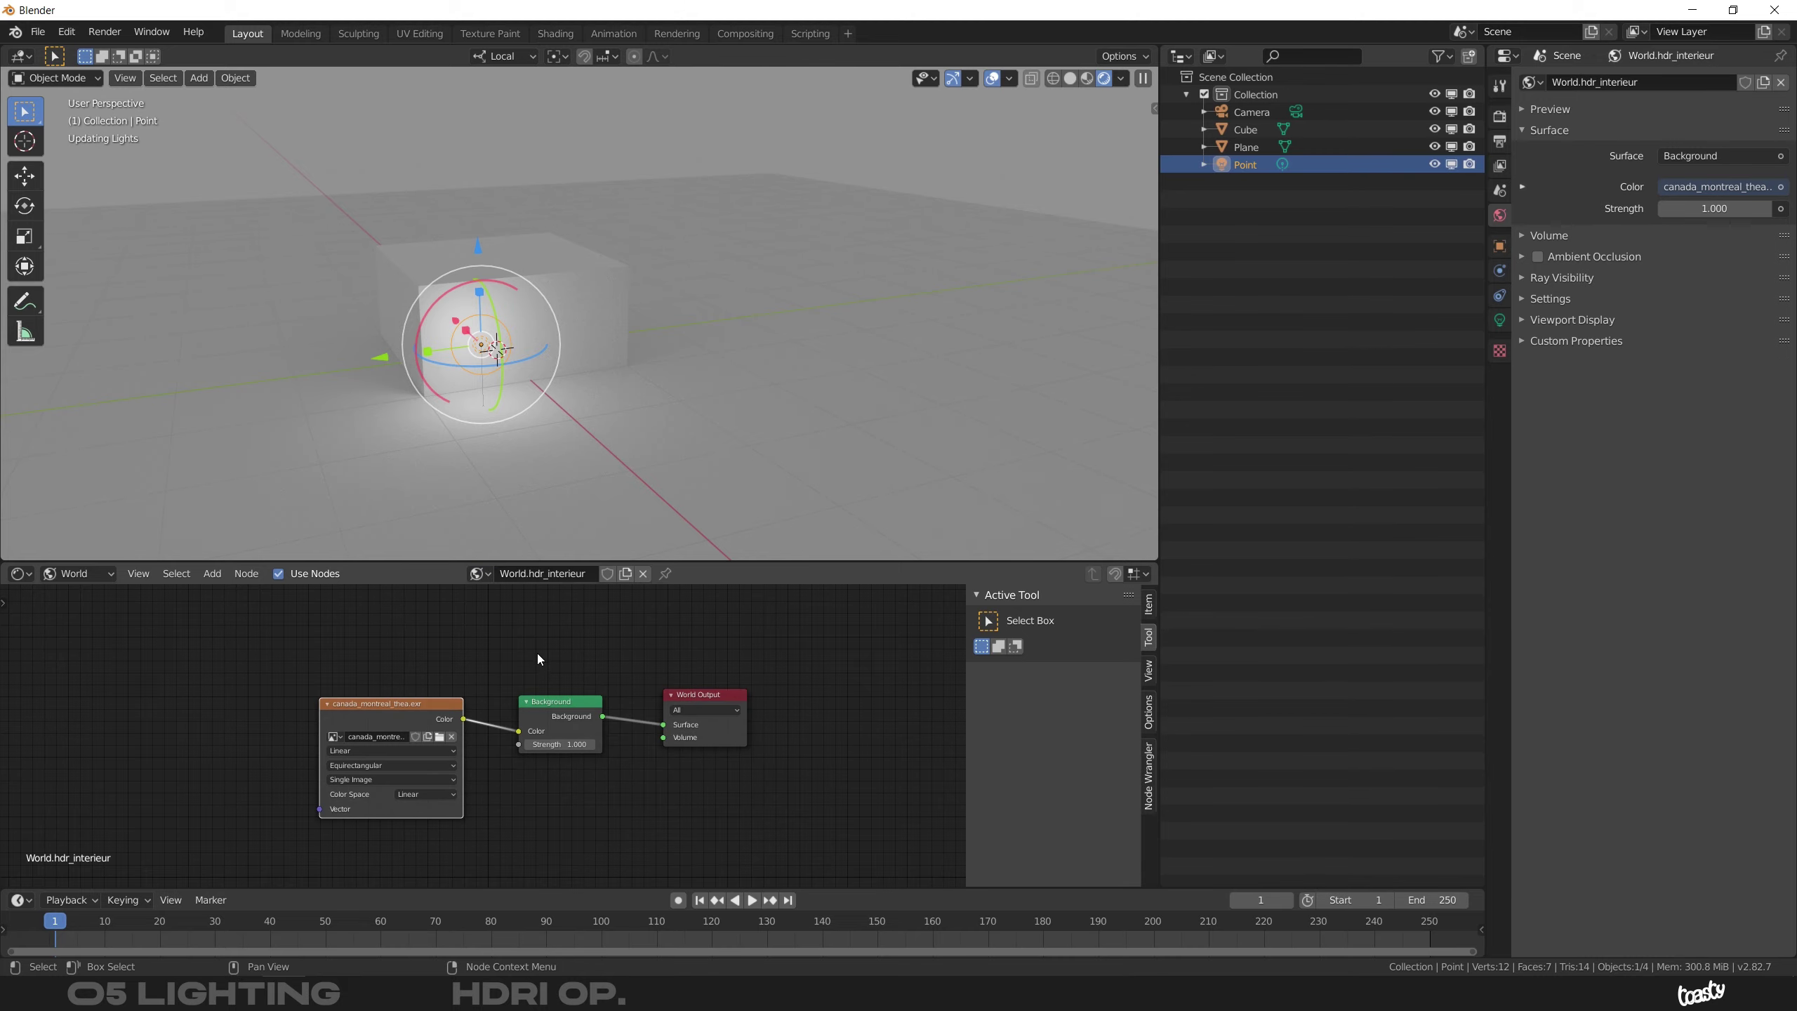
left_click(606, 575)
left_click(487, 575)
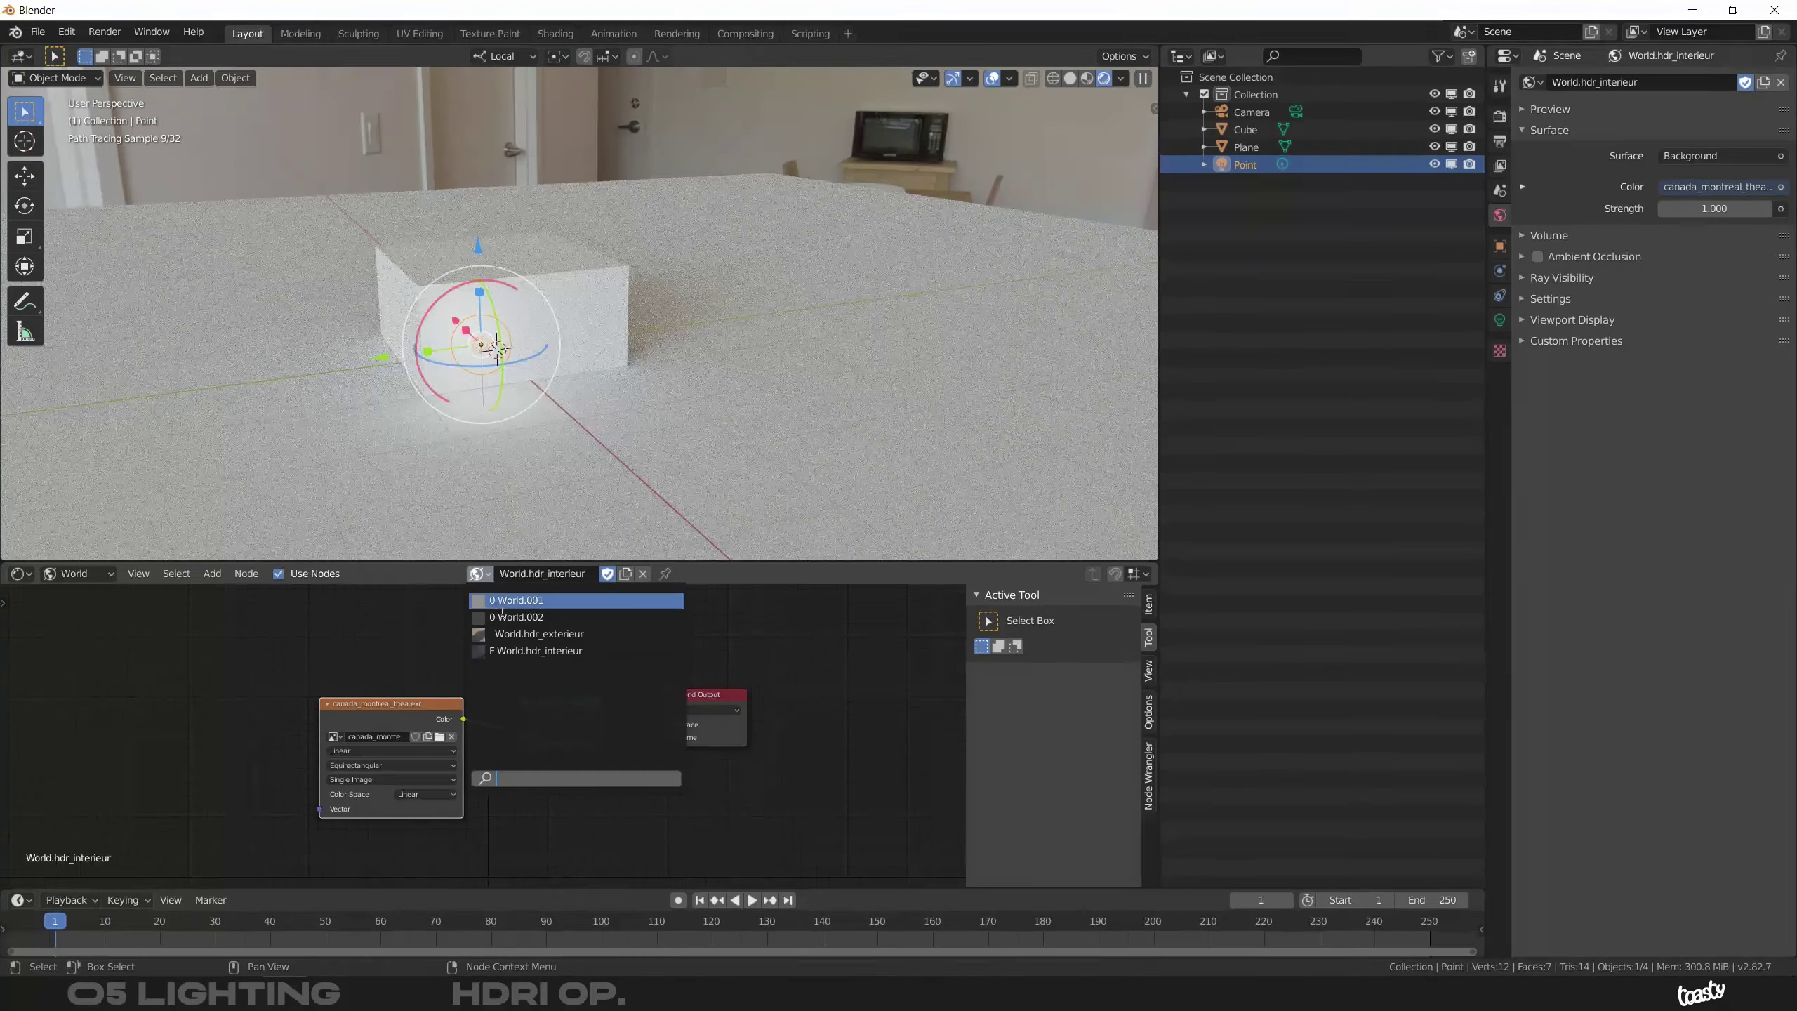
left_click(516, 600)
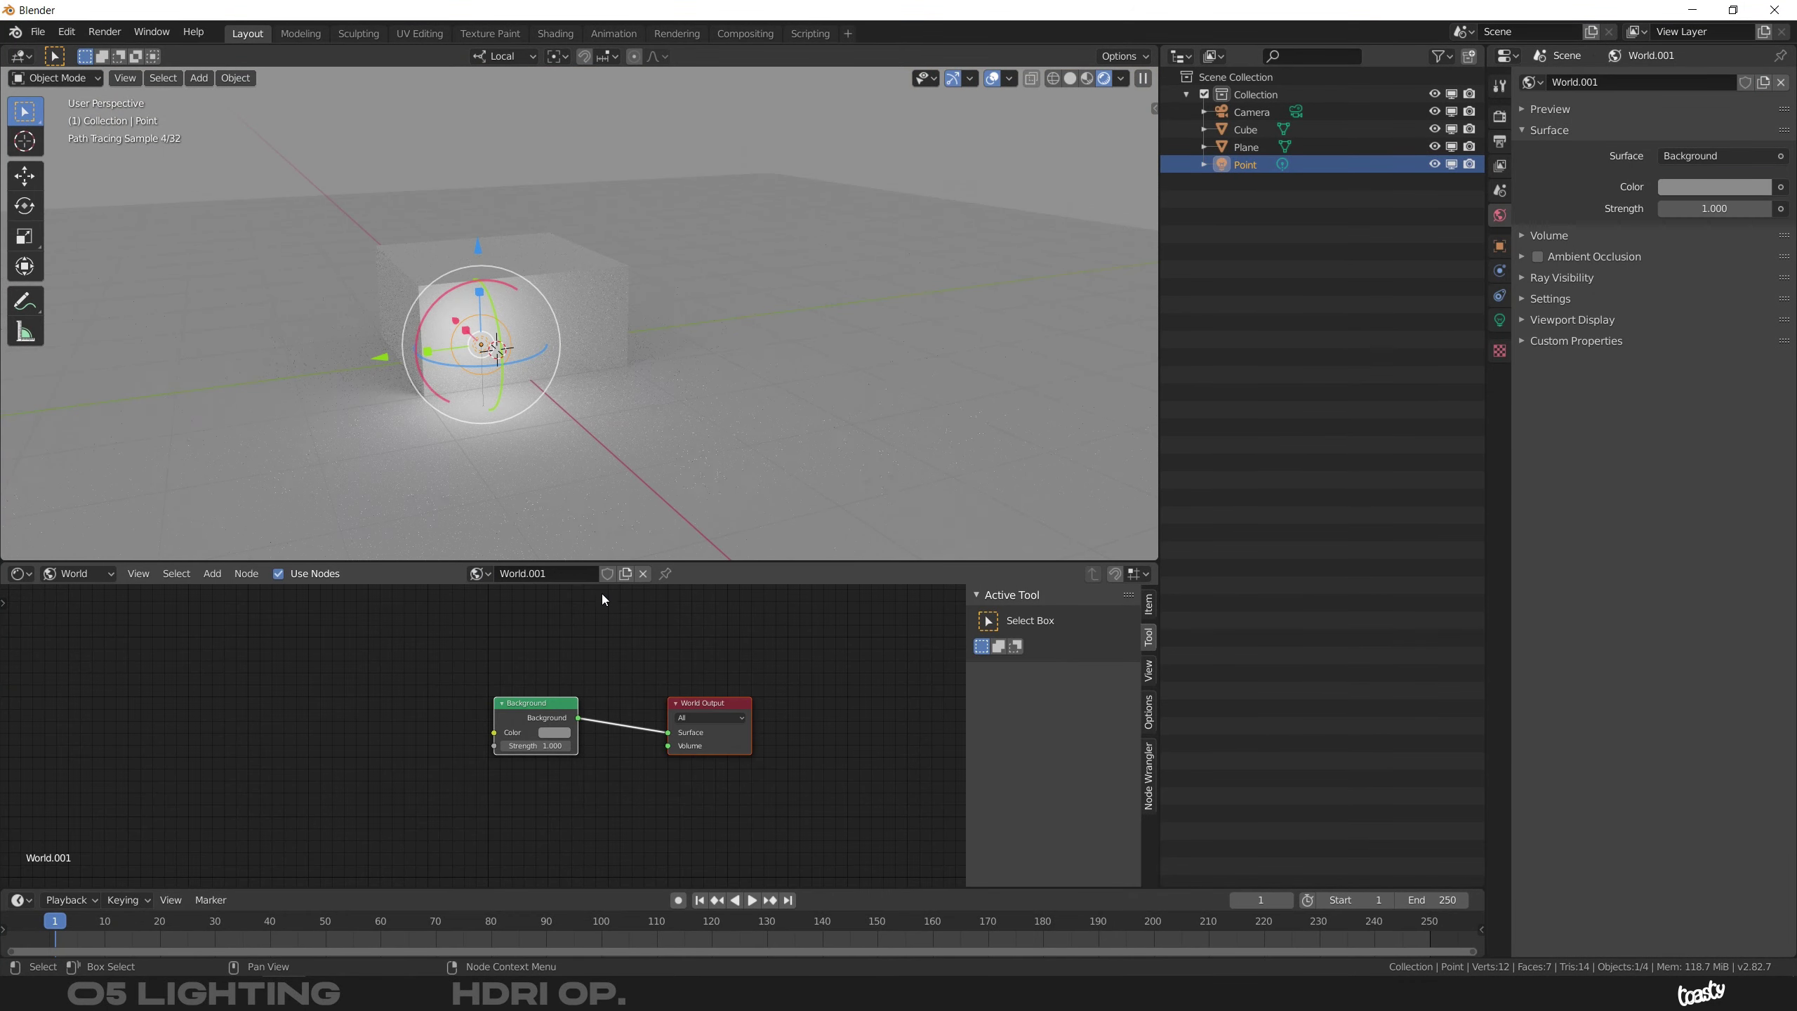
left_click(607, 573)
Make World.hdr_exterieur the active world and enable its fake user
left_click(486, 576)
left_click(519, 629)
left_click(607, 575)
left_click(474, 576)
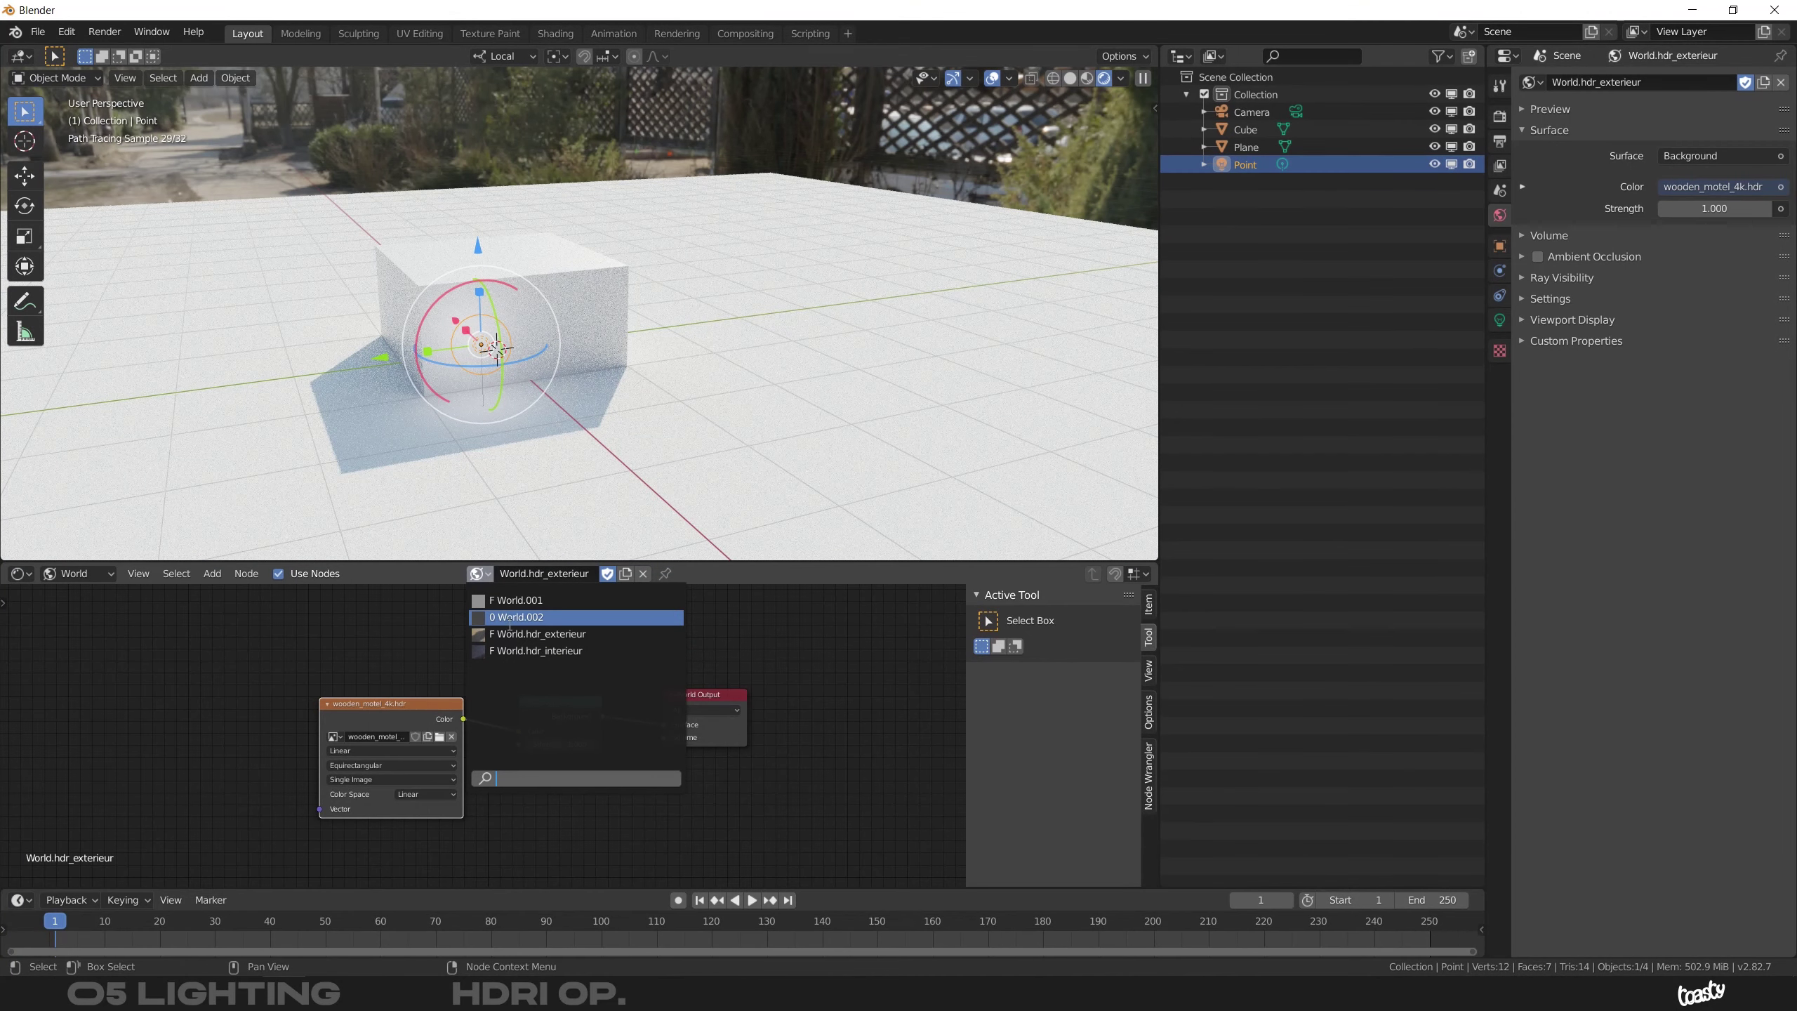
left_click(390, 639)
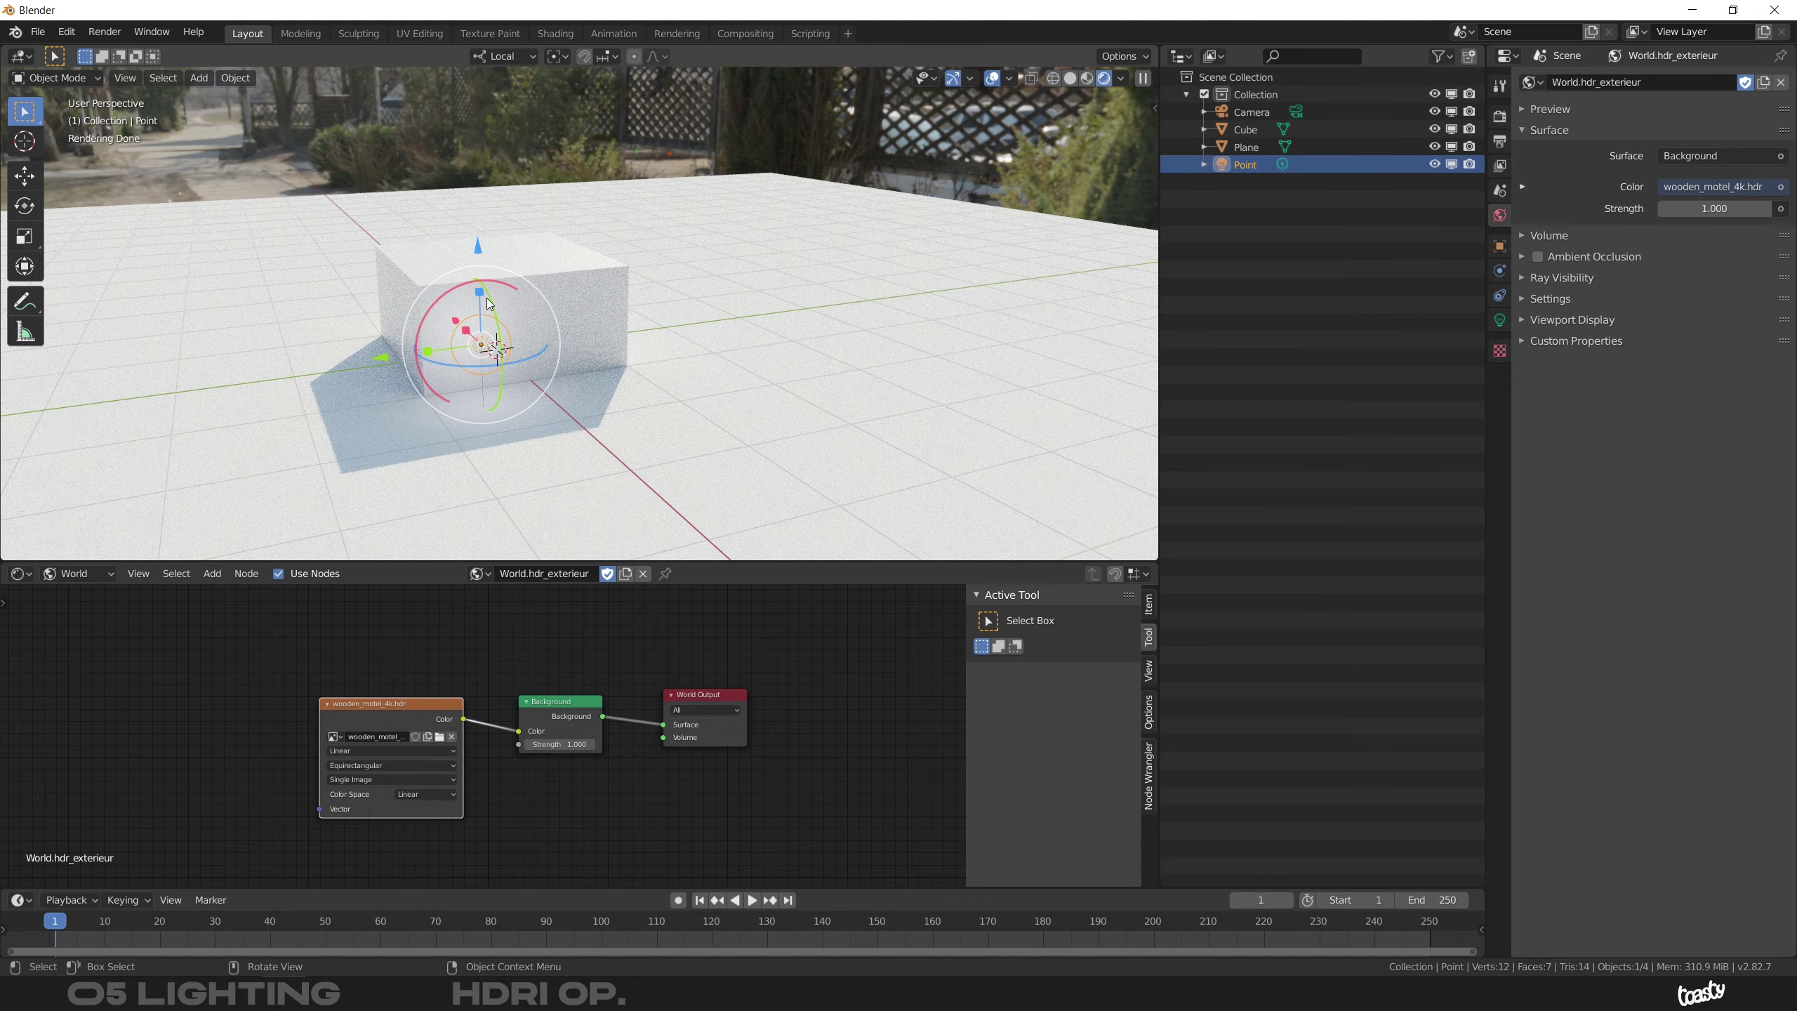
mouse_move(581, 407)
middle_mouse_down()
mouse_move(567, 314)
mouse_move(480, 332)
mouse_move(527, 361)
mouse_move(495, 322)
middle_mouse_up()
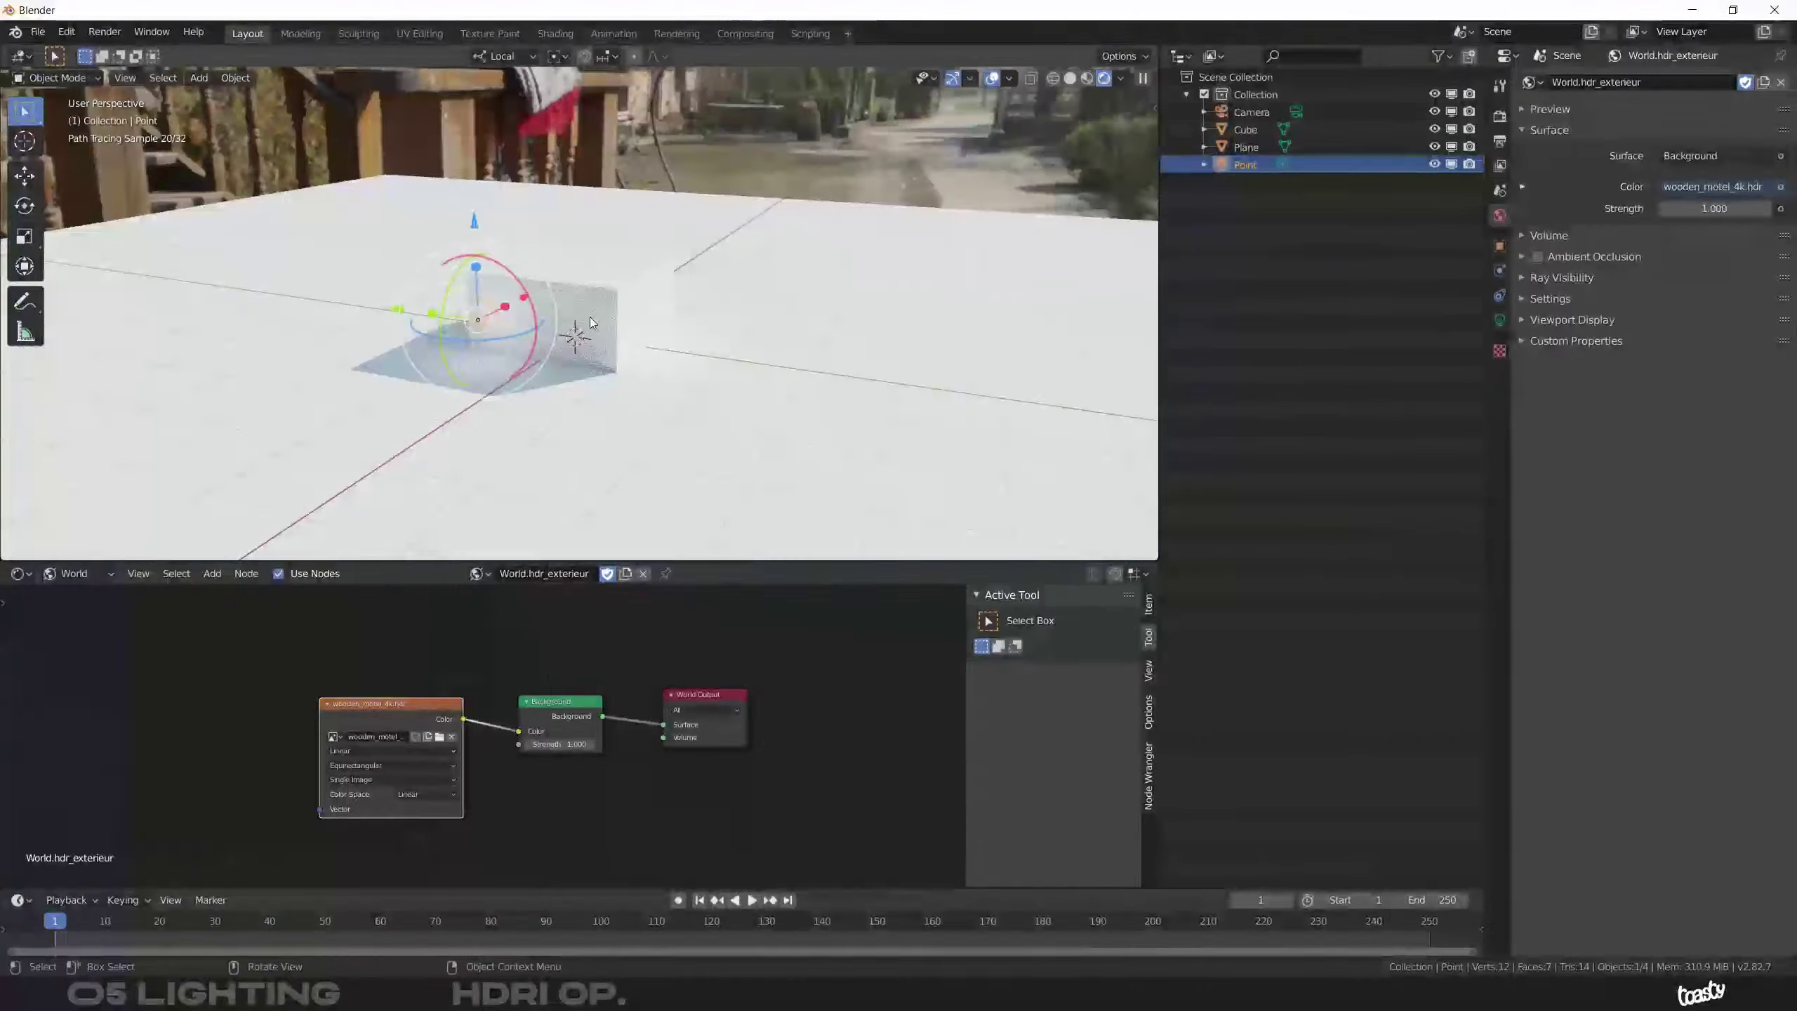